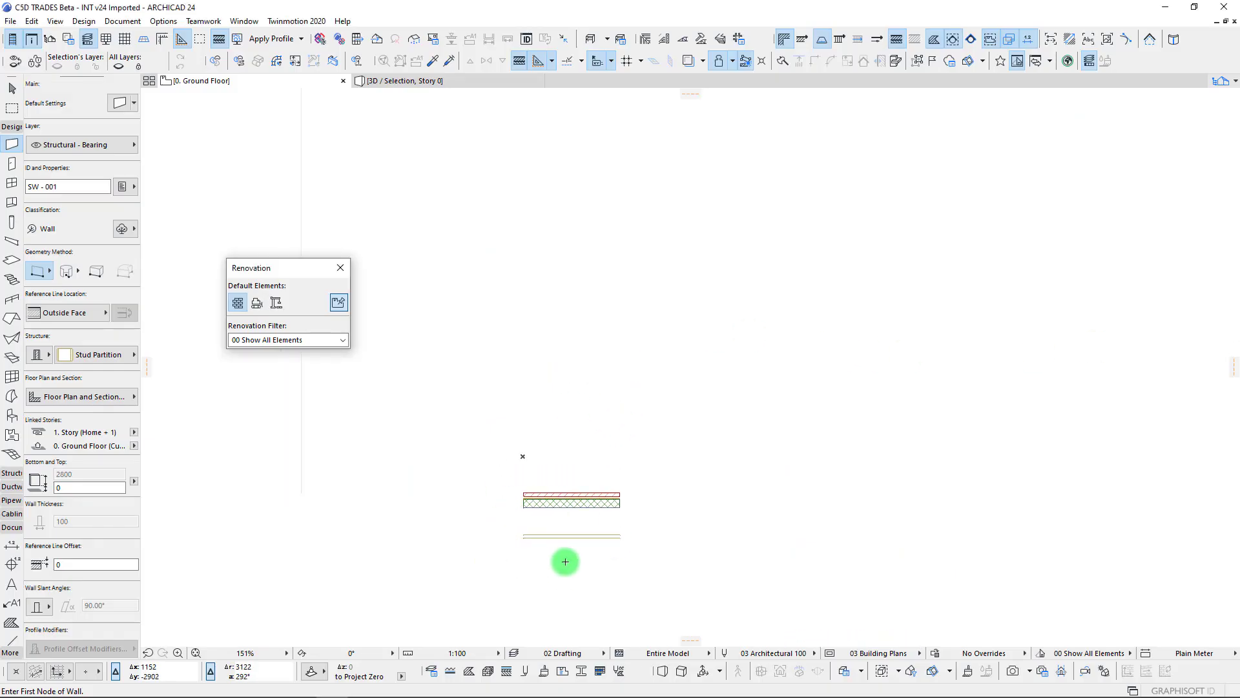
Pick up the block wall's settings and switch wall geometry to Rectangle
left_click(566, 507, "alt")
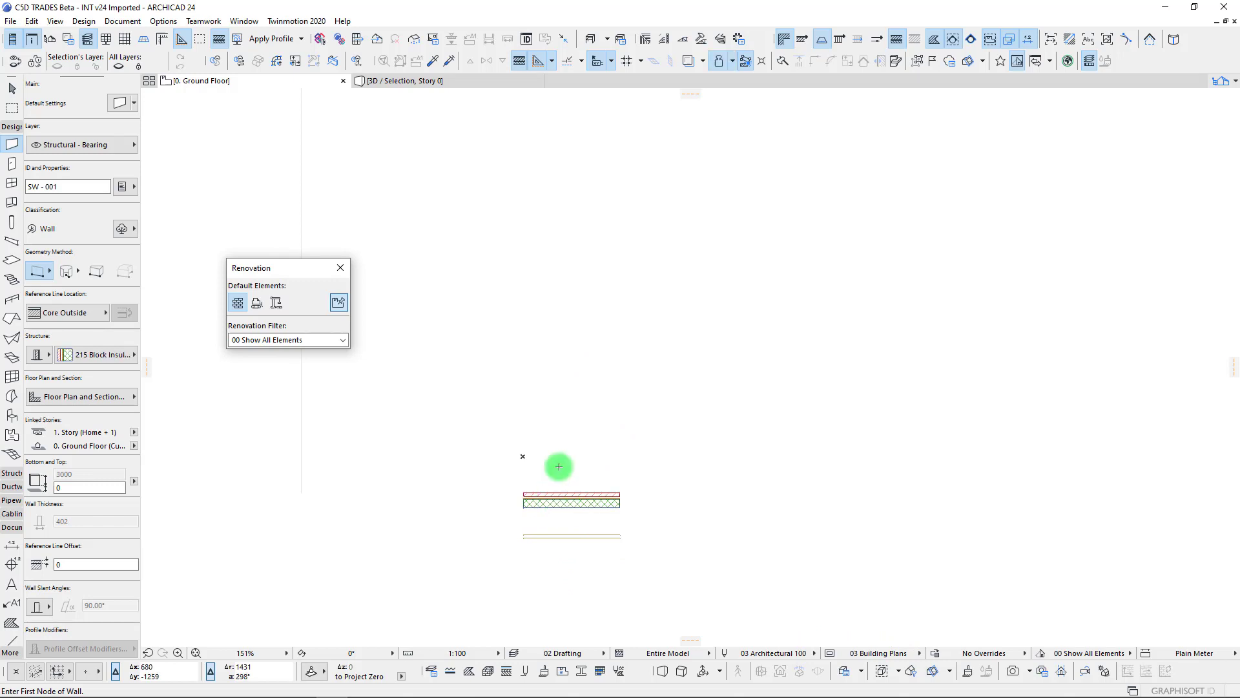
left_click(49, 271)
left_click(108, 265)
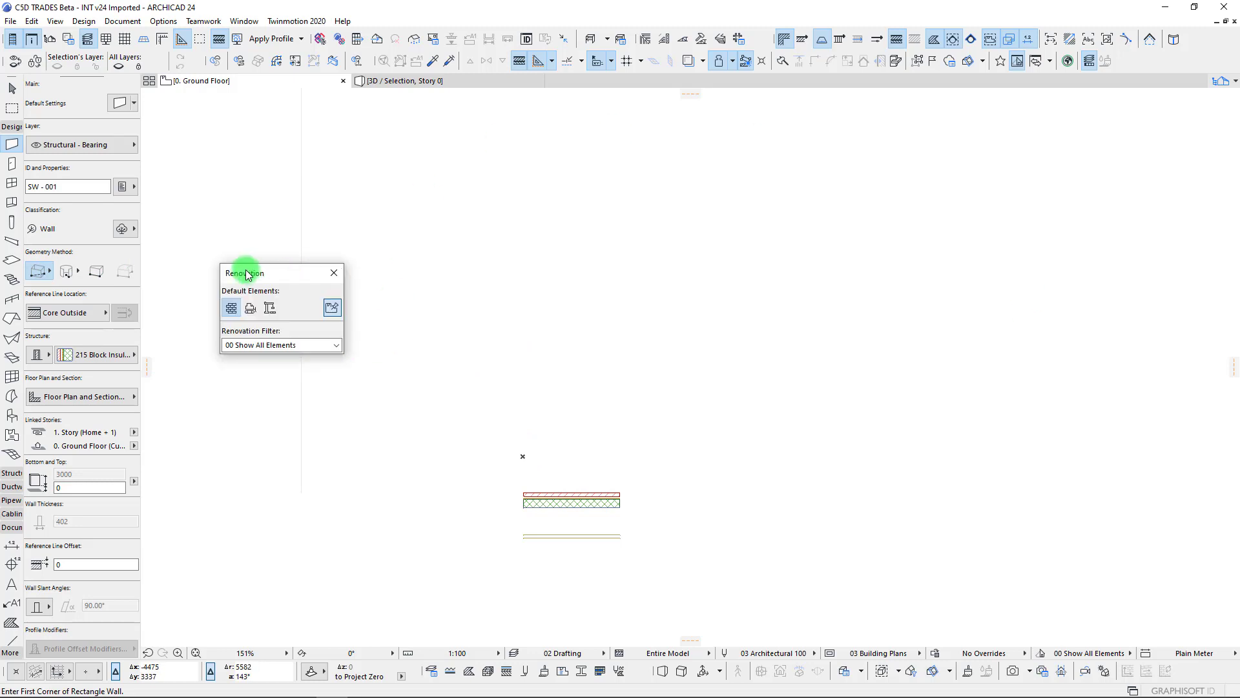
Set the Renovation palette's Default Elements status to Existing for new elements
left_click_drag(292, 275, 298, 277)
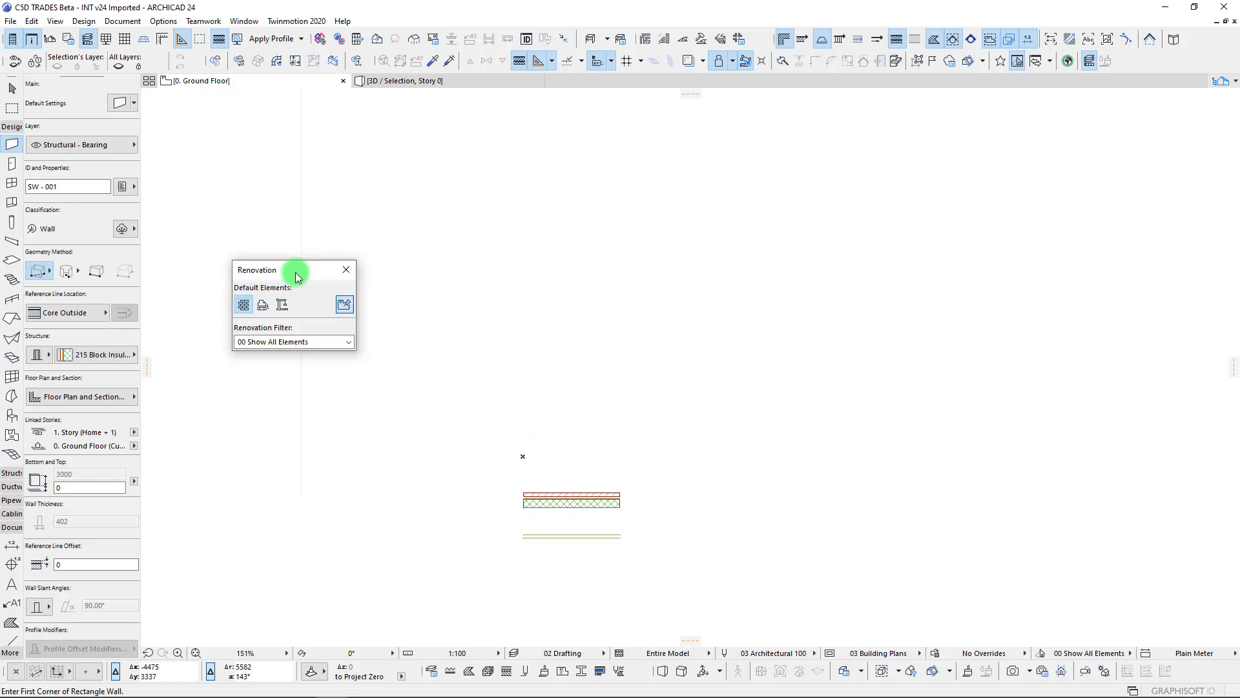
left_click(264, 309)
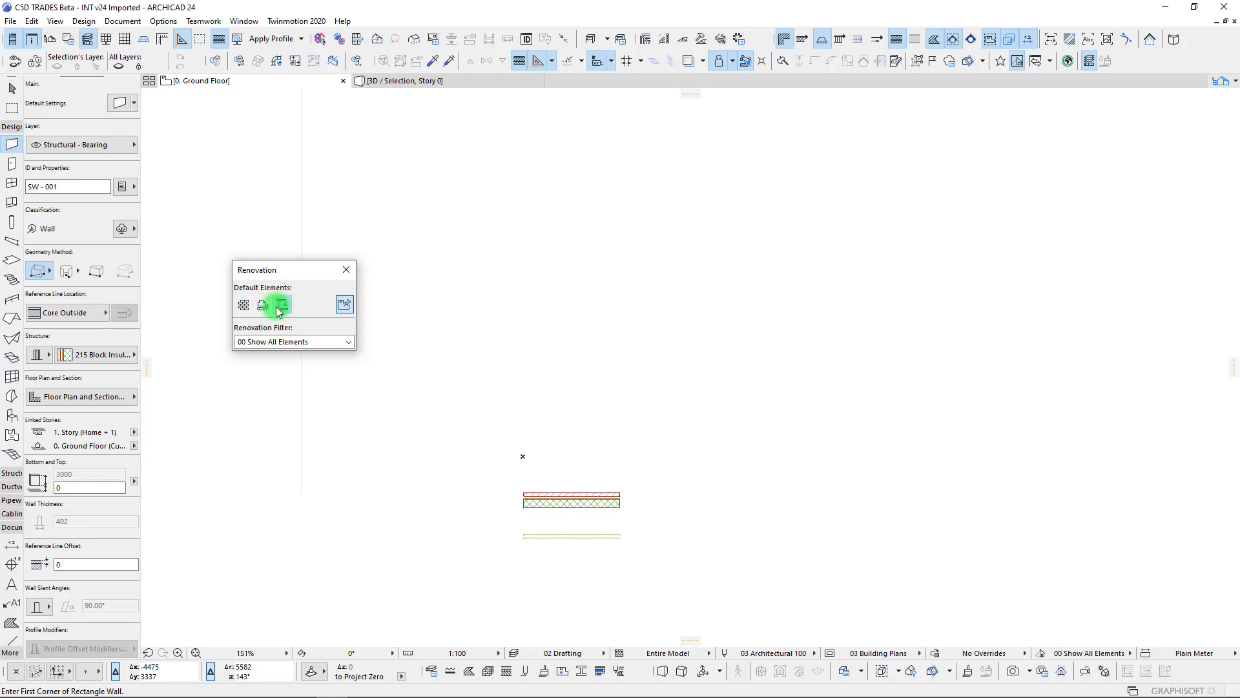
left_click(244, 309)
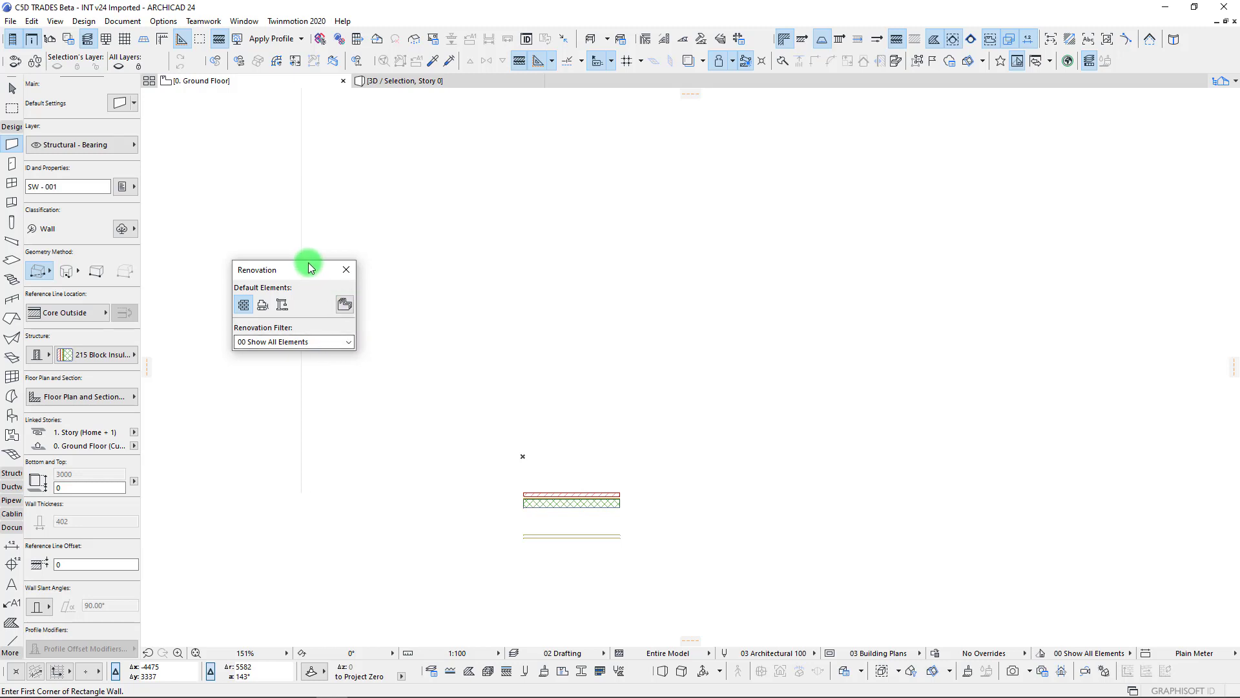
left_click_drag(308, 266, 307, 274)
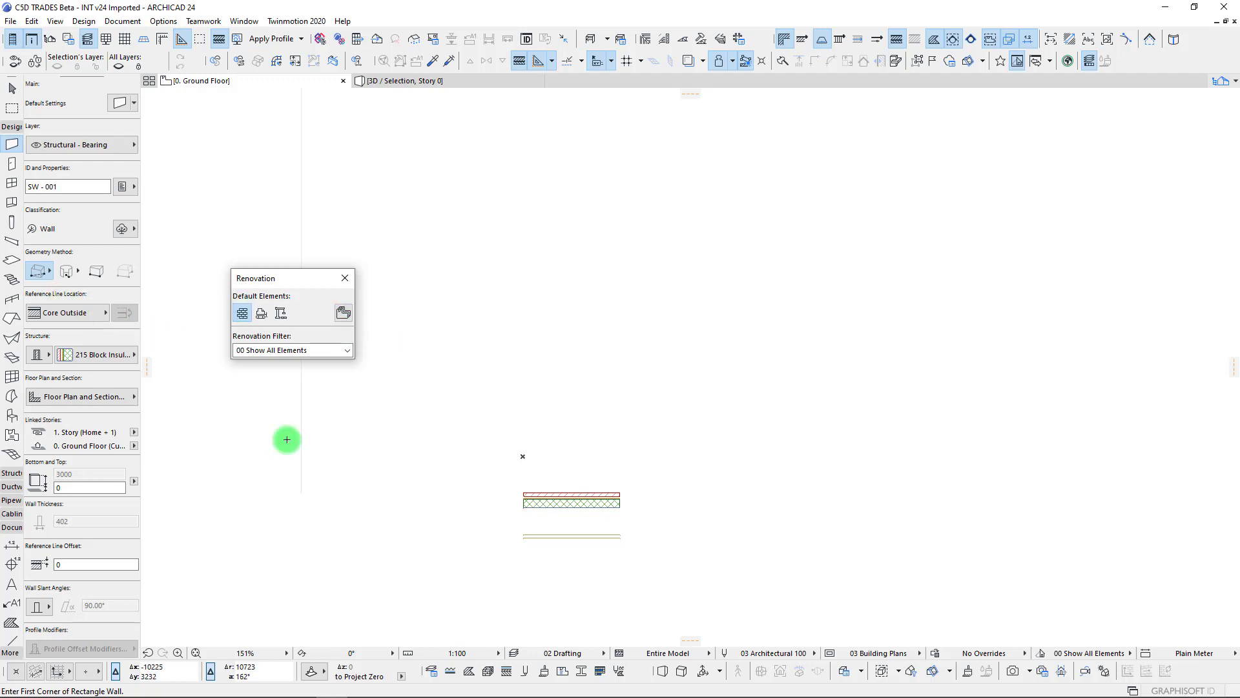
Draw the outer block-wall rectangle, then a chained vertical Stud Partition divider to the top wall
left_click(522, 455)
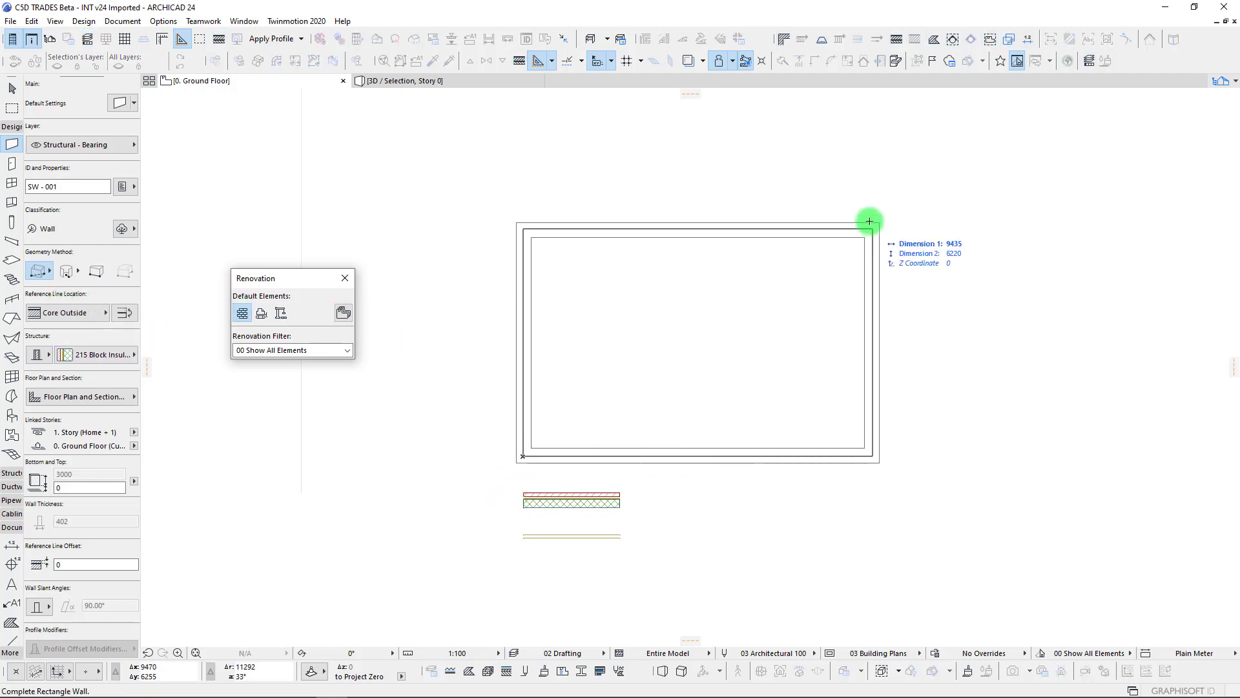
left_click(969, 172)
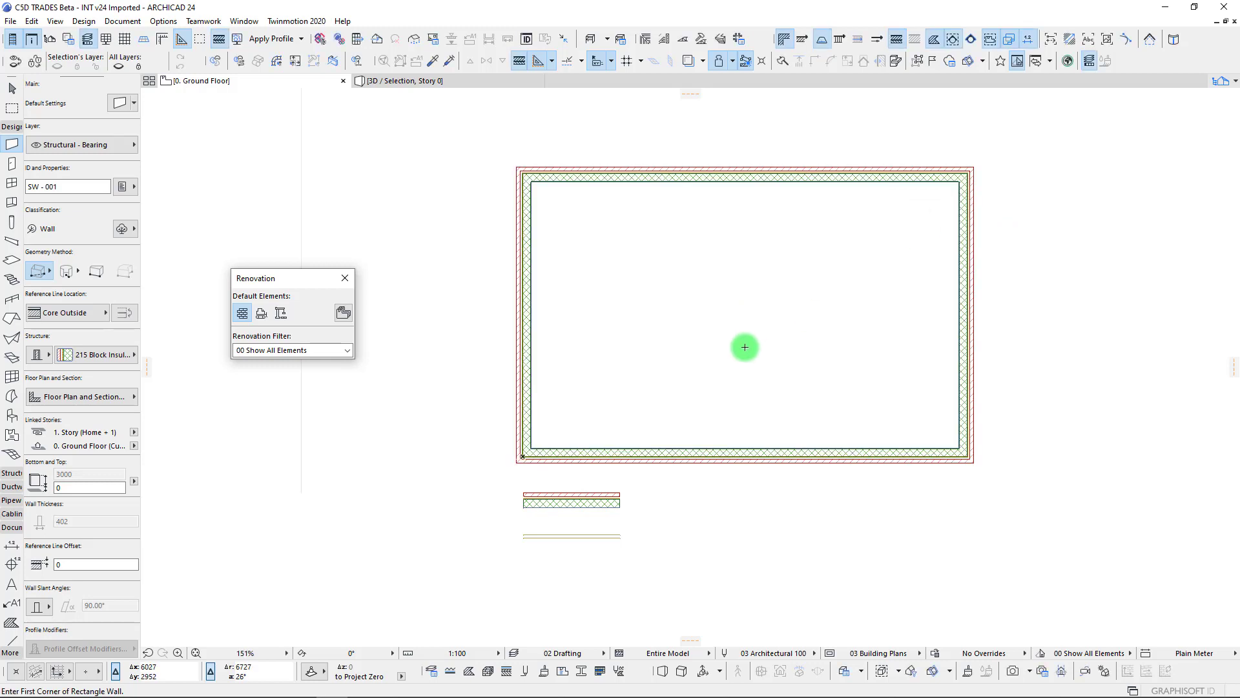
left_click(540, 535, "alt")
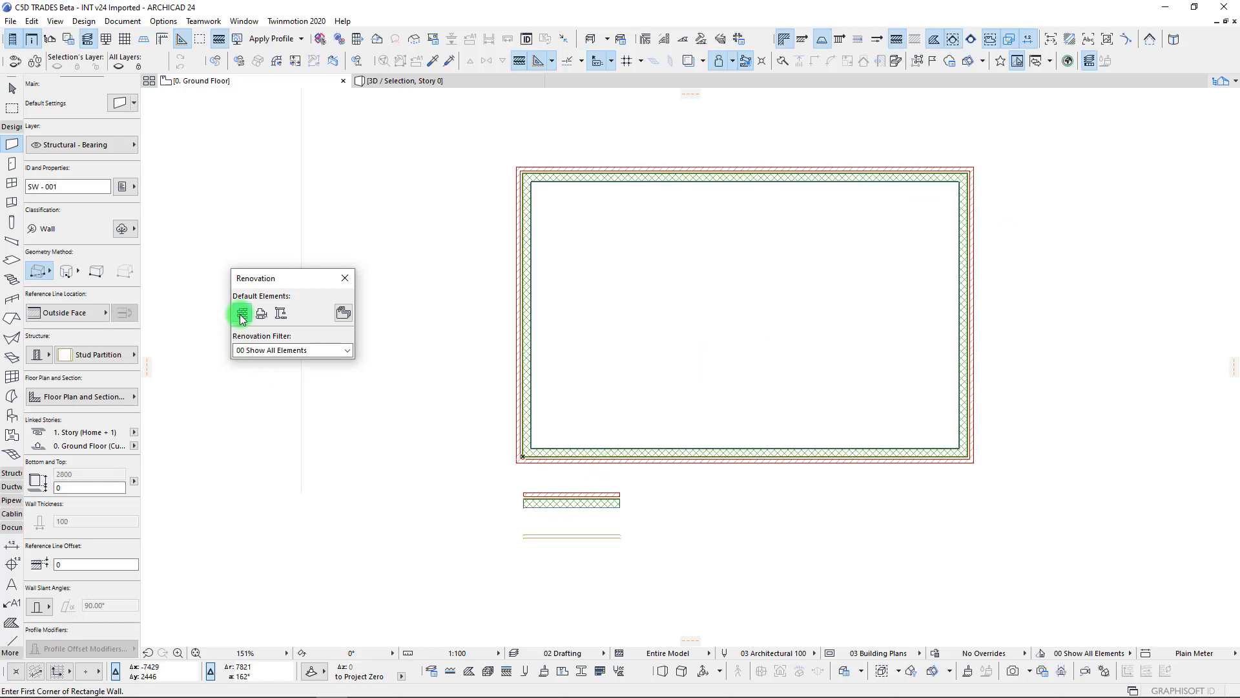
left_click(676, 448)
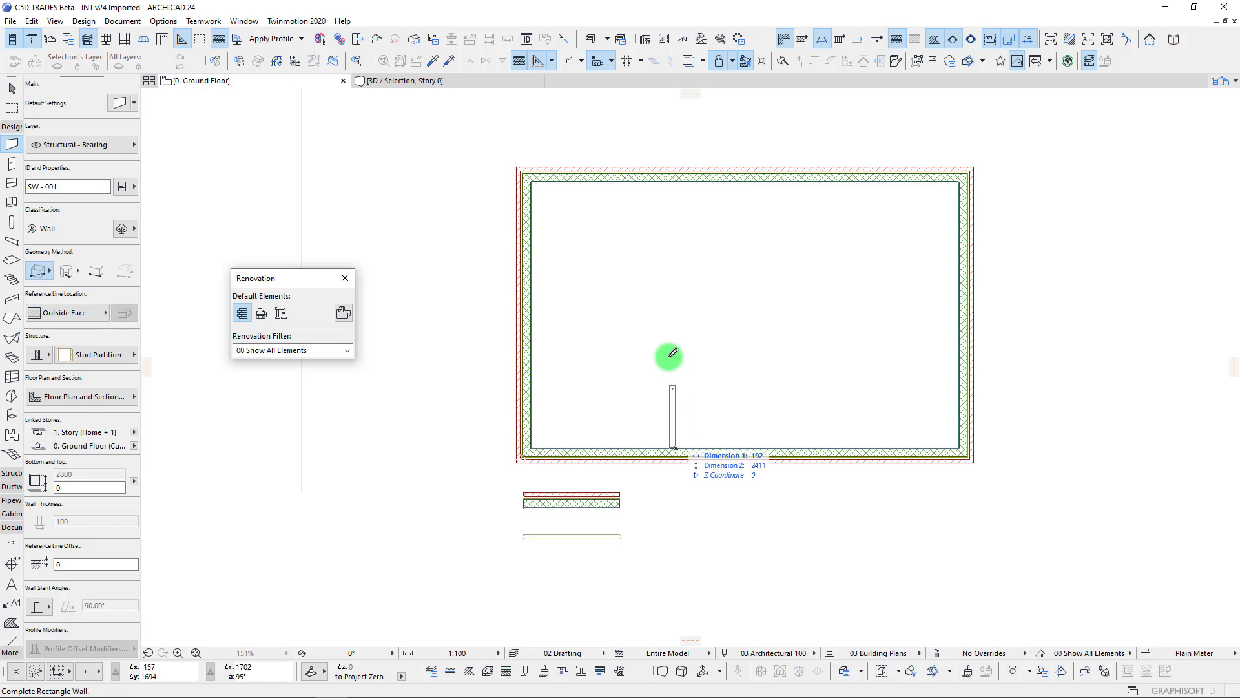
left_click(49, 271)
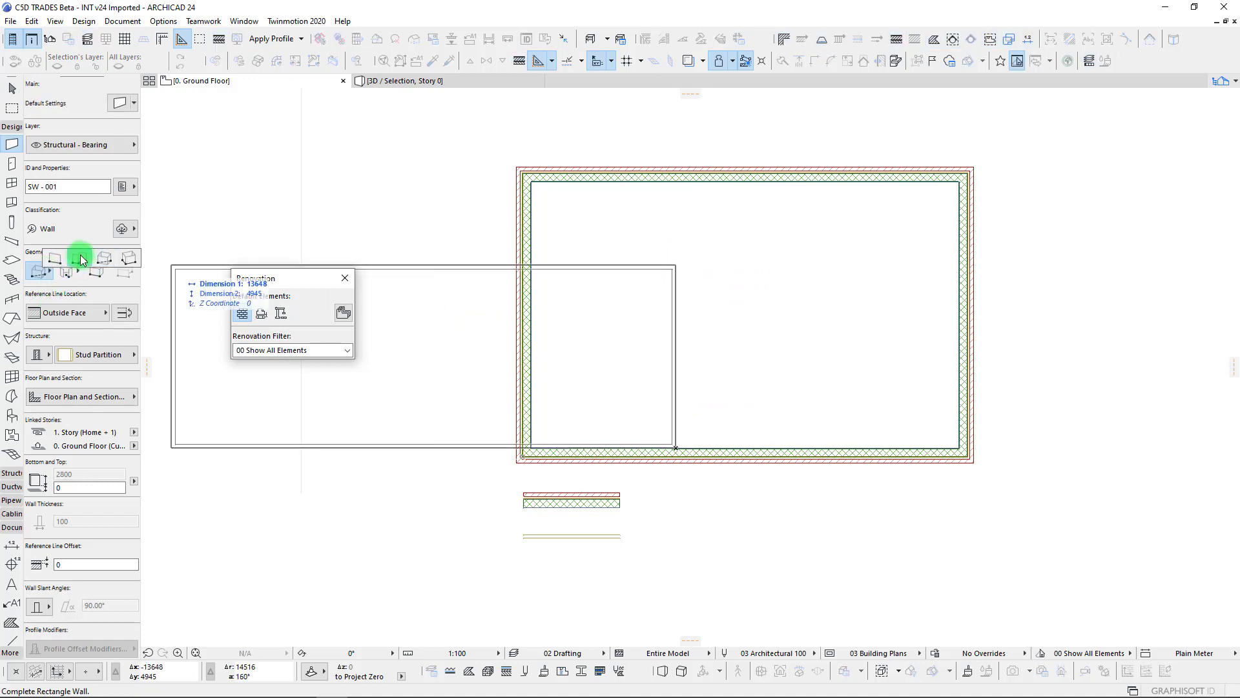
left_click(80, 259)
double_click(676, 181)
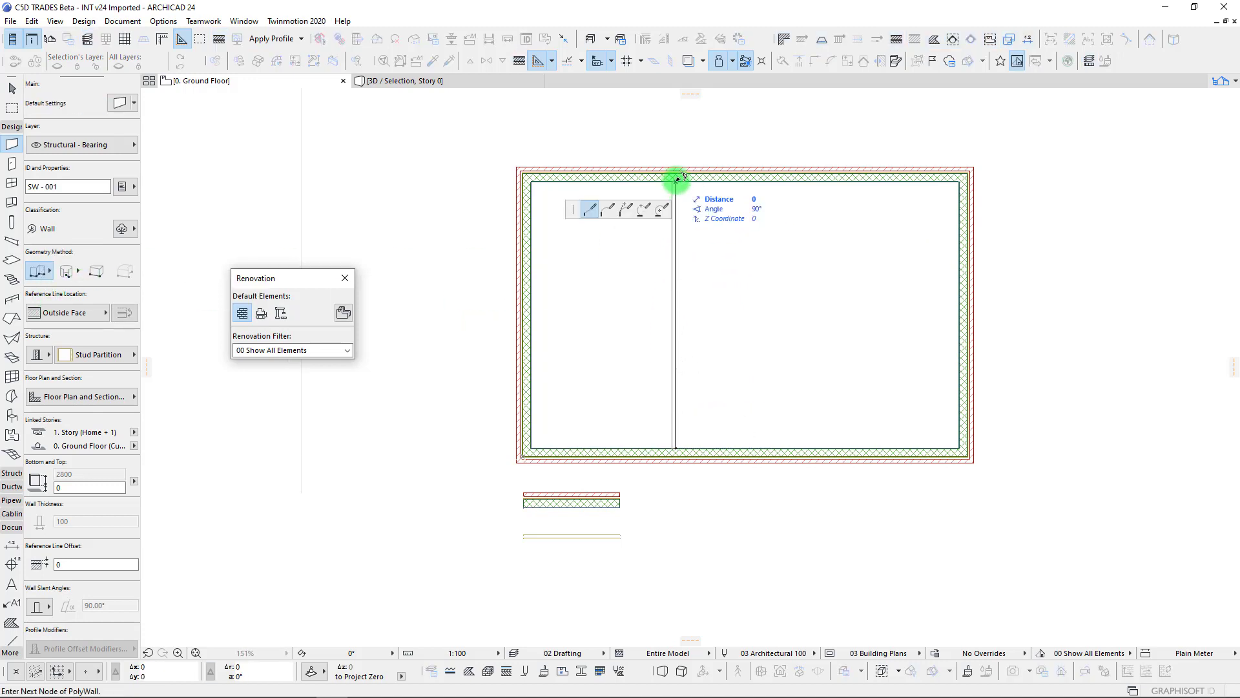
Draw the L-shaped stud partition from the divider down to the bottom wall
left_click(676, 343)
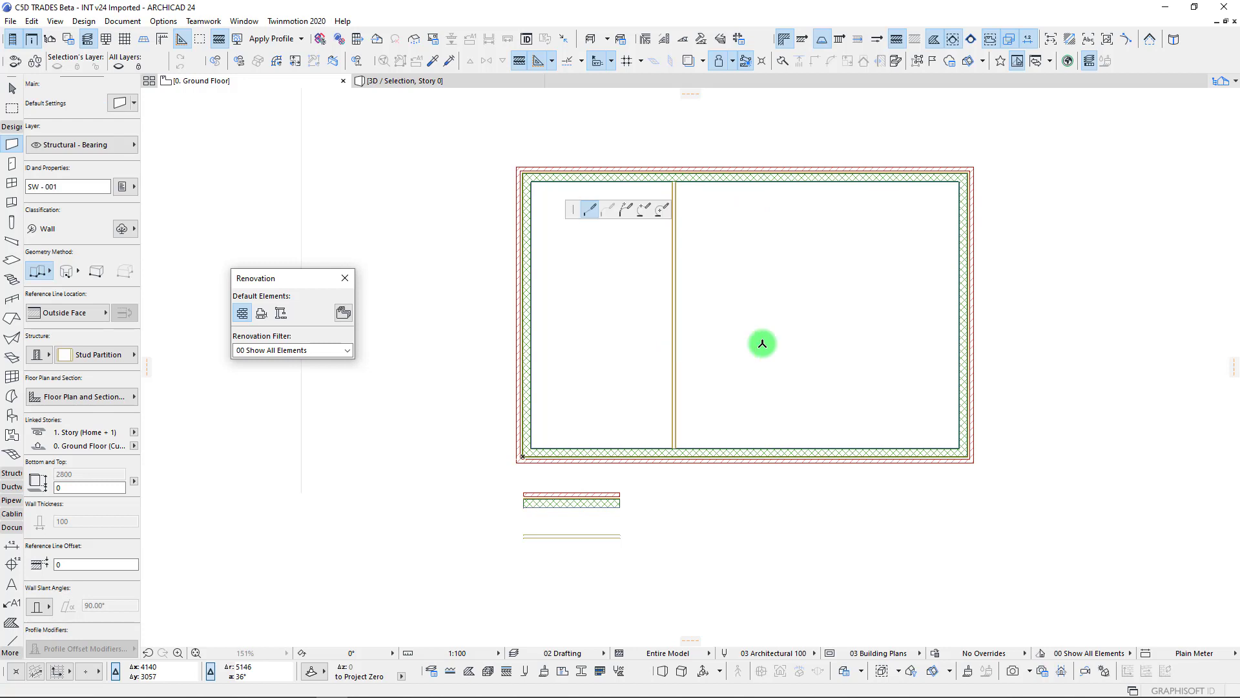
left_click(834, 343)
double_click(834, 447)
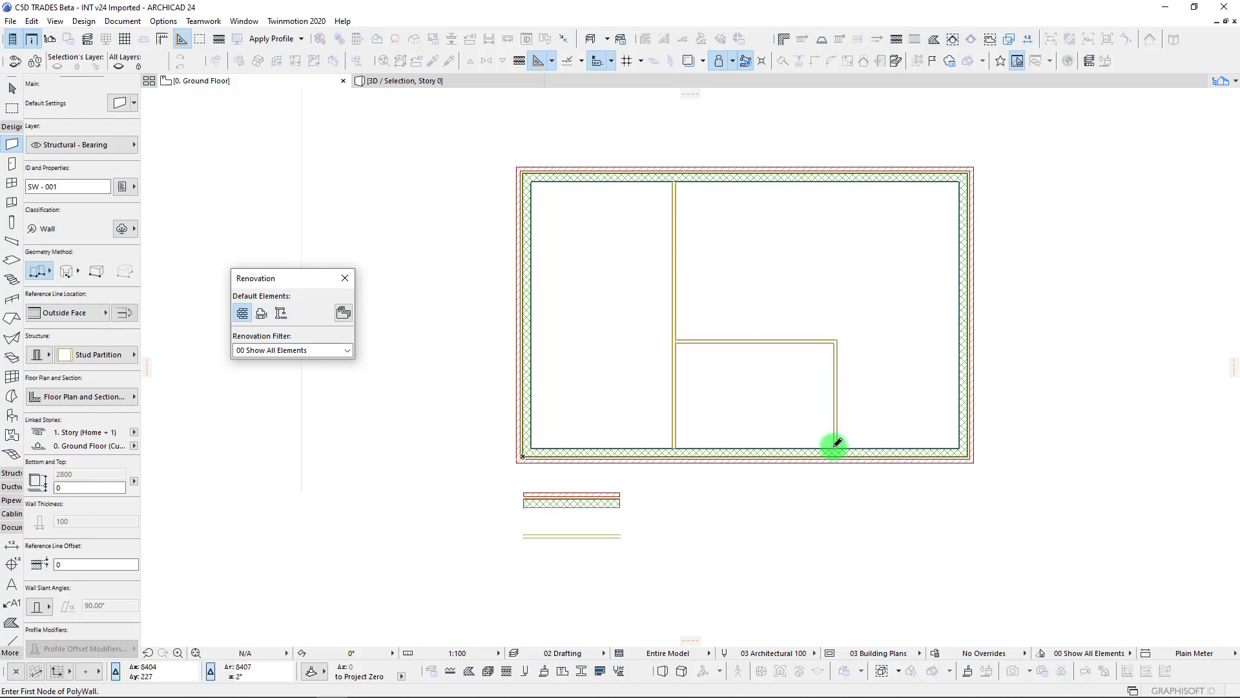
View the plan under 01 Existing Plan, then apply the 02 Demolition Plan filter
left_click(273, 350)
left_click(283, 374)
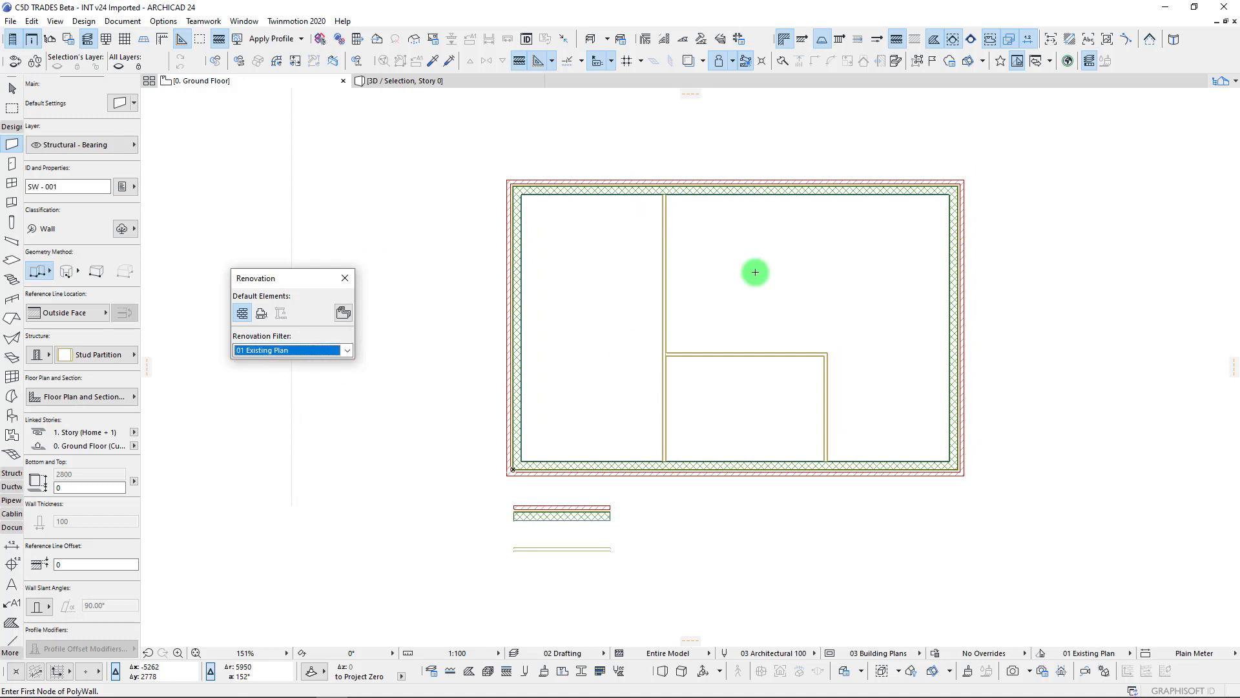
left_click(309, 353)
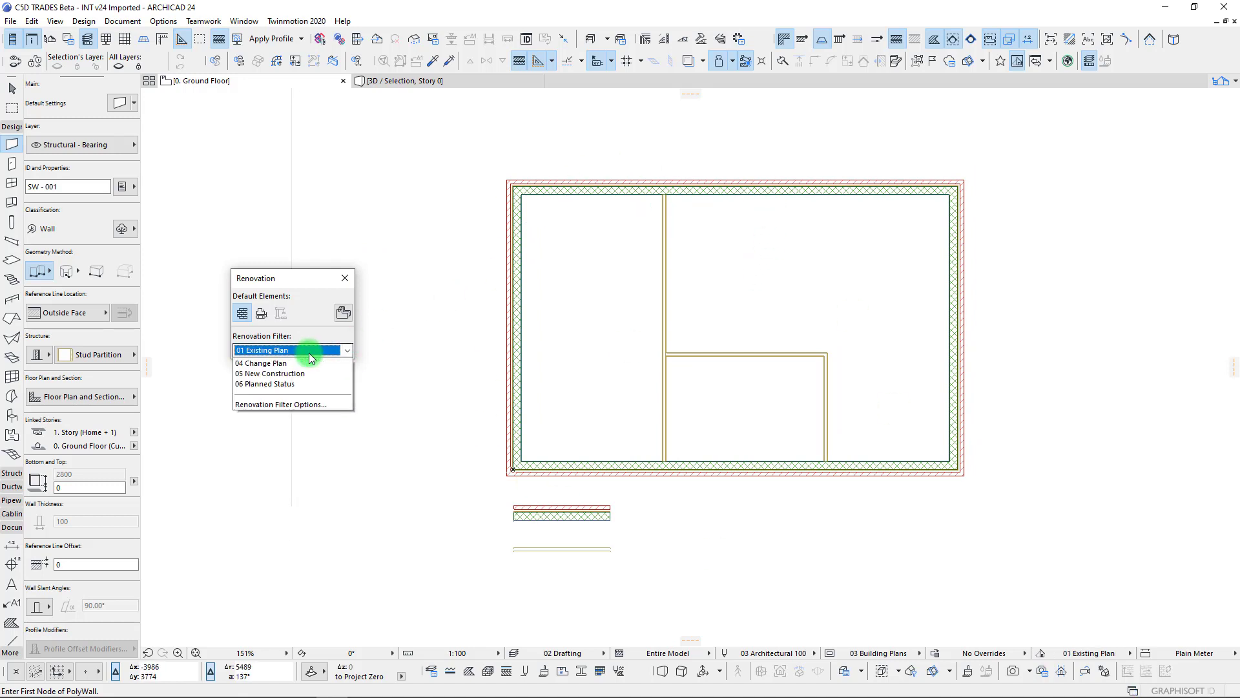
left_click(318, 385)
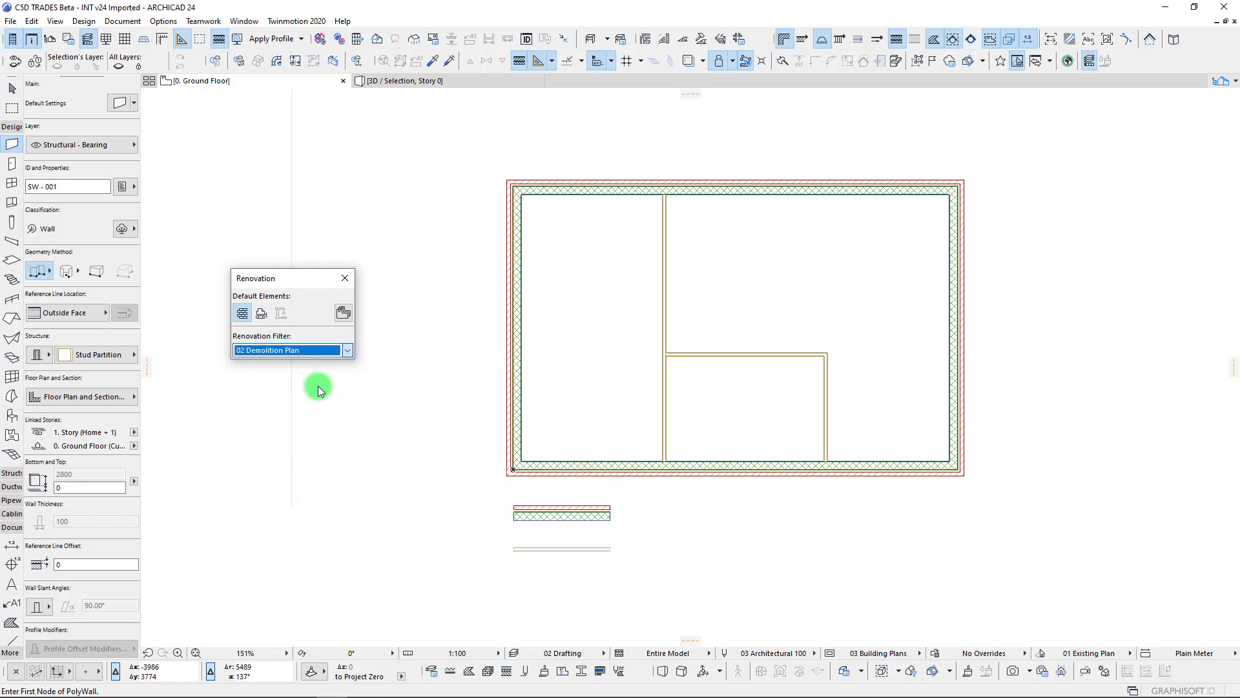
Mark the two L-shaped partition walls as To Be Demolished
left_click(680, 354)
left_click(824, 386, "shift")
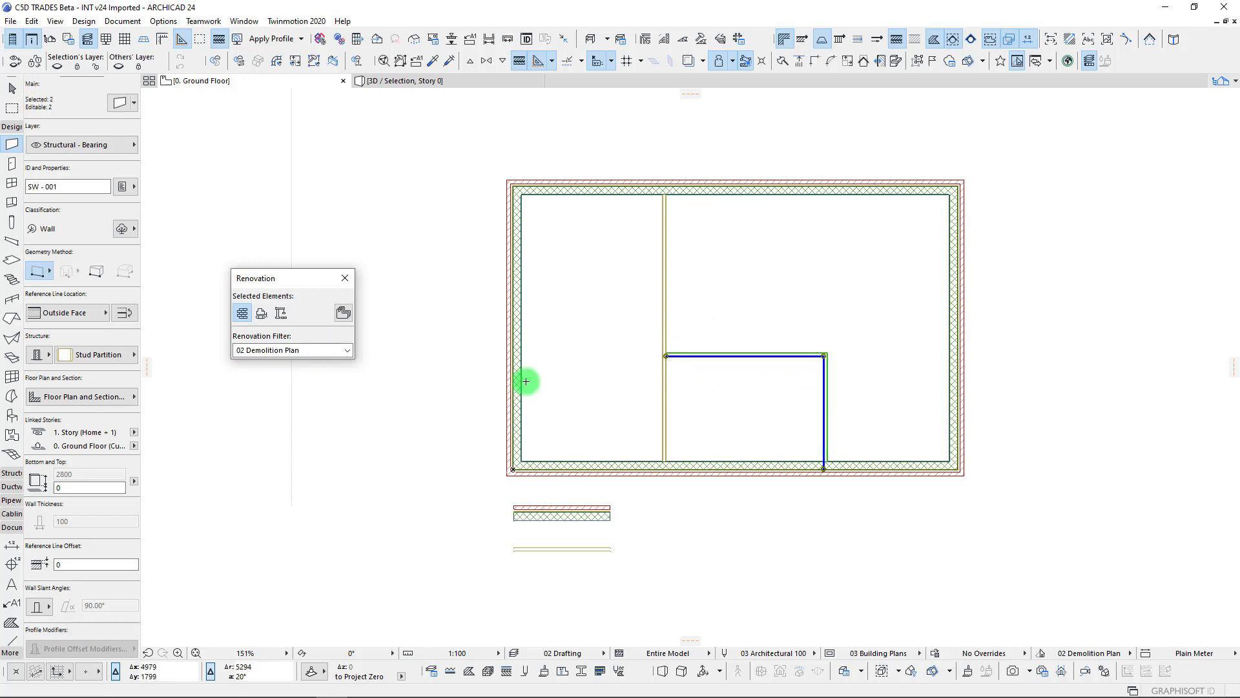
left_click(261, 313)
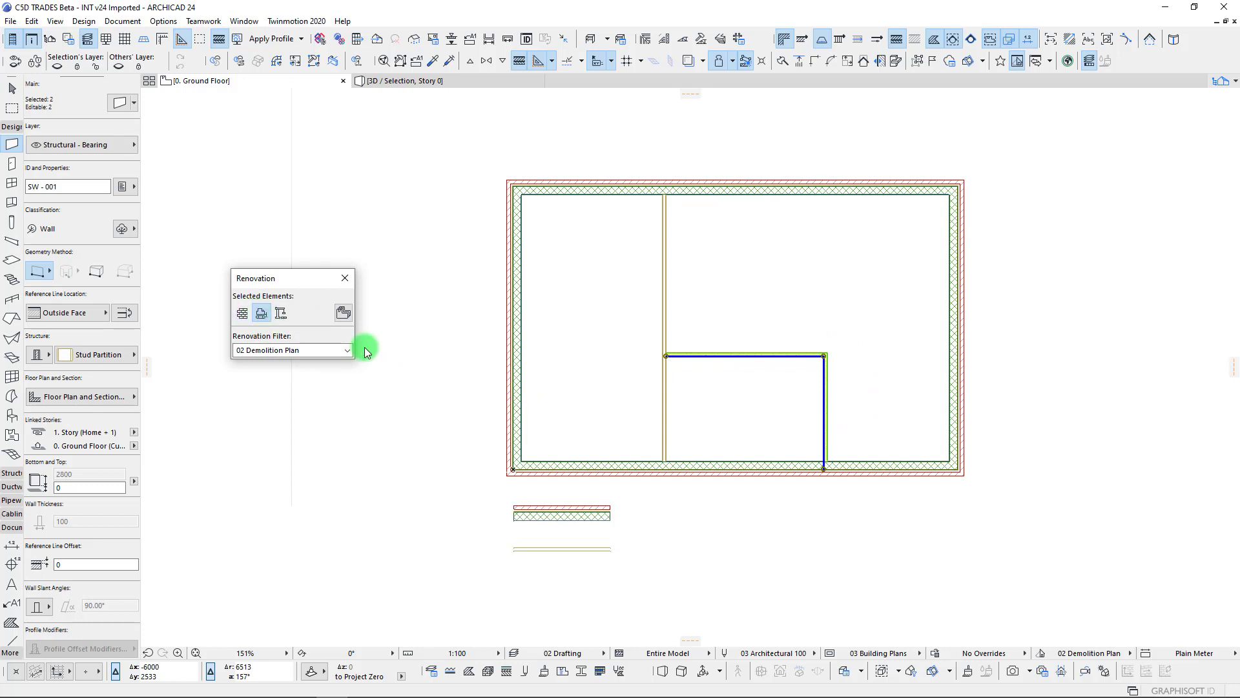
key("Escape")
scroll(734, 340, "up", 2)
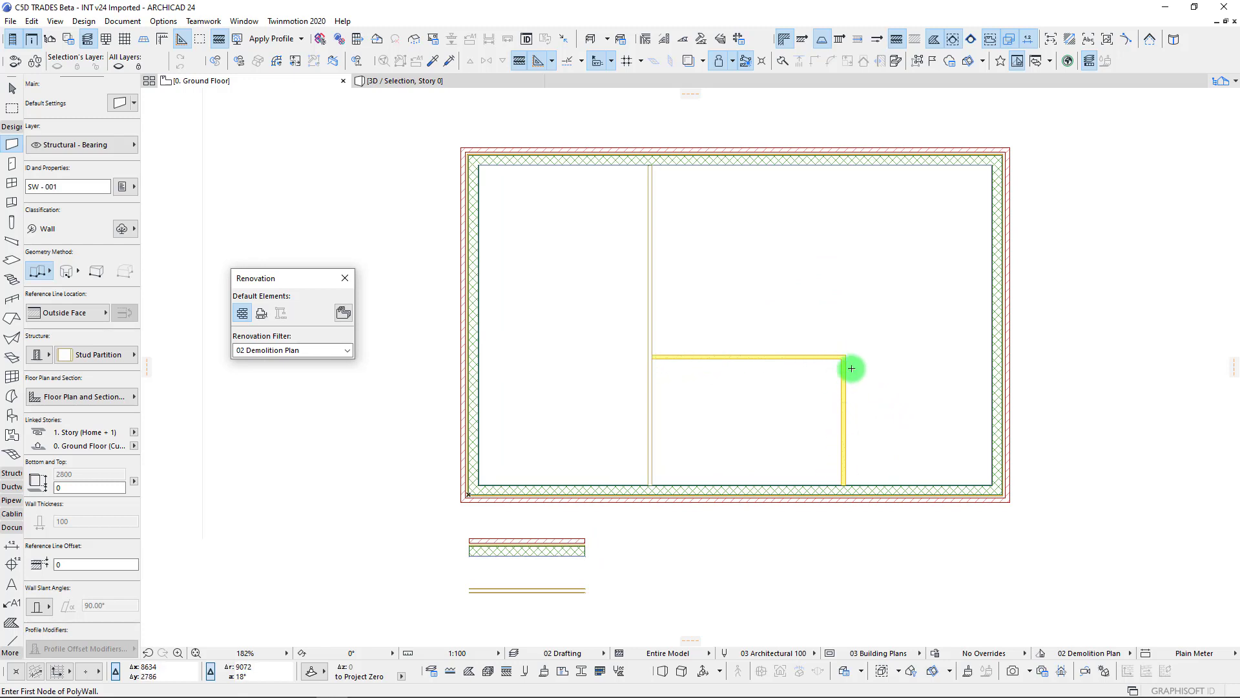
Switch the renovation filter to 03 After Demolition, then 04 Change Plan
left_click(297, 357)
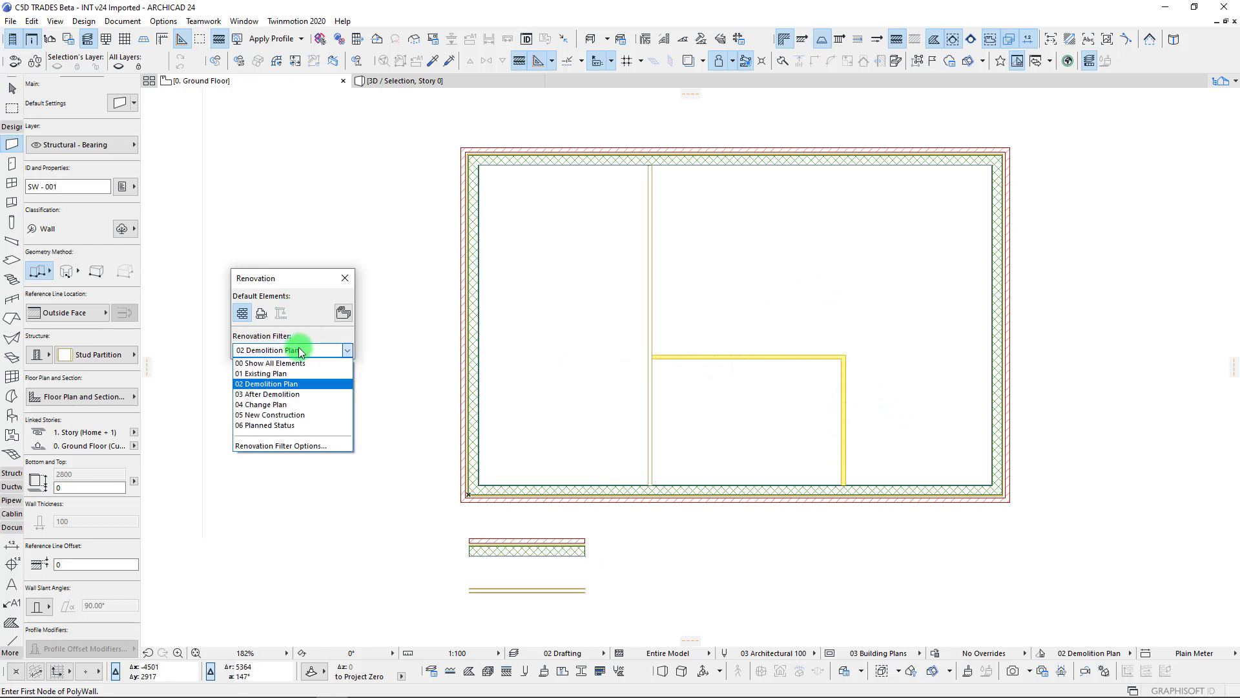
left_click(290, 390)
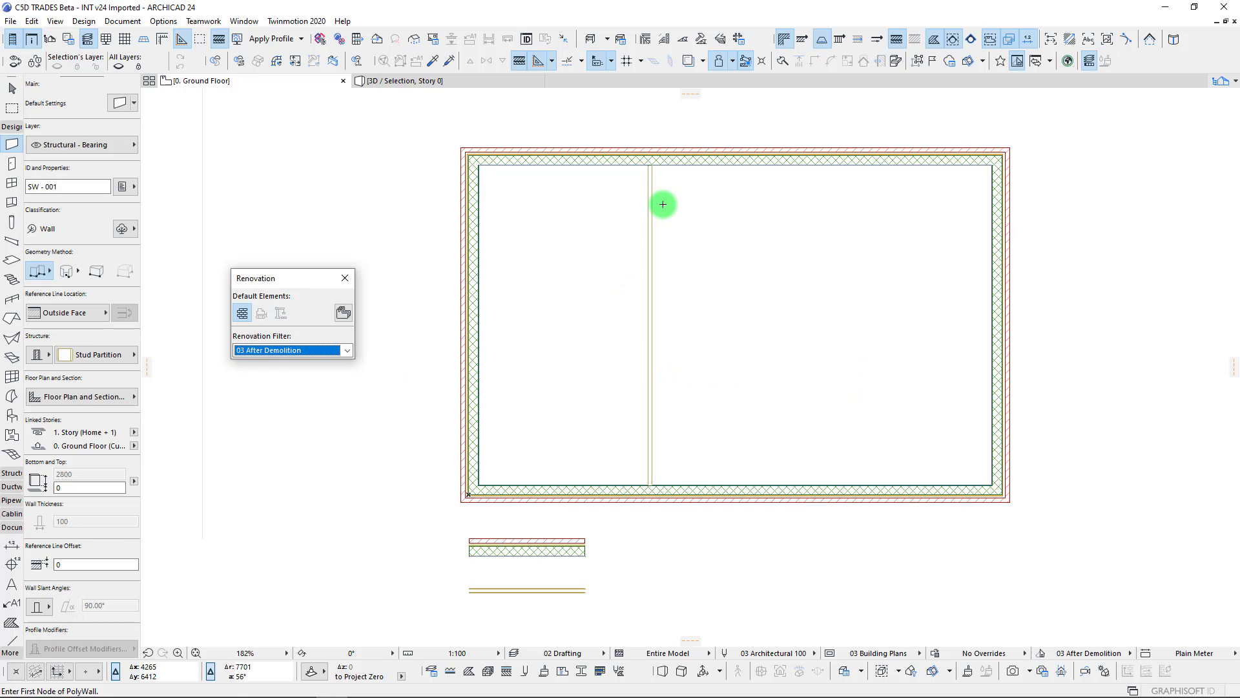
left_click(254, 355)
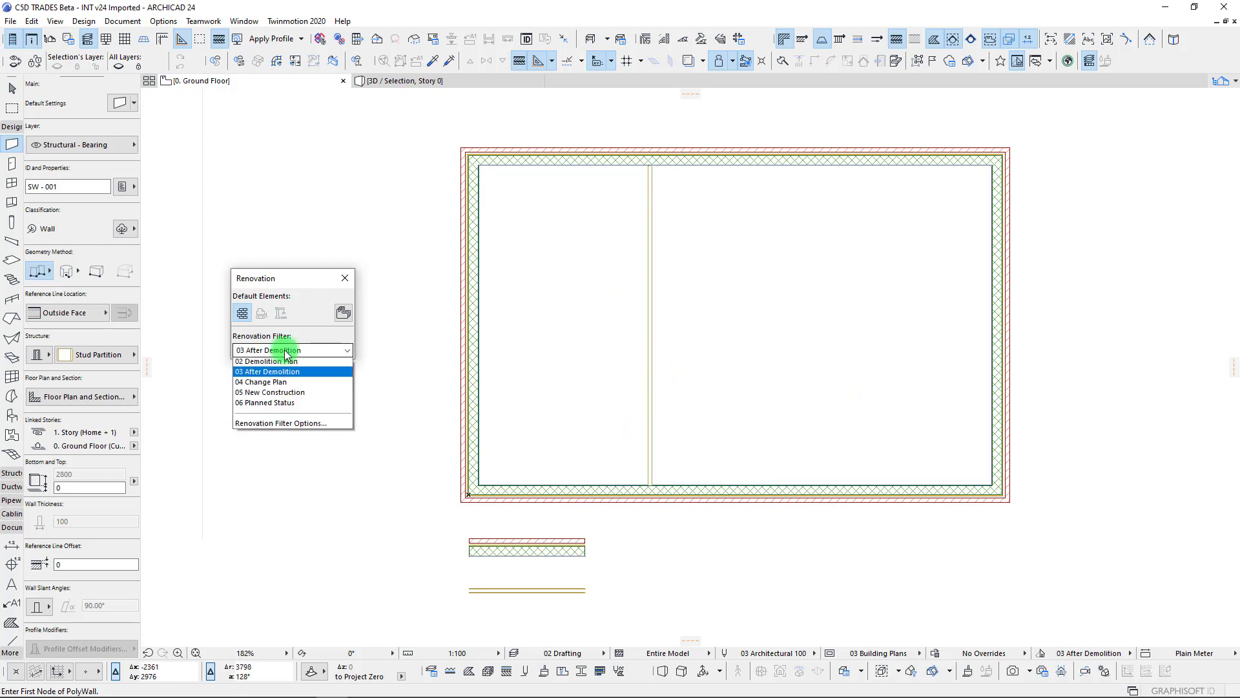
left_click(278, 396)
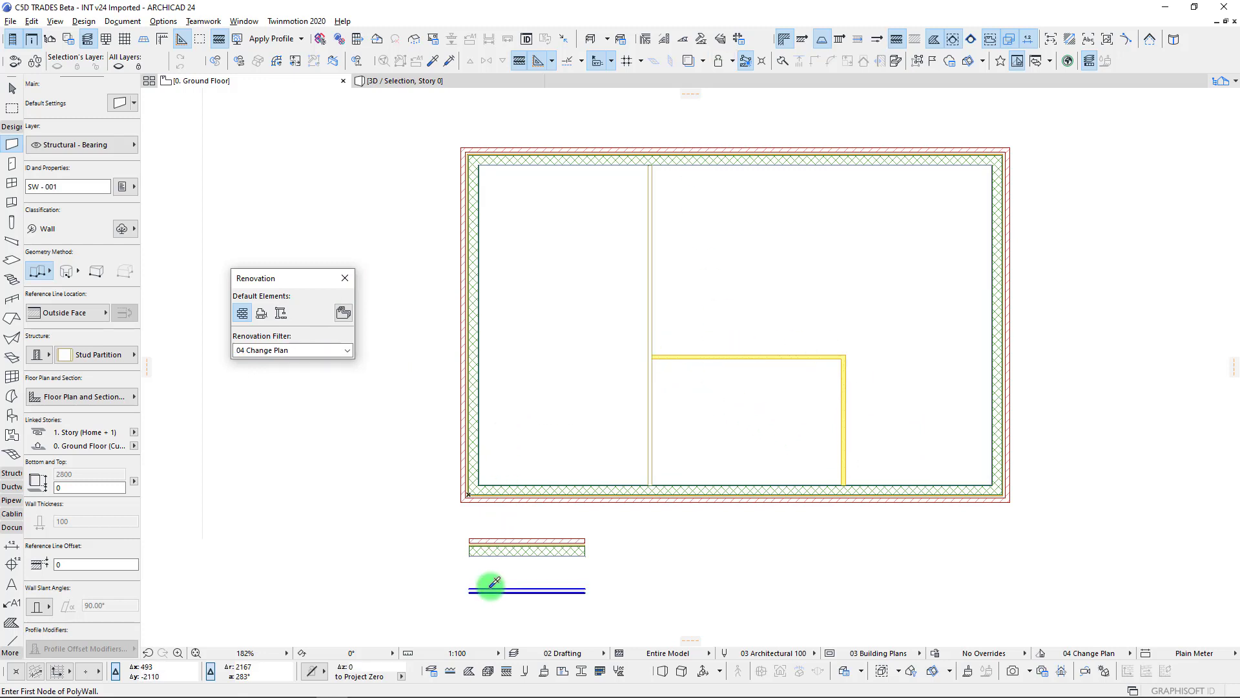
Draw a New Construction horizontal partition from the vertical divider to the right outer wall
left_click(281, 313)
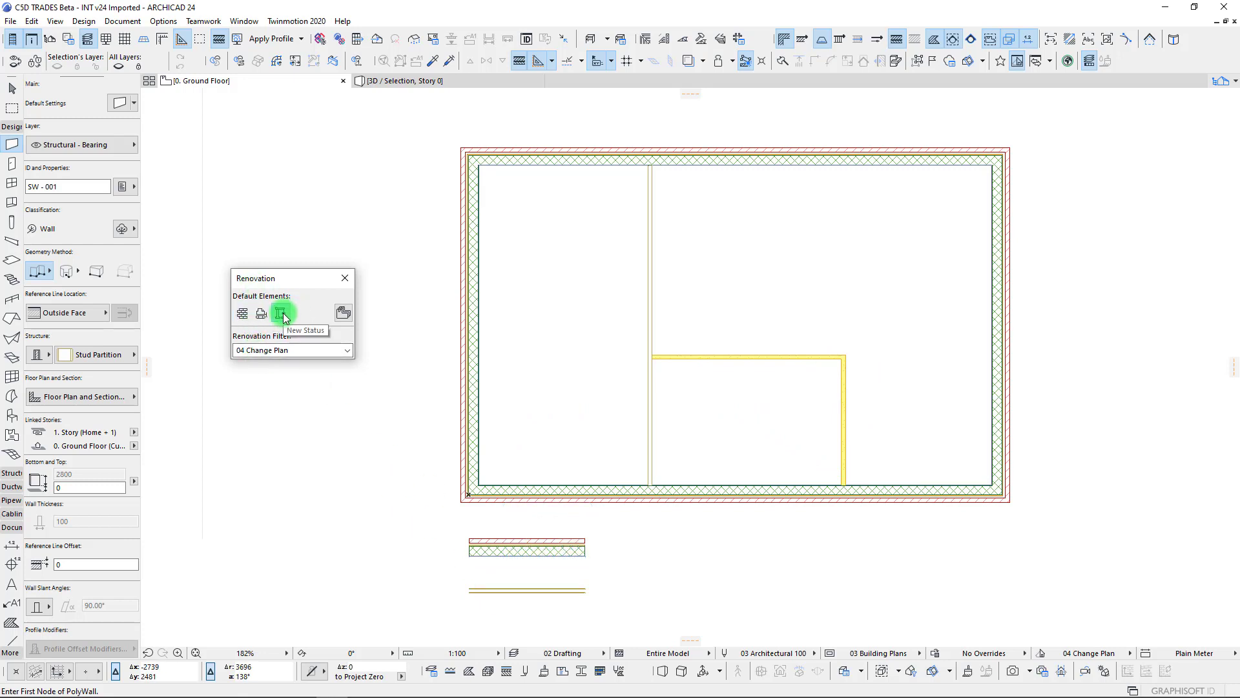
left_click(654, 338)
left_click(993, 336)
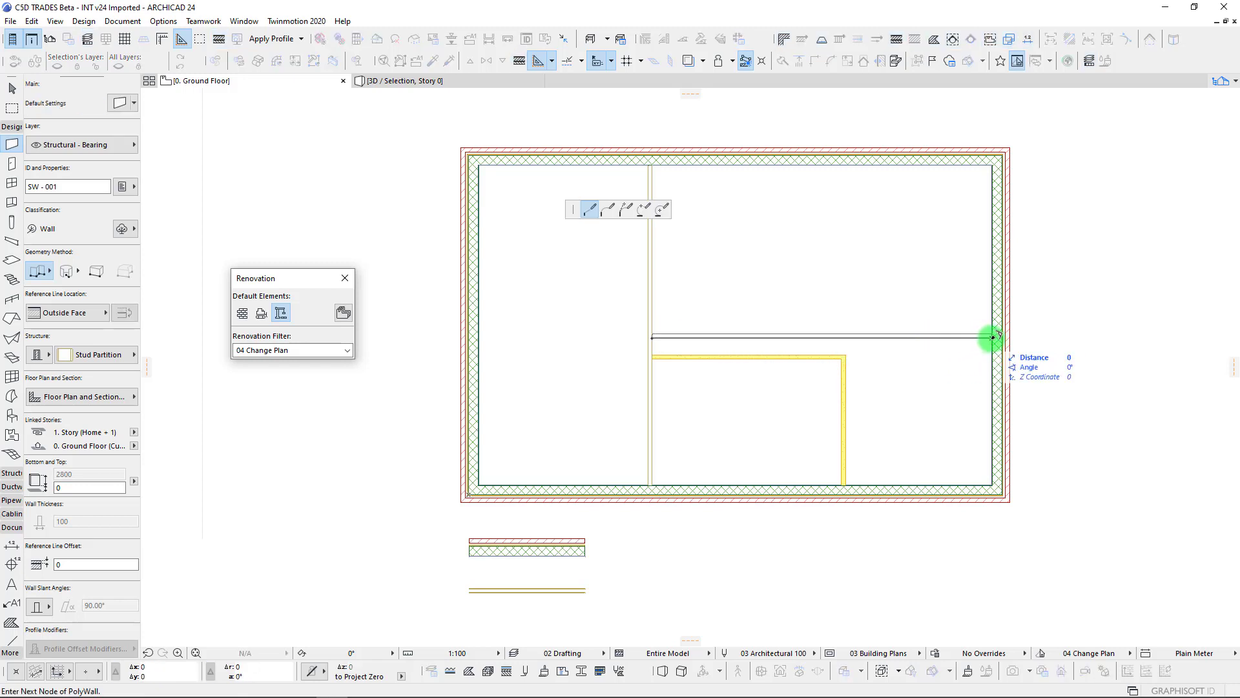
left_click(993, 337)
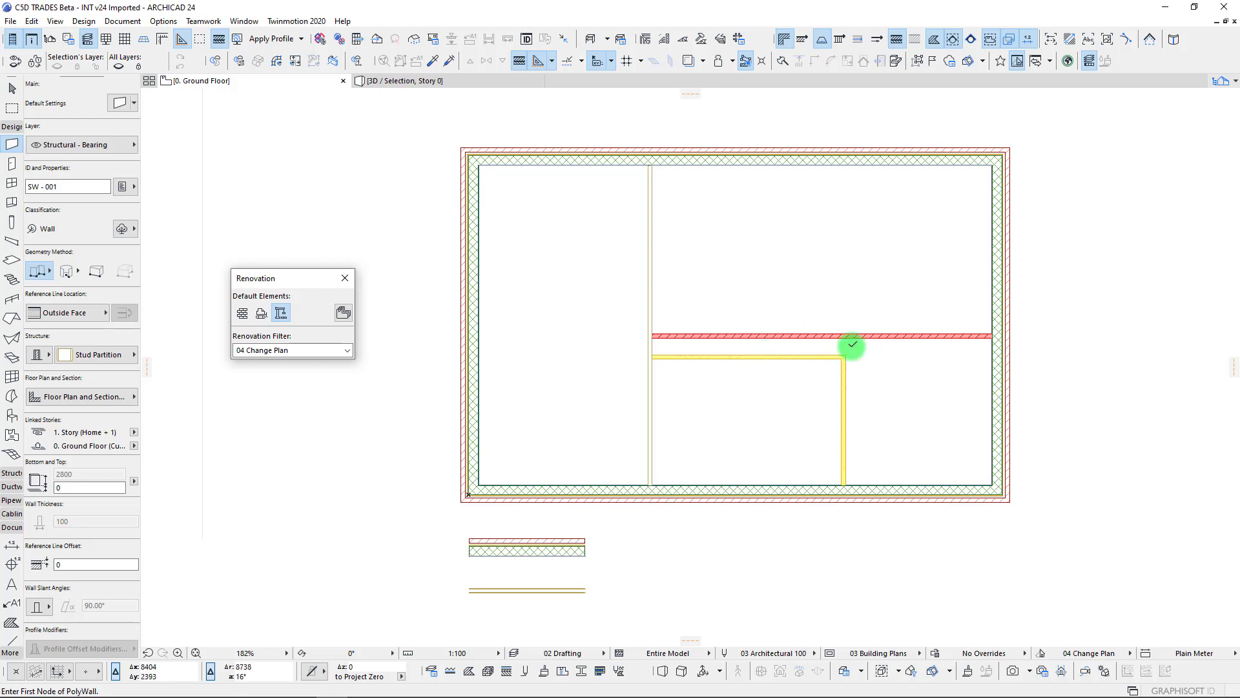
View the plan under 05 New Construction, then 06 Planned Status
left_click(320, 349)
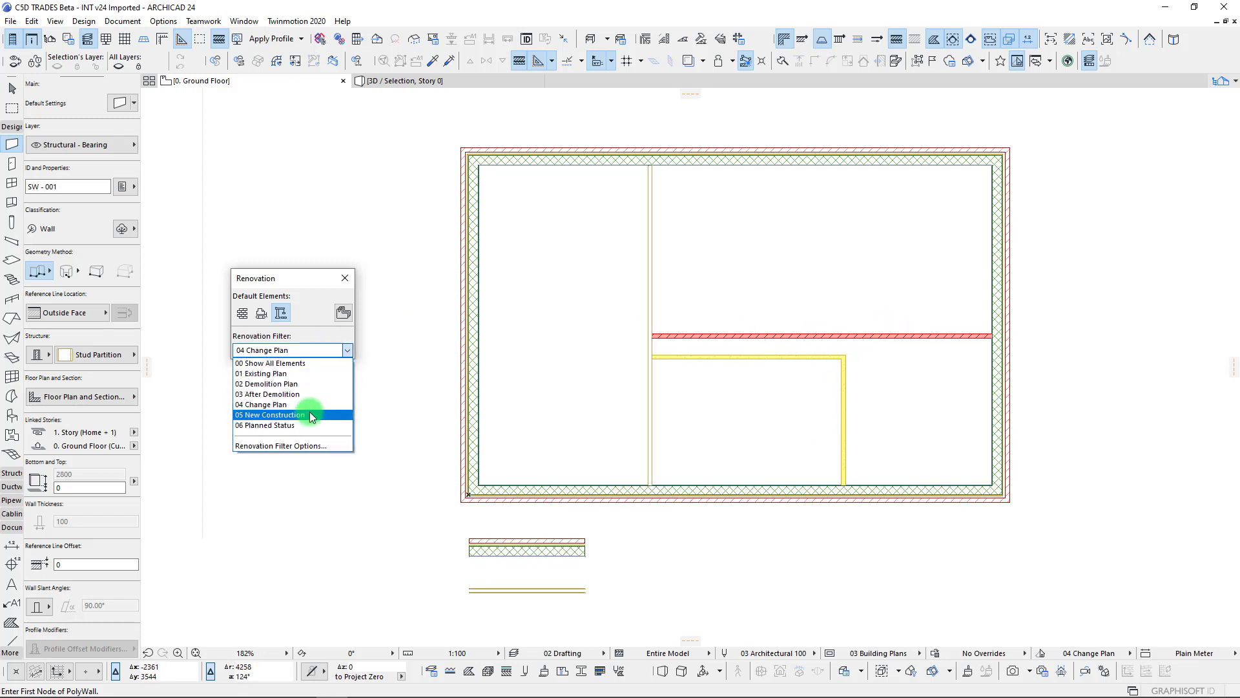
left_click(309, 414)
left_click(318, 351)
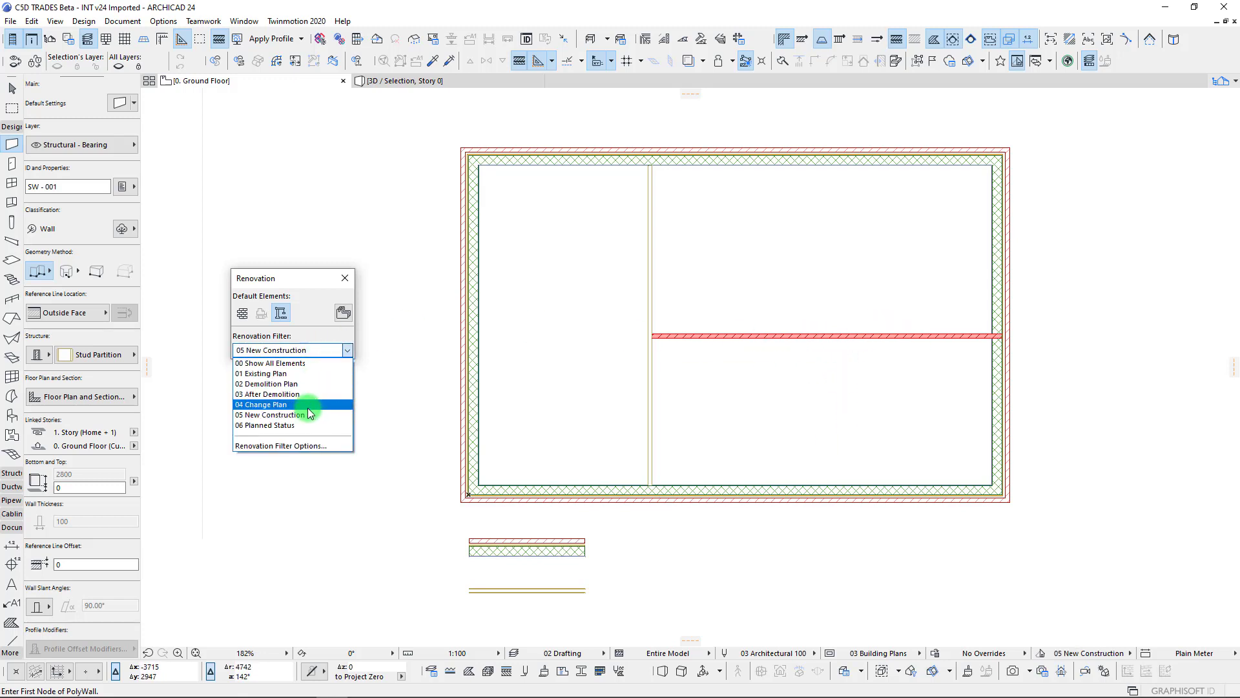
left_click(309, 425)
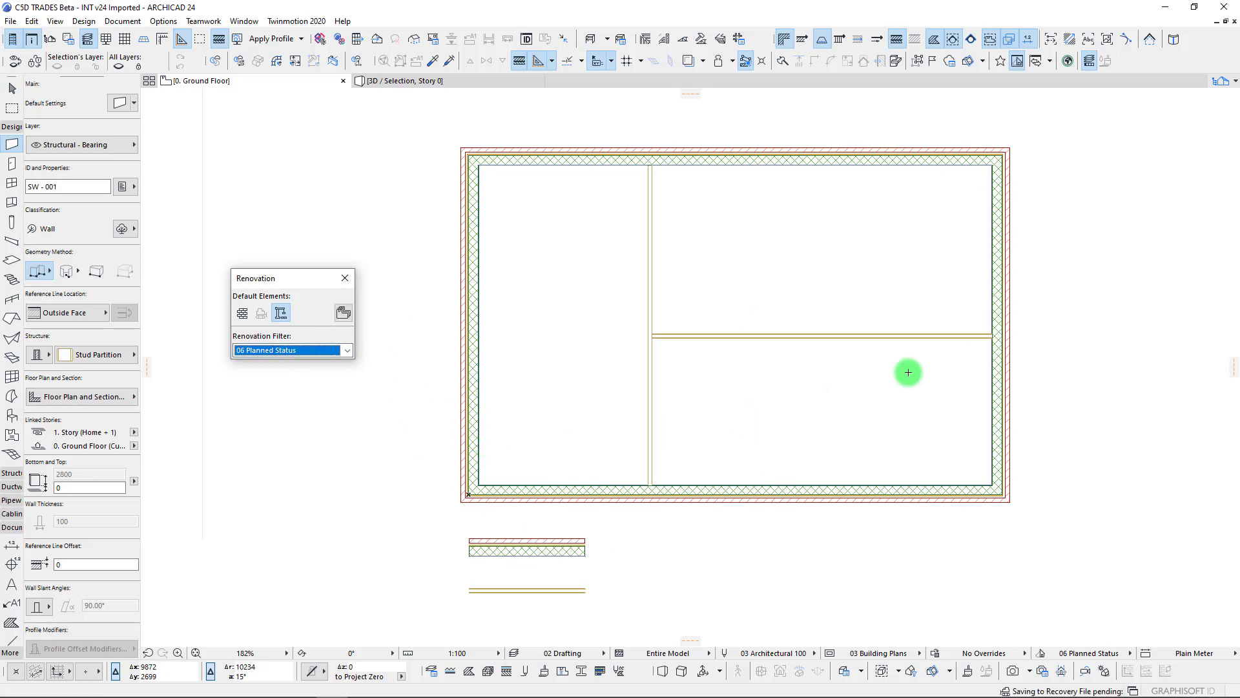
Zoom to the junction, compare 05 New Construction and 06 Planned Status, then open Renovation Filter Options
scroll(989, 332, "up", 8)
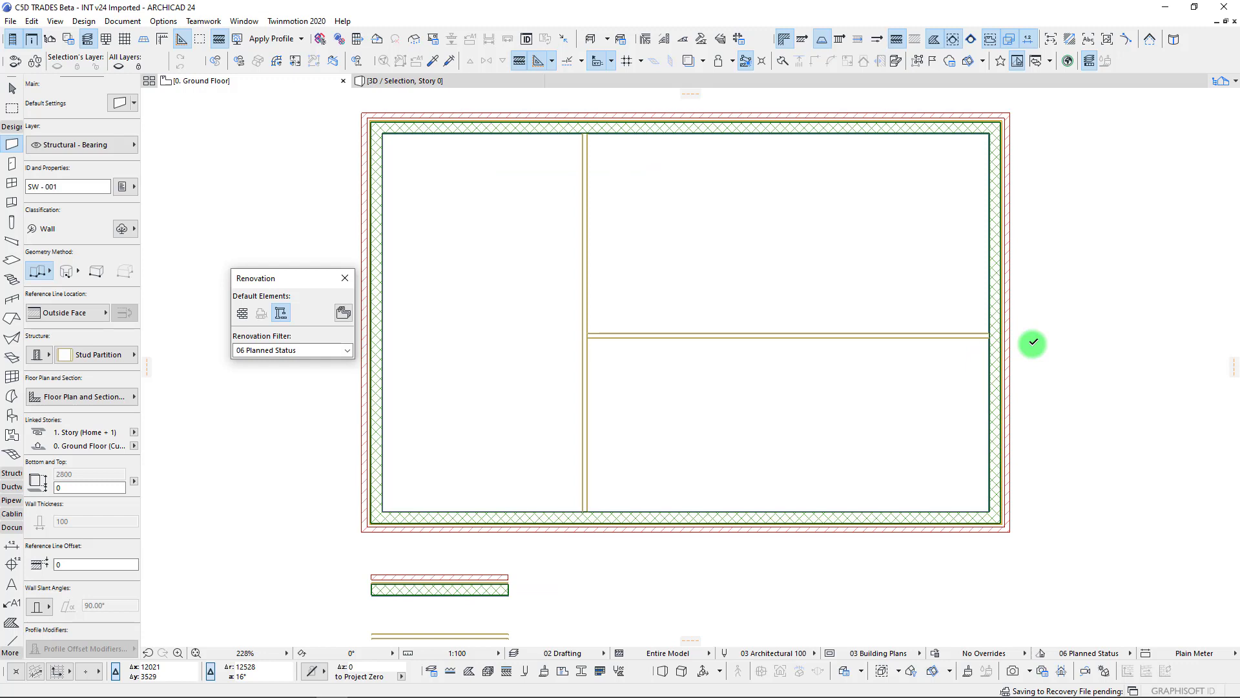
left_click(285, 350)
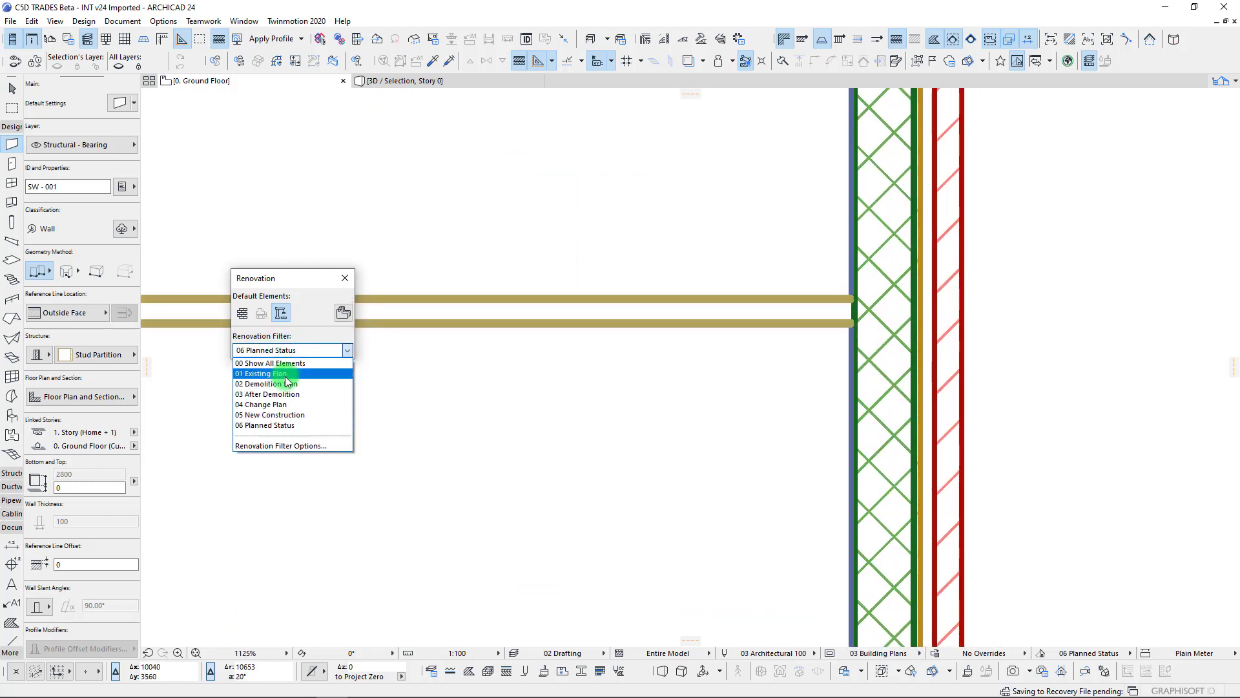
left_click(286, 413)
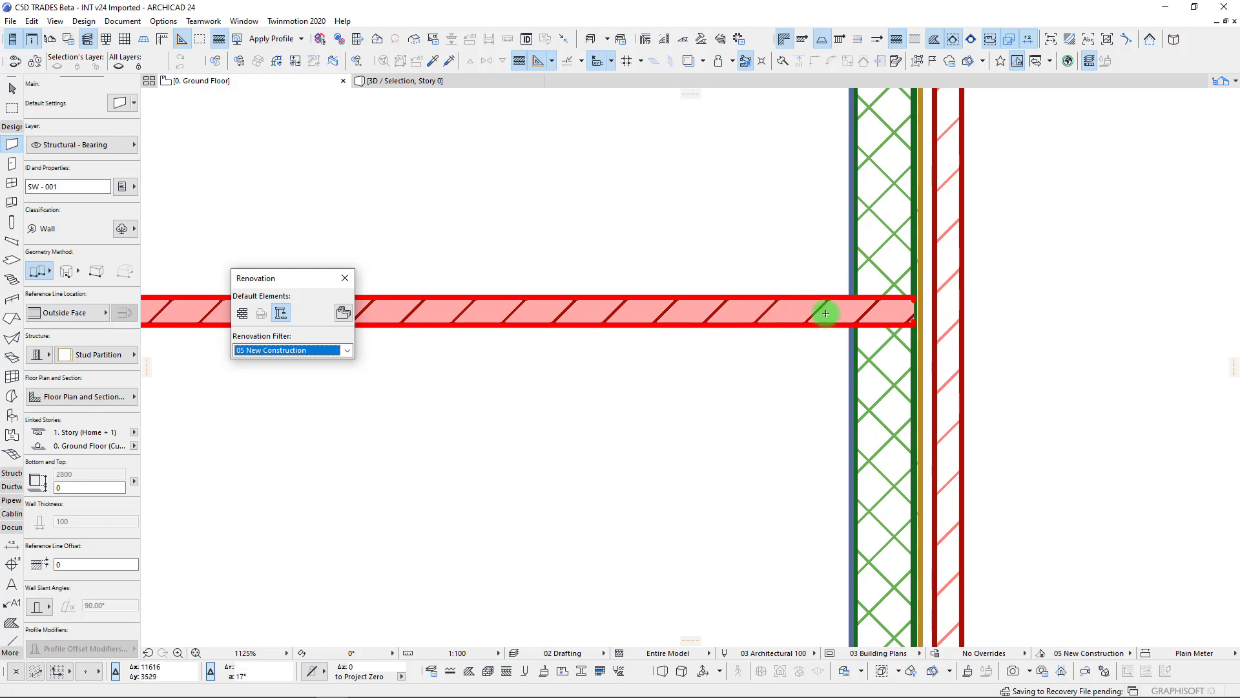
left_click(291, 350)
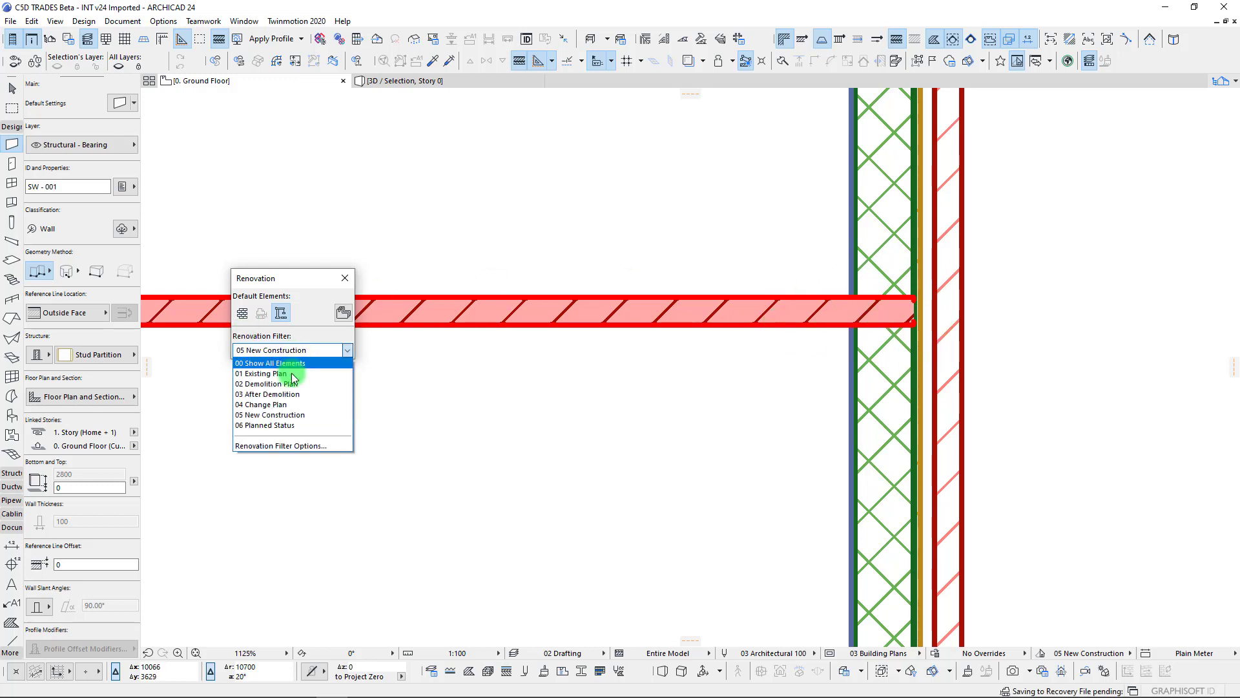
left_click(291, 420)
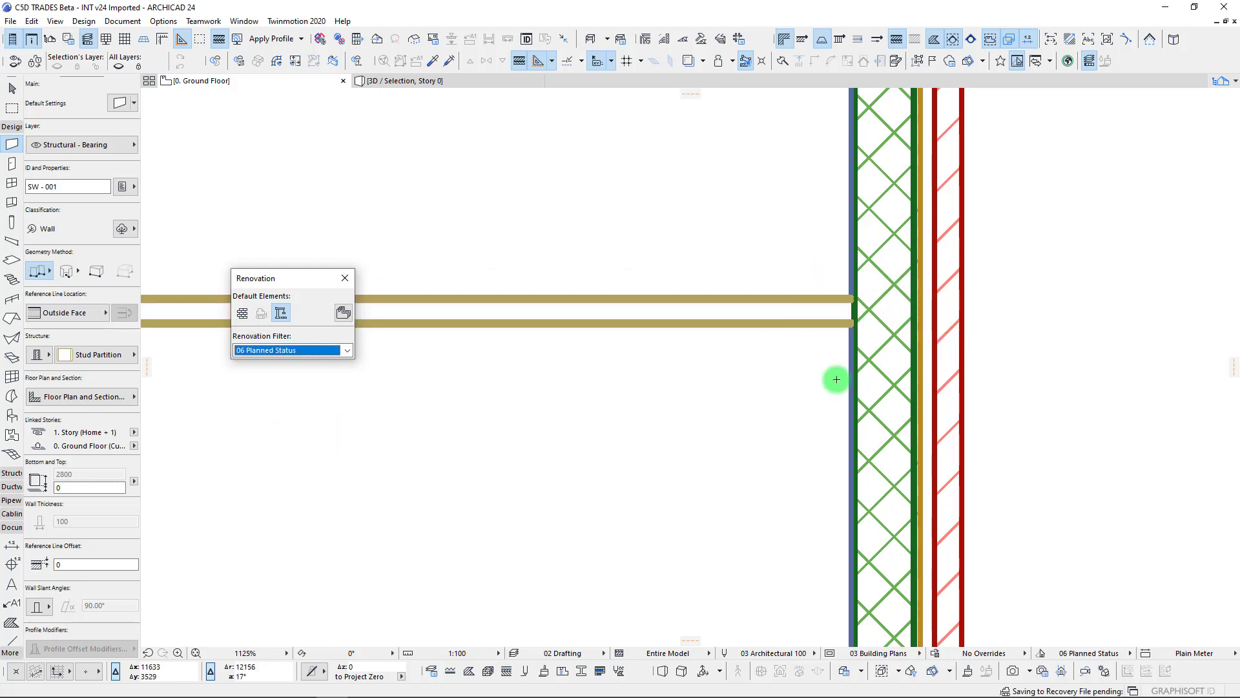
left_click(347, 350)
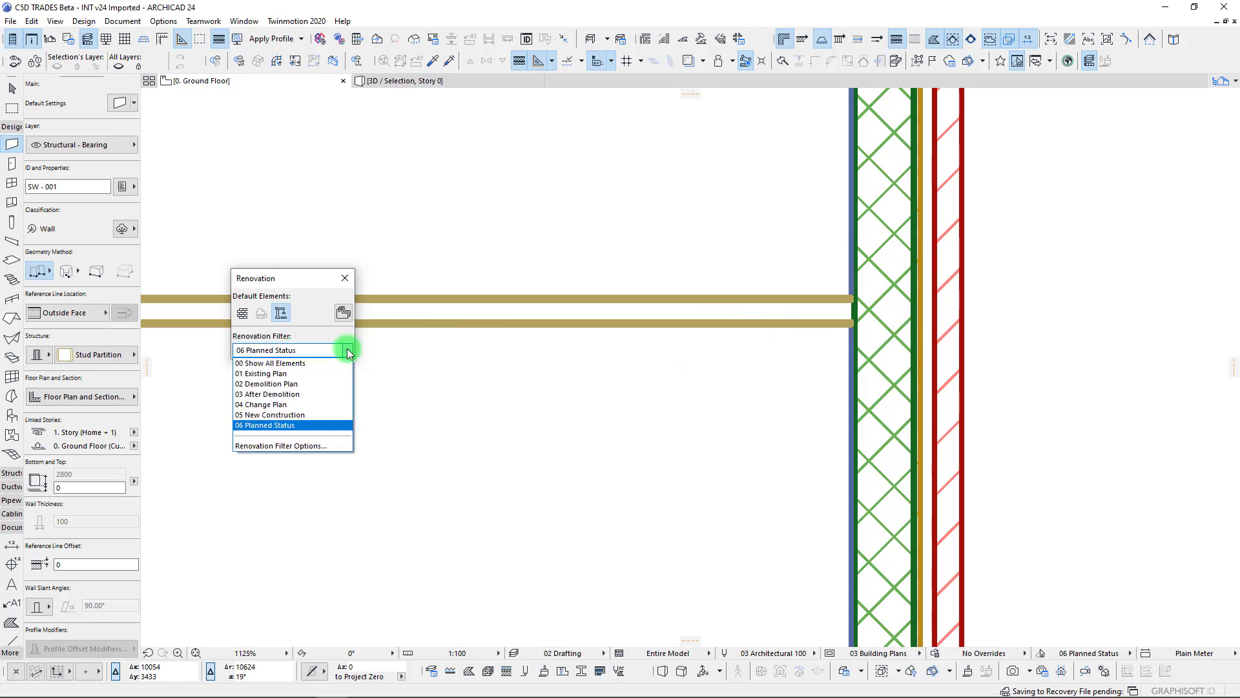
left_click(312, 446)
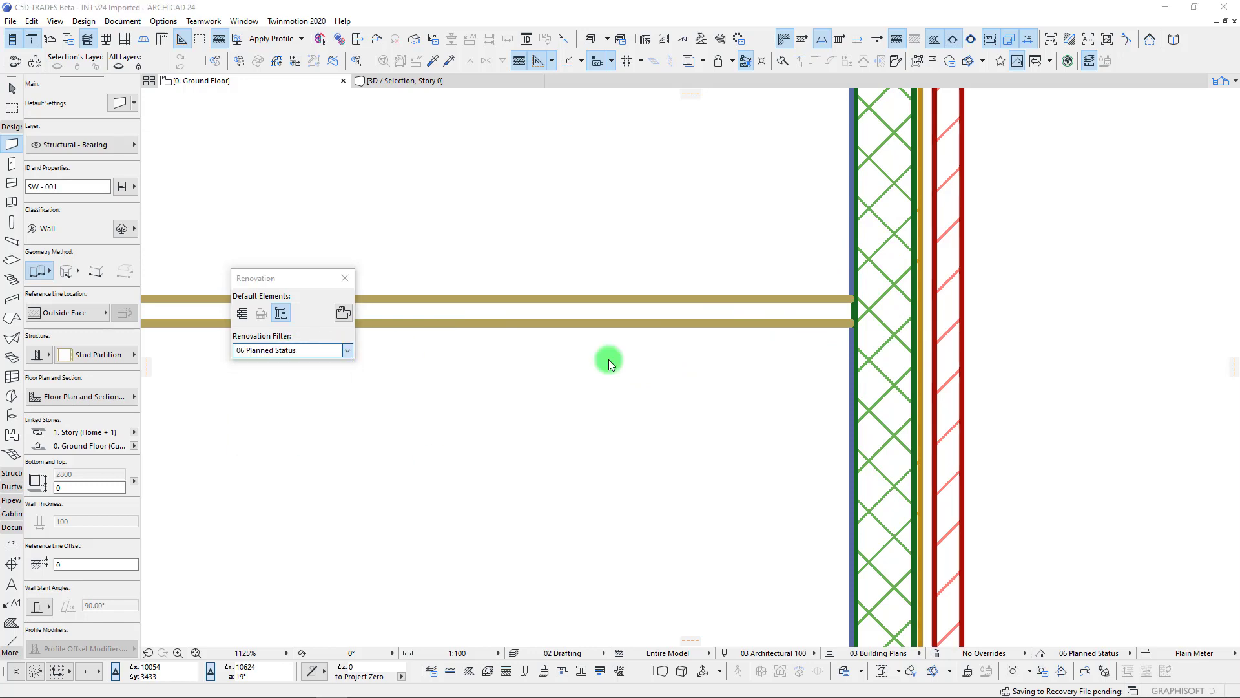
left_click_drag(671, 157, 795, 151)
left_click(502, 194)
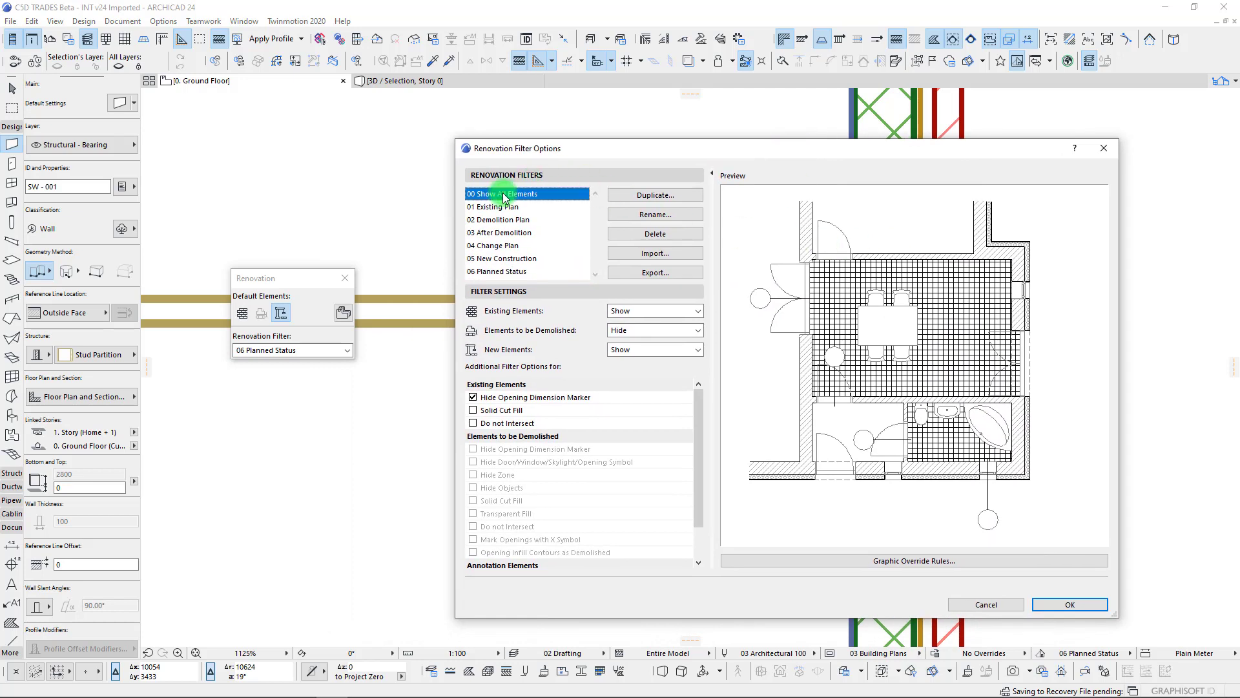
left_click(510, 207)
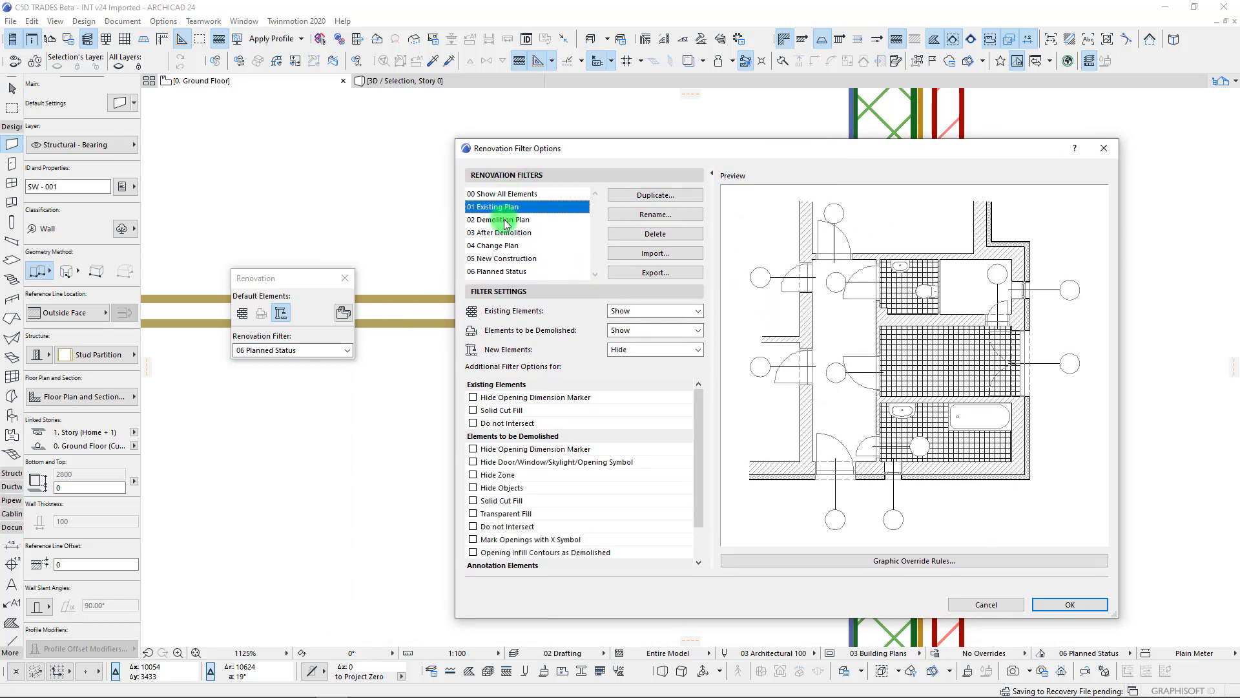
left_click(506, 220)
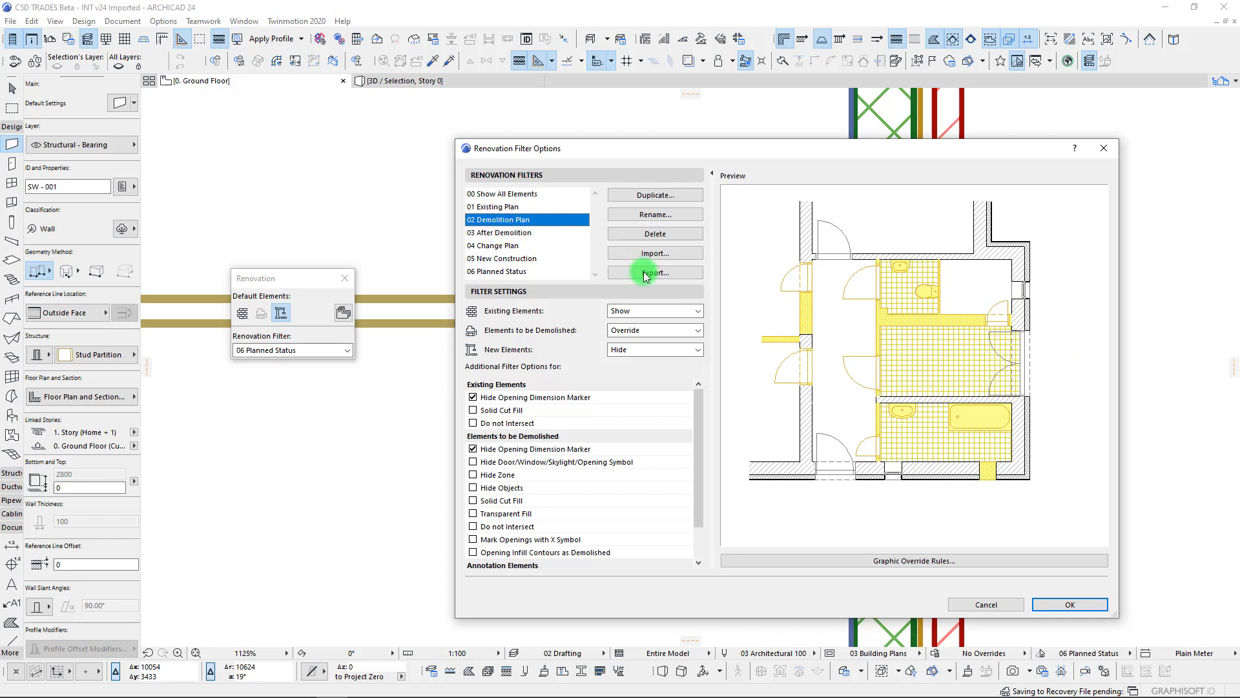
left_click(653, 330)
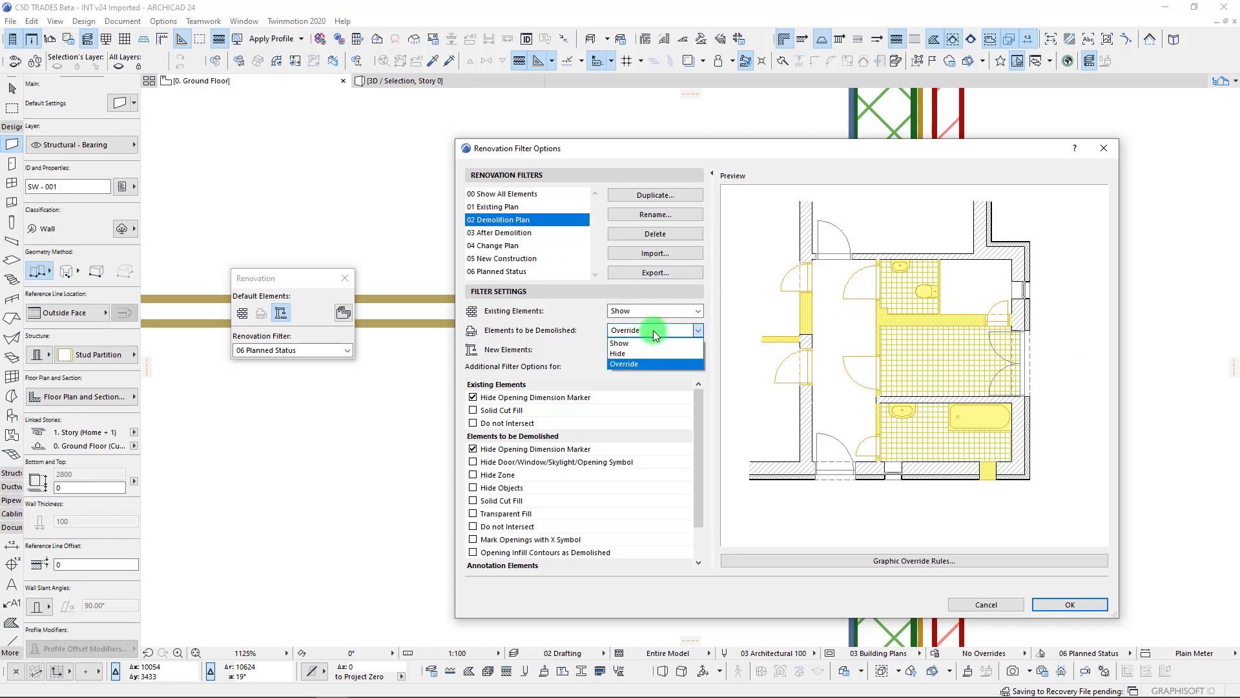
left_click(653, 331)
left_click(653, 349)
left_click(646, 374)
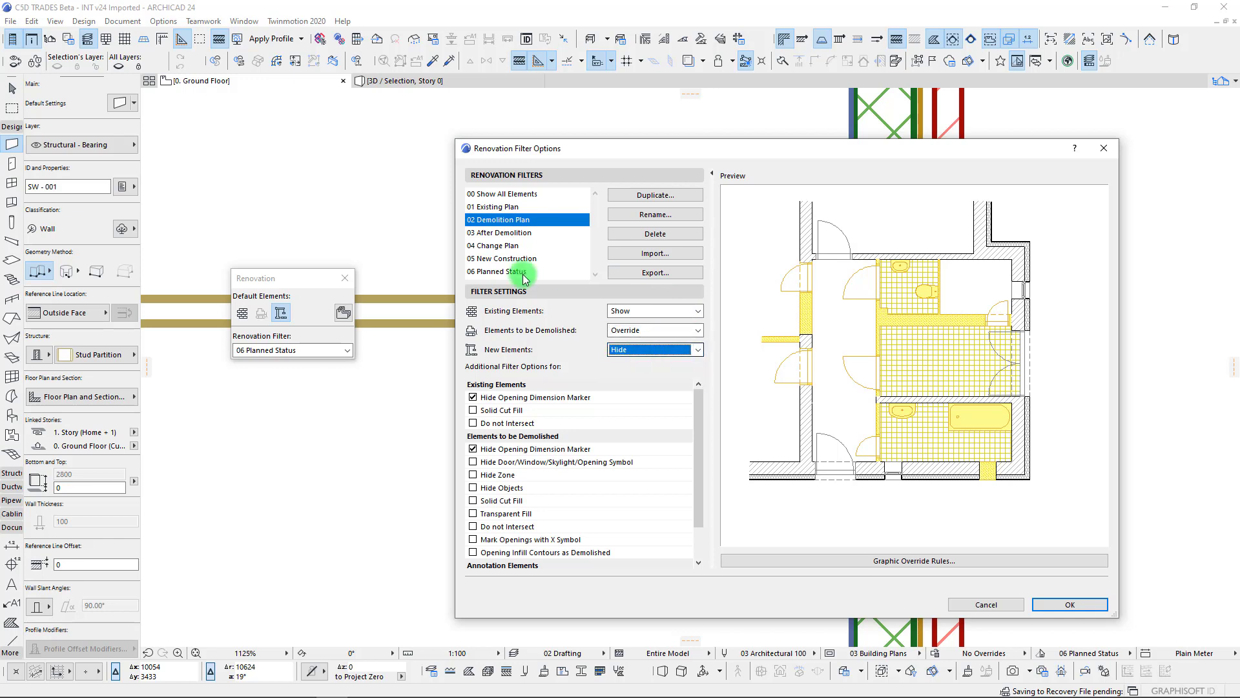
left_click(496, 234)
left_click(496, 247)
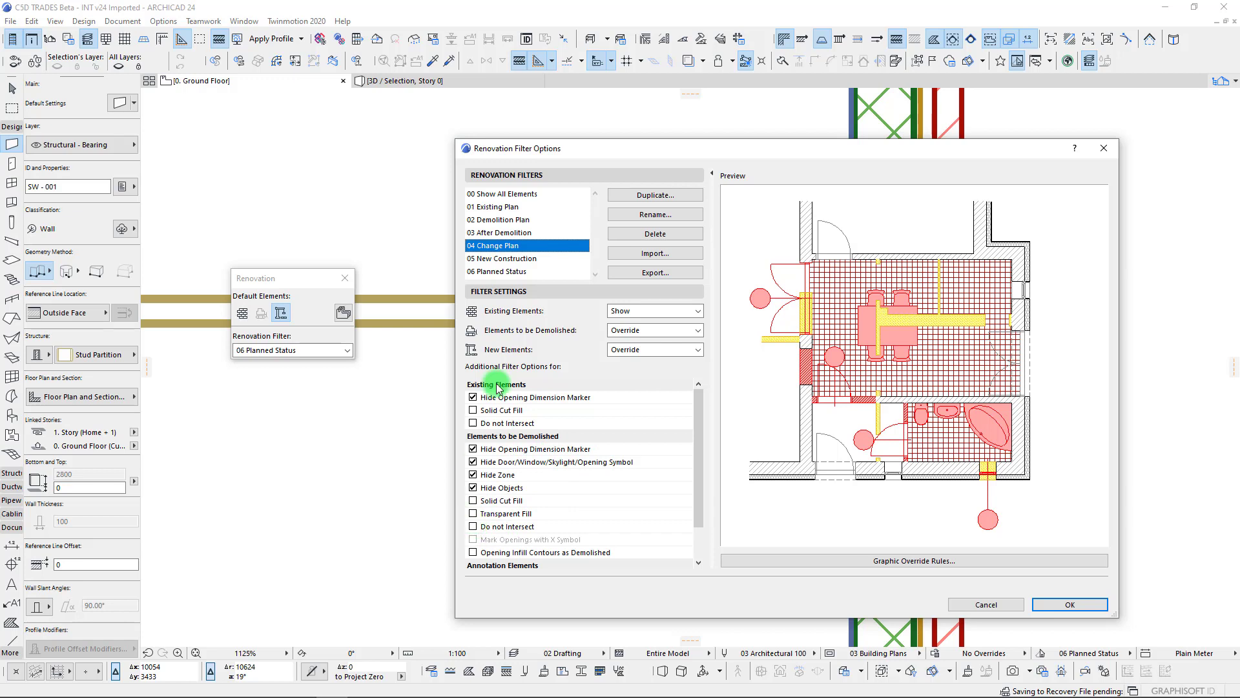
left_click(513, 259)
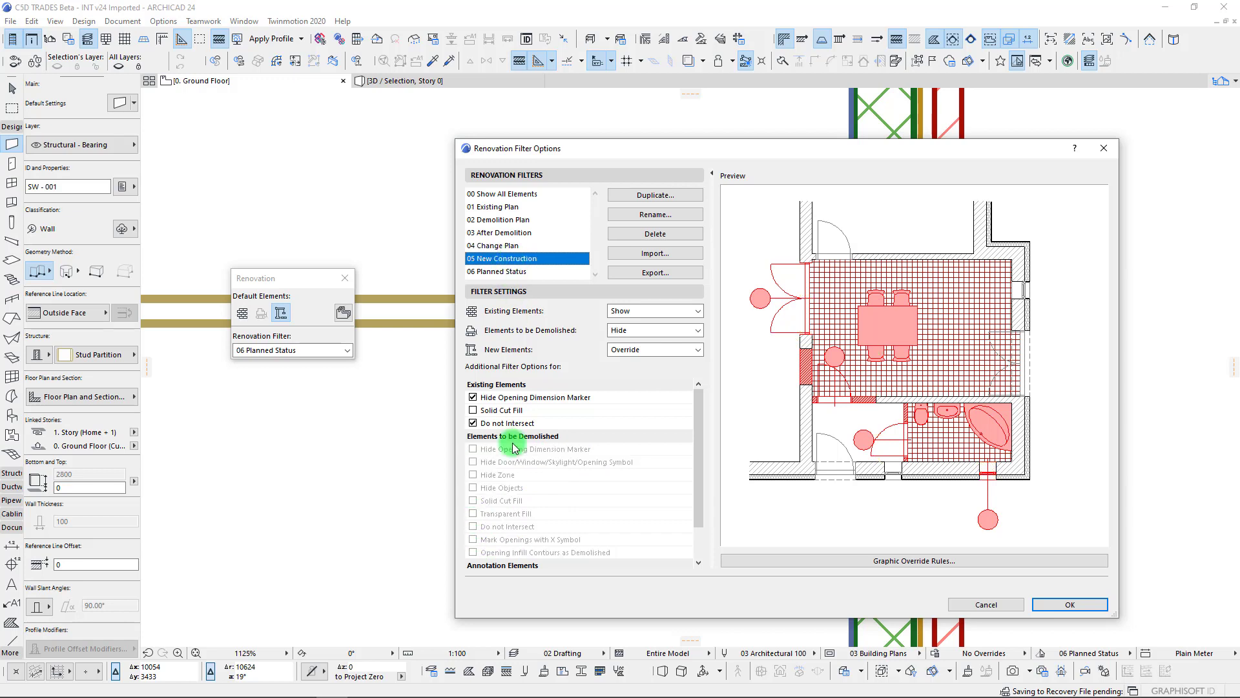
left_click(510, 246)
left_click(474, 529)
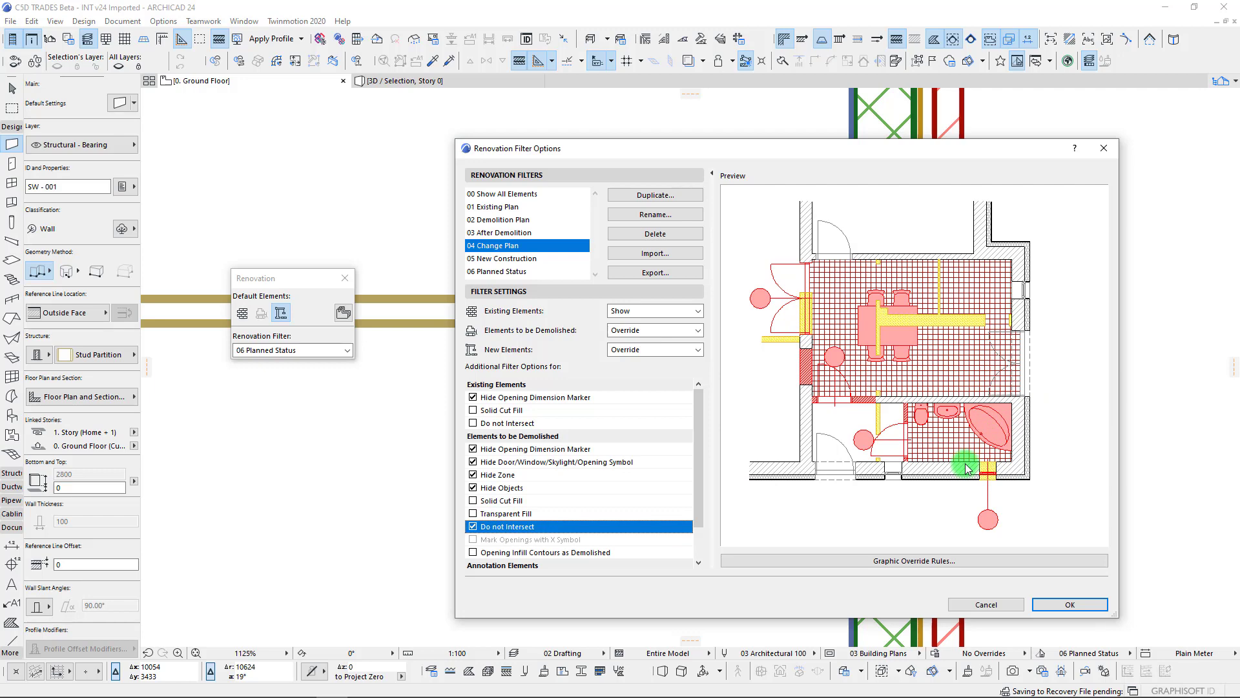
left_click_drag(927, 147, 530, 147)
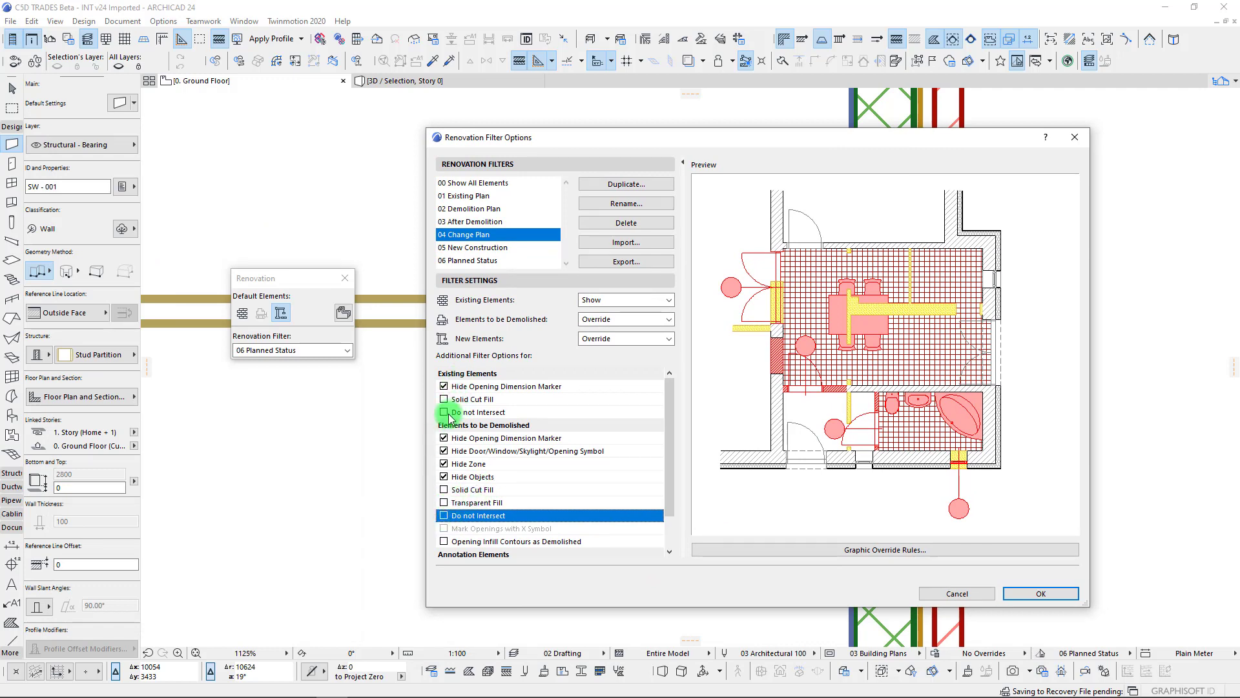
scroll(510, 535, "down", 3)
scroll(493, 534, "up", 3)
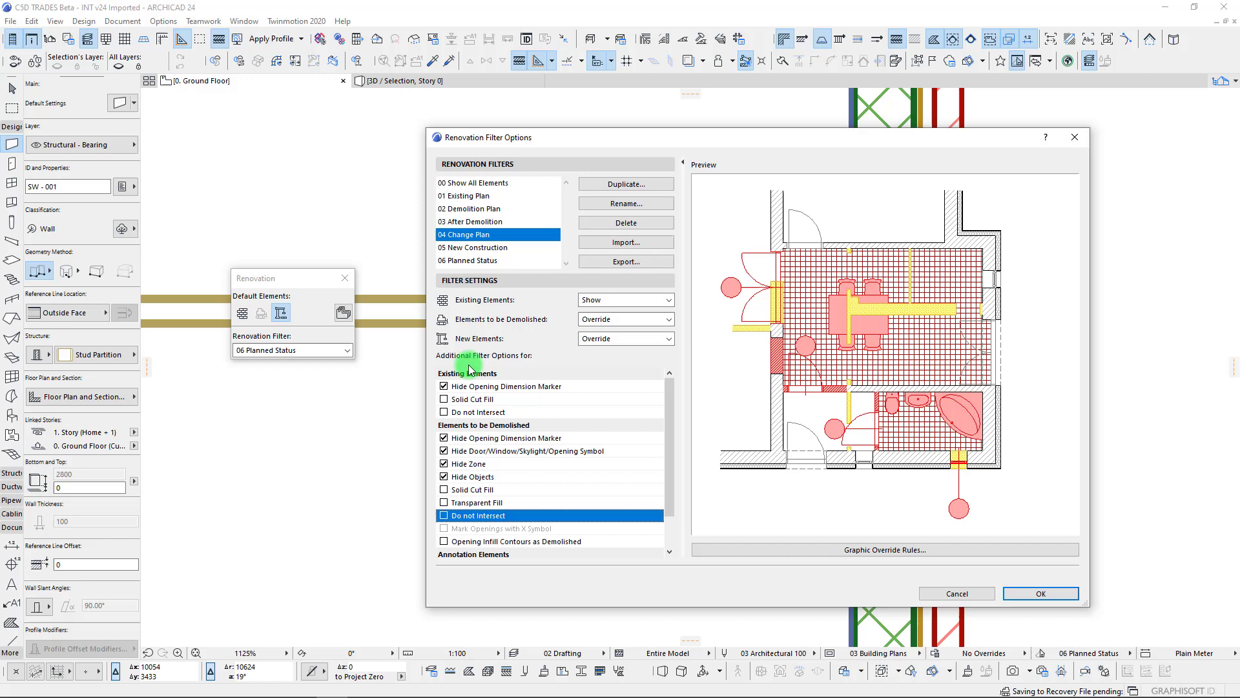
left_click(488, 250)
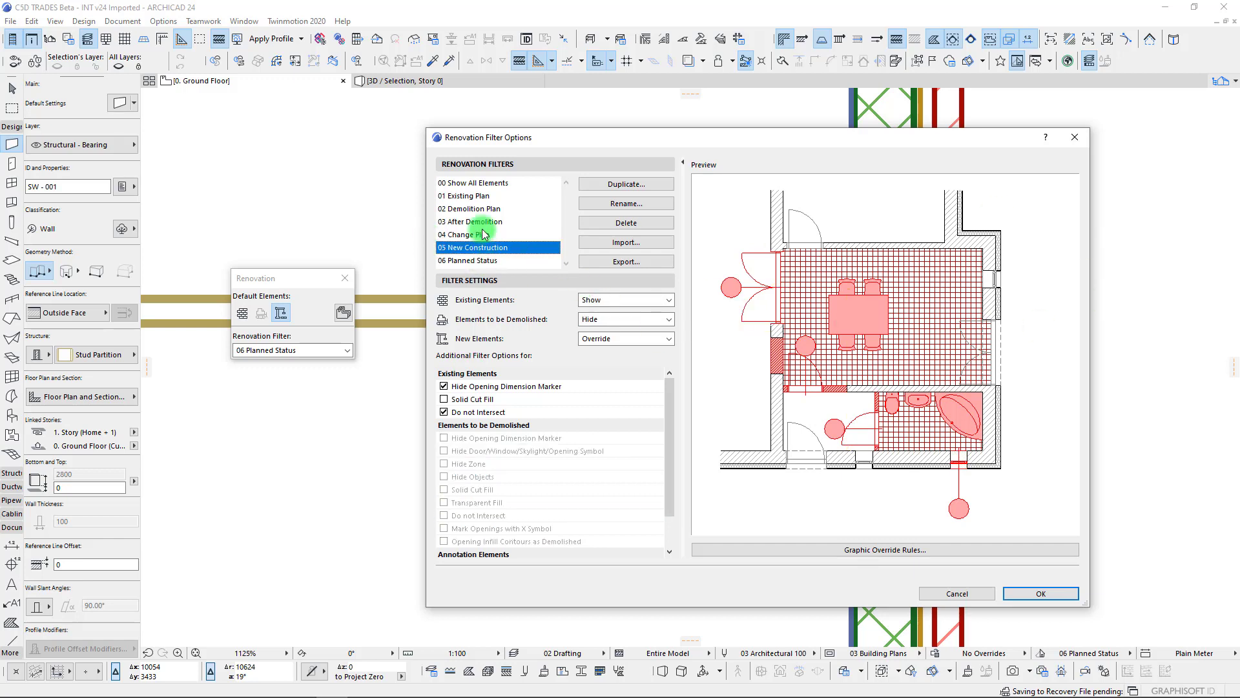
left_click(471, 262)
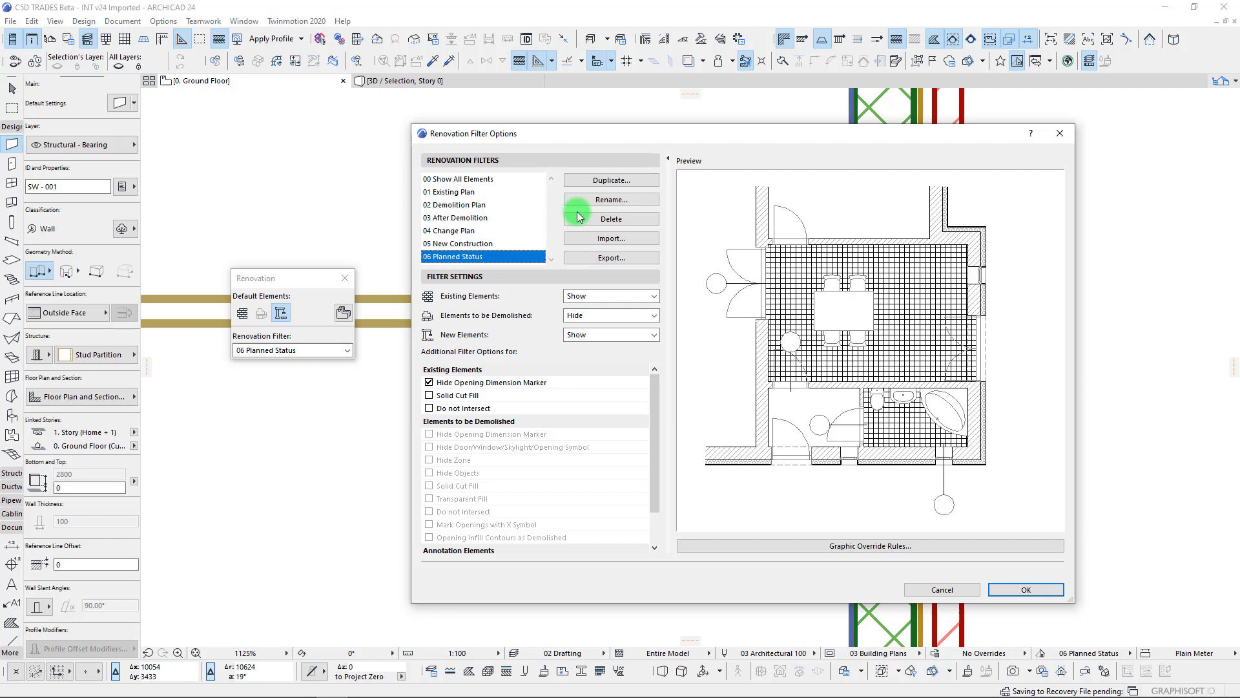
Duplicate the Planned Status filter and name the copy '07 Option 1'
left_click(585, 179)
left_click_drag(642, 240, 521, 249)
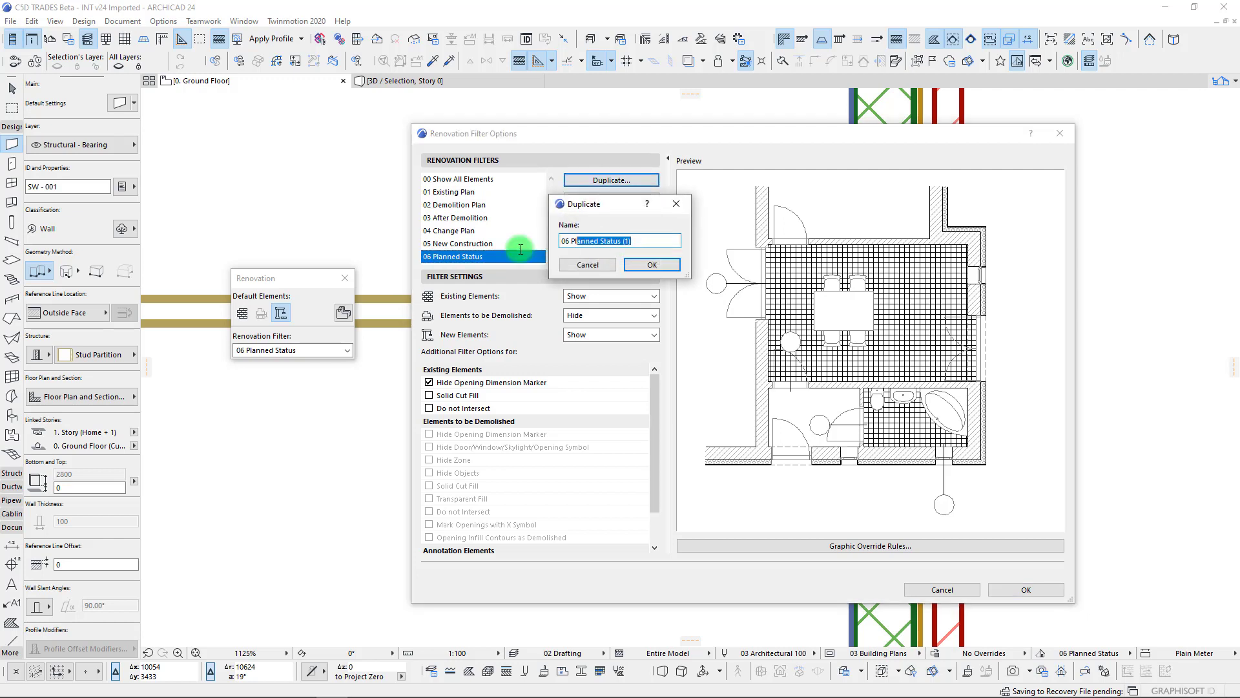
type("07 Option 1")
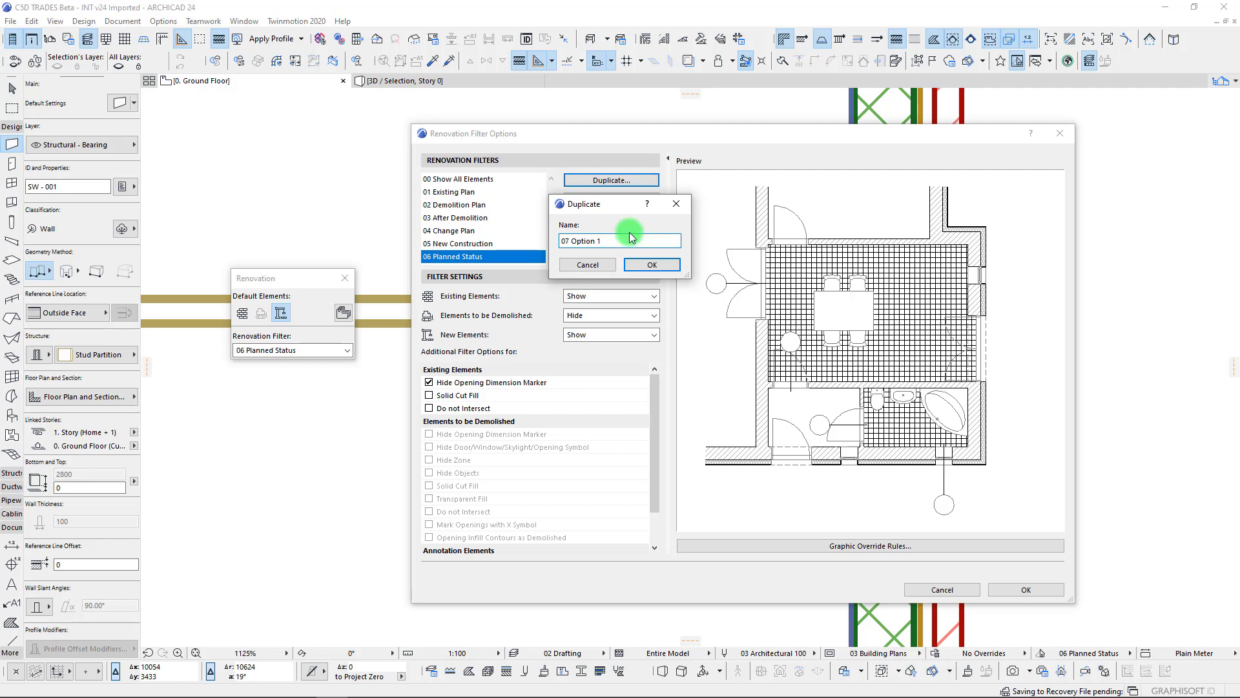
left_click(653, 266)
Add duplicates 08 Option 2 and 09 Option 3, then select 07 Option 1
left_click(612, 180)
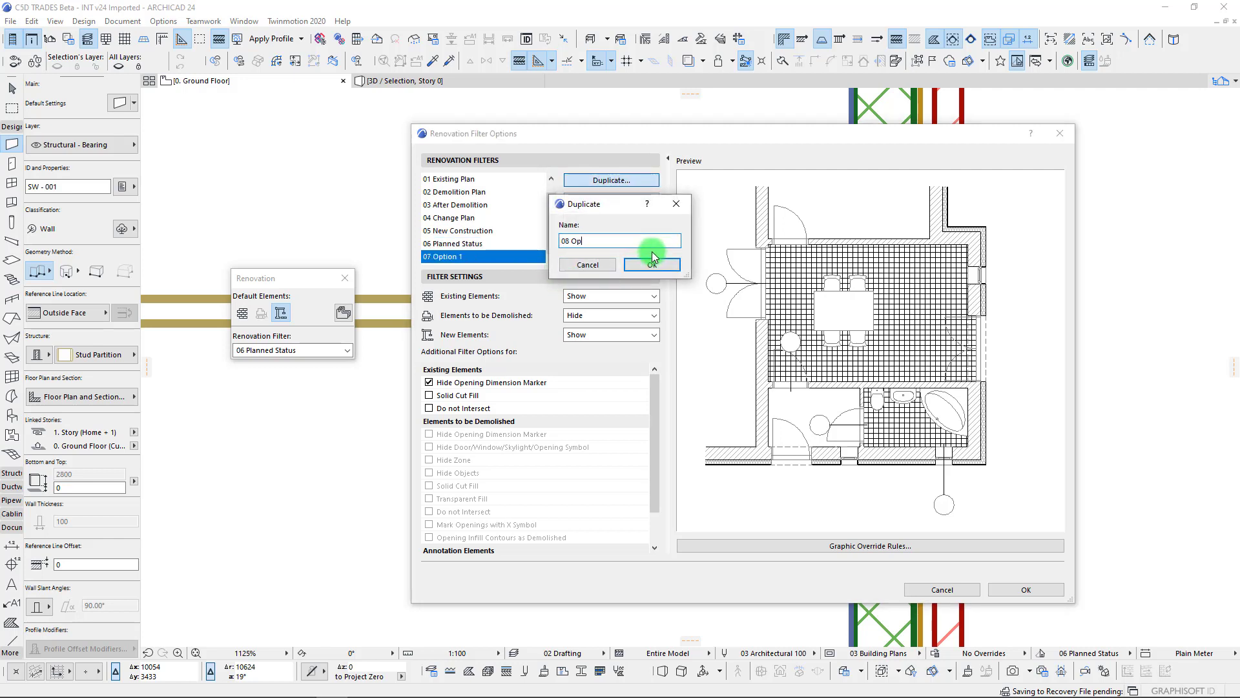
left_click(666, 258)
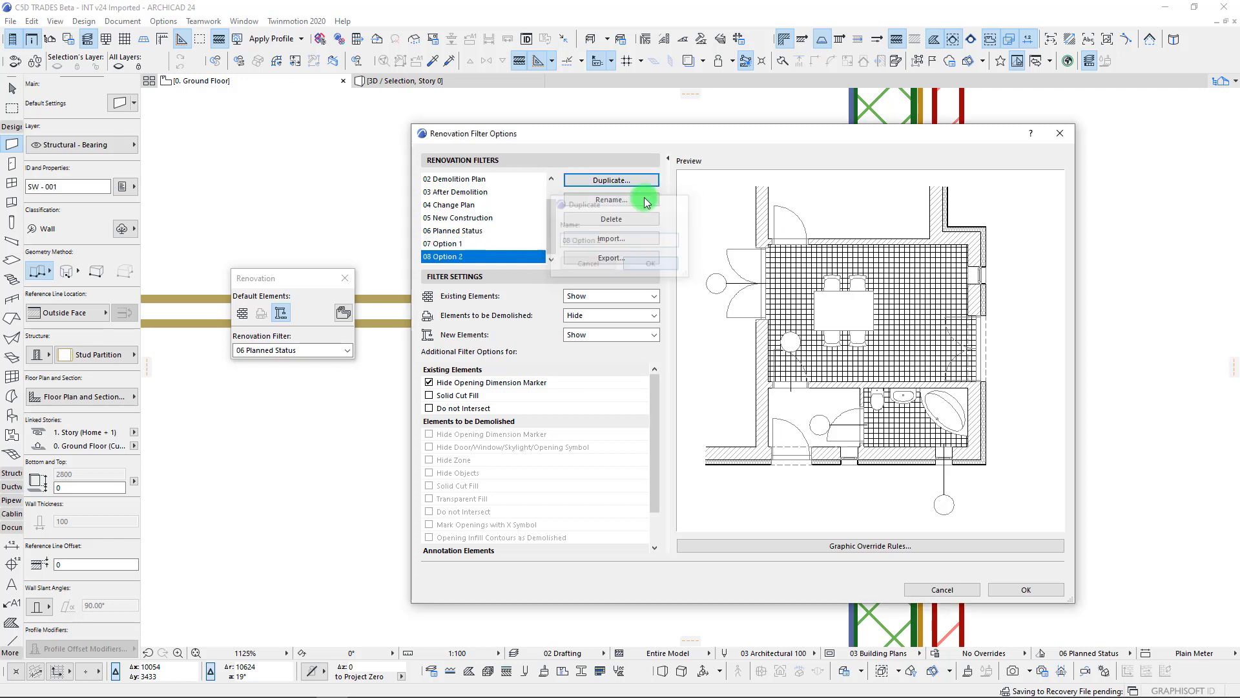
left_click(640, 179)
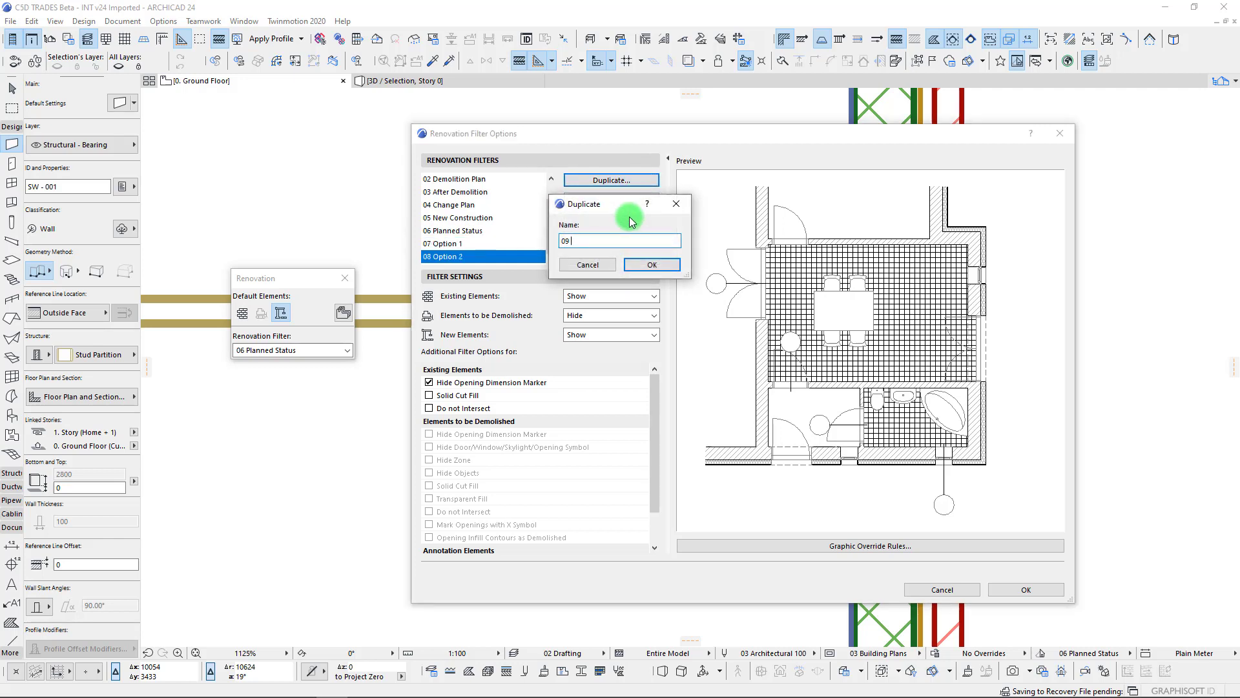
left_click(652, 265)
left_click(456, 236)
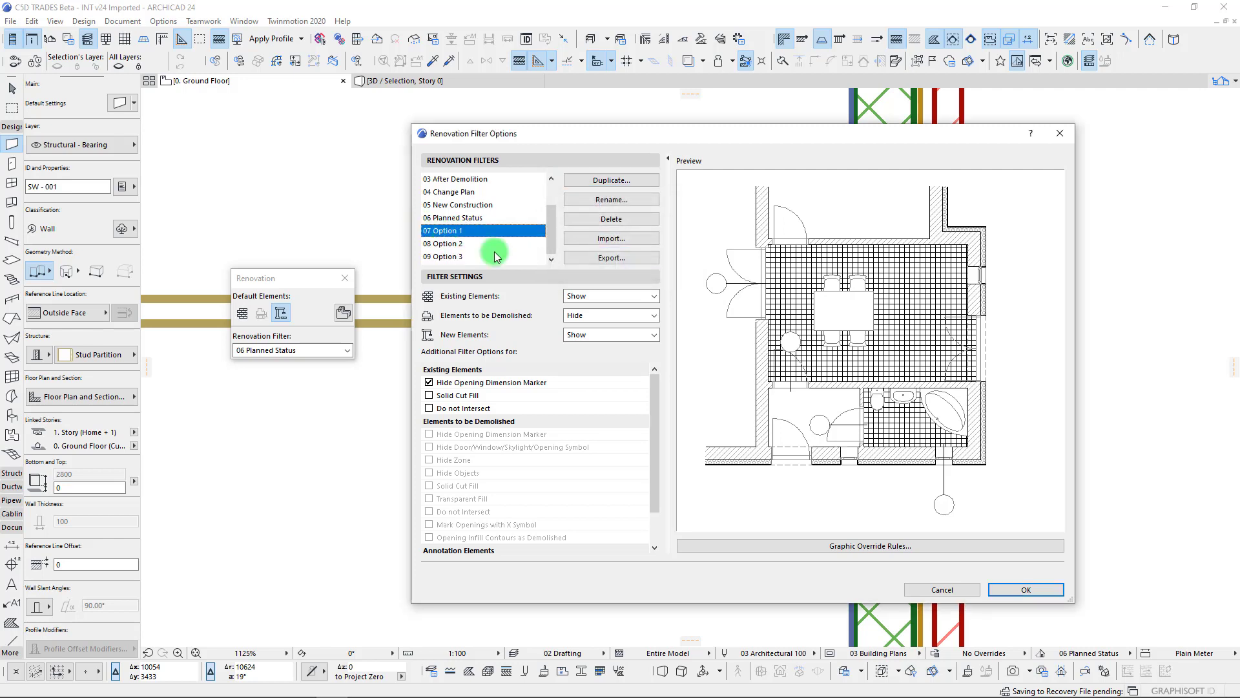
Close the filter options and switch the plan to 06 Planned Status, then 05 New Construction
left_click(1026, 589)
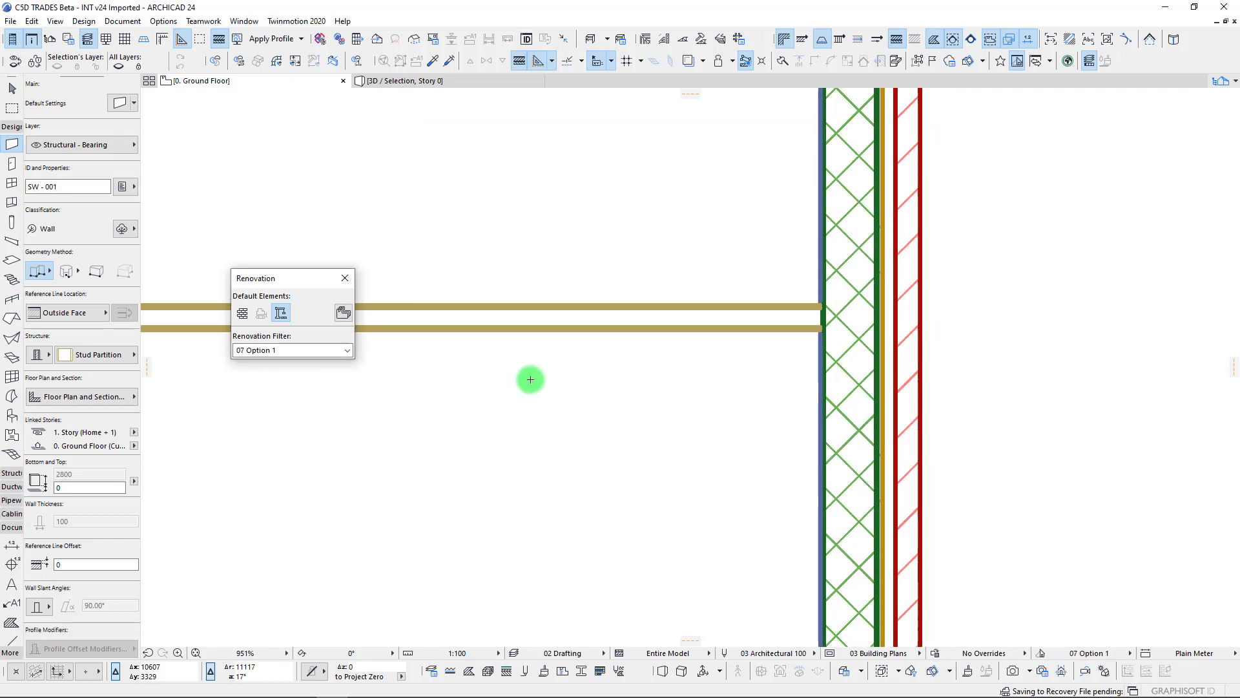
scroll(525, 381, "down", 10)
scroll(785, 339, "up", 3)
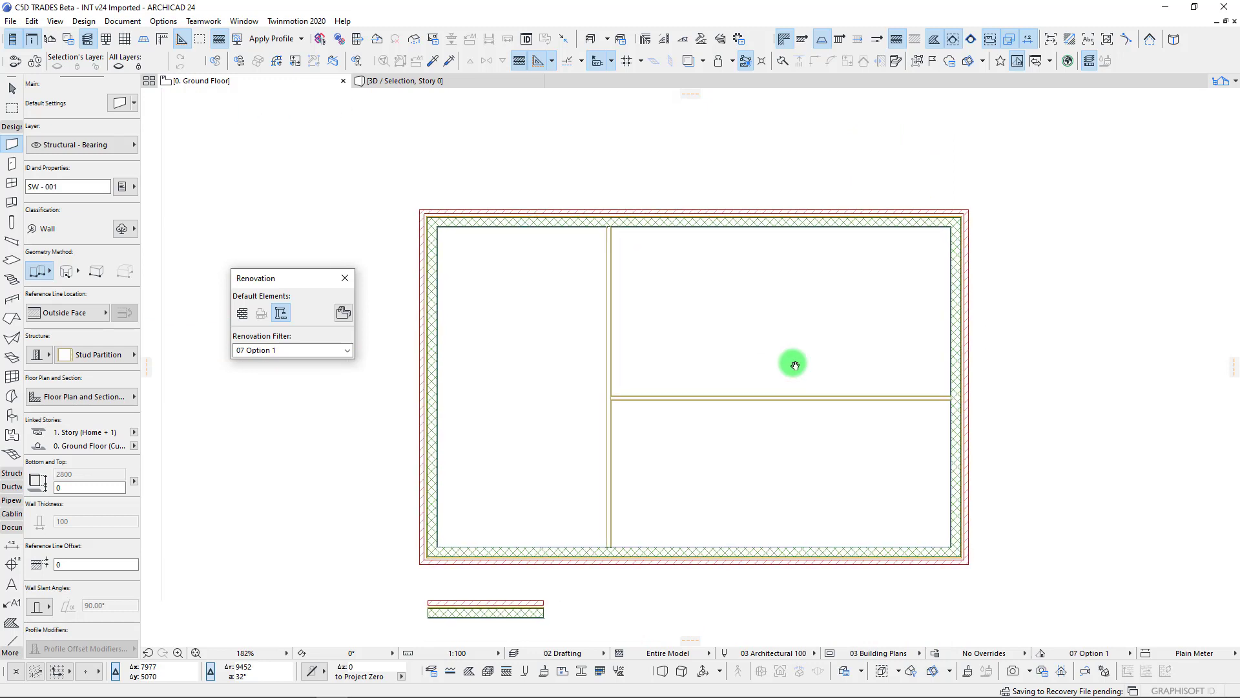
left_click(285, 353)
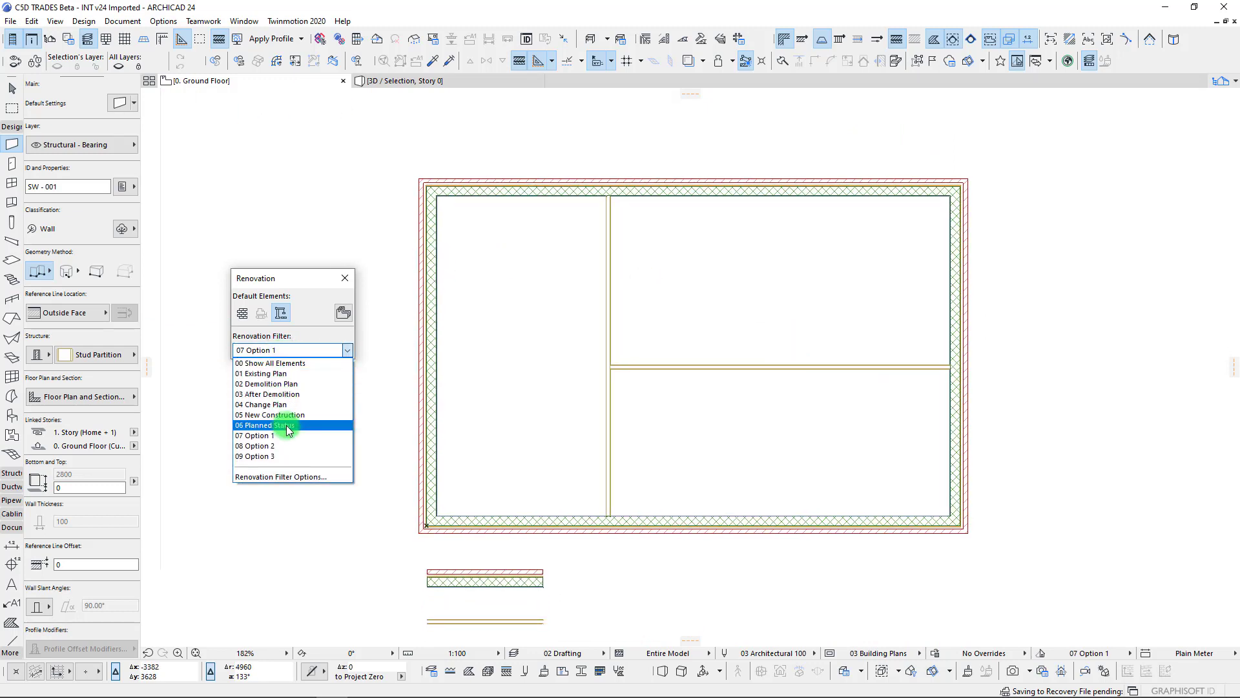
left_click(285, 425)
left_click(292, 351)
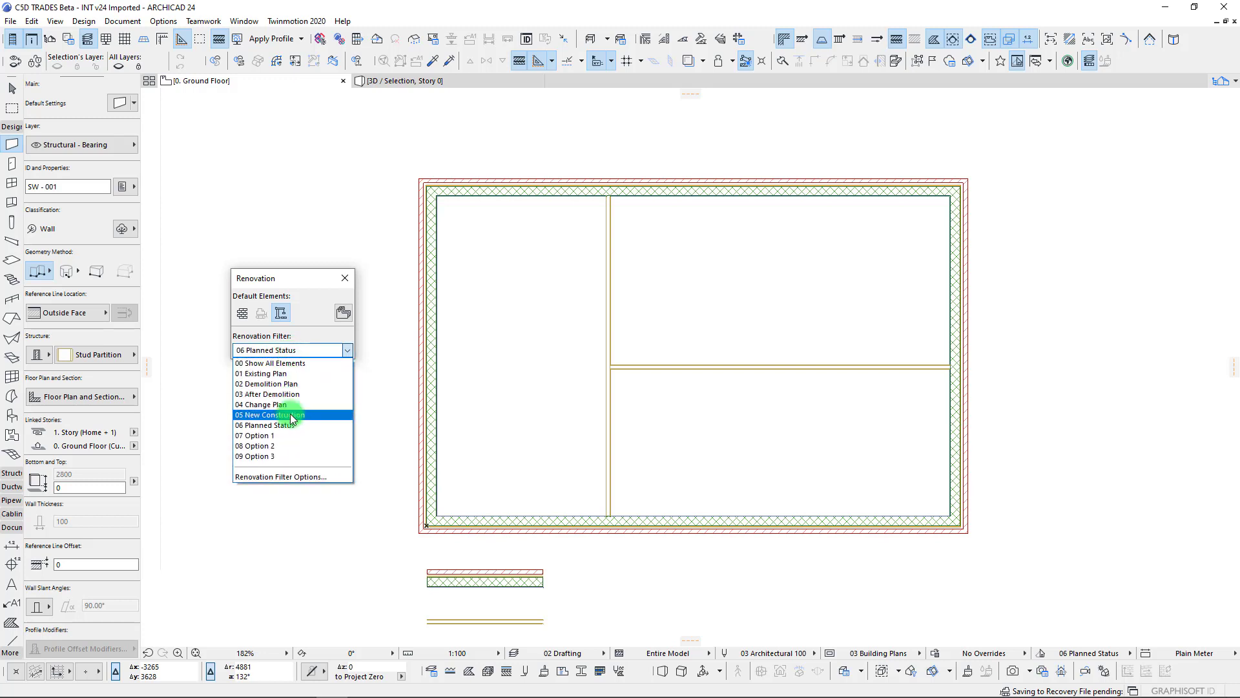
left_click(292, 415)
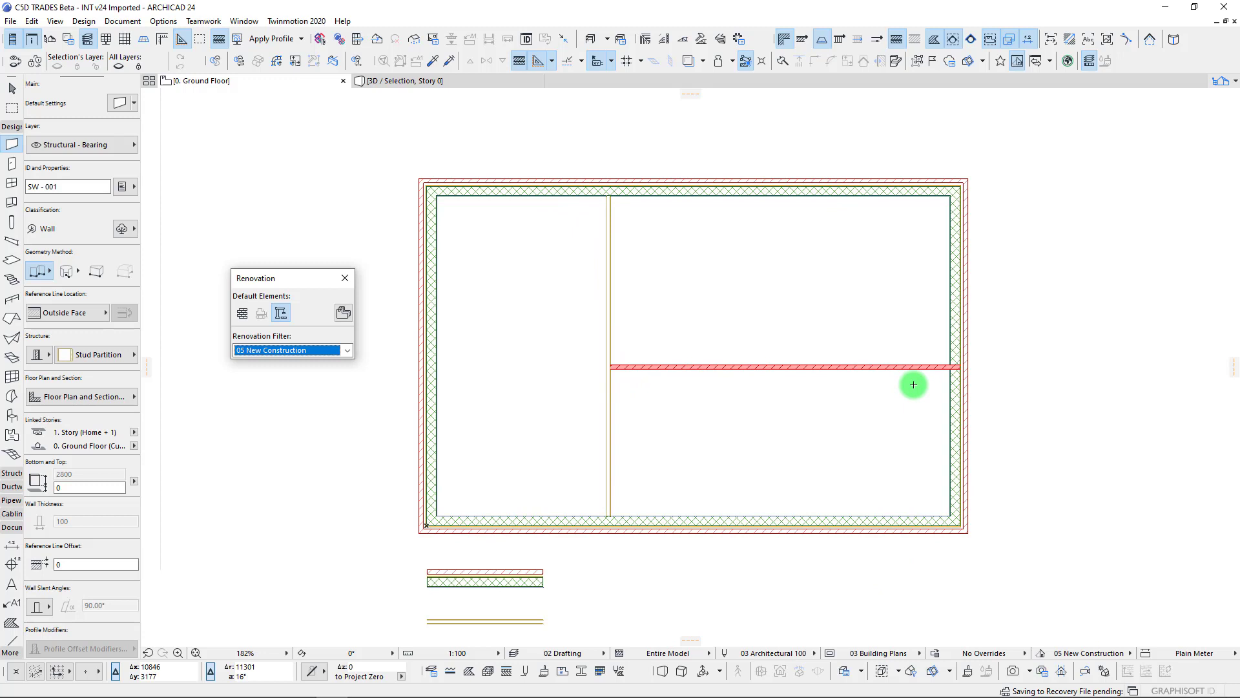
Mark the vertical and horizontal interior walls as demolished
left_click(609, 318)
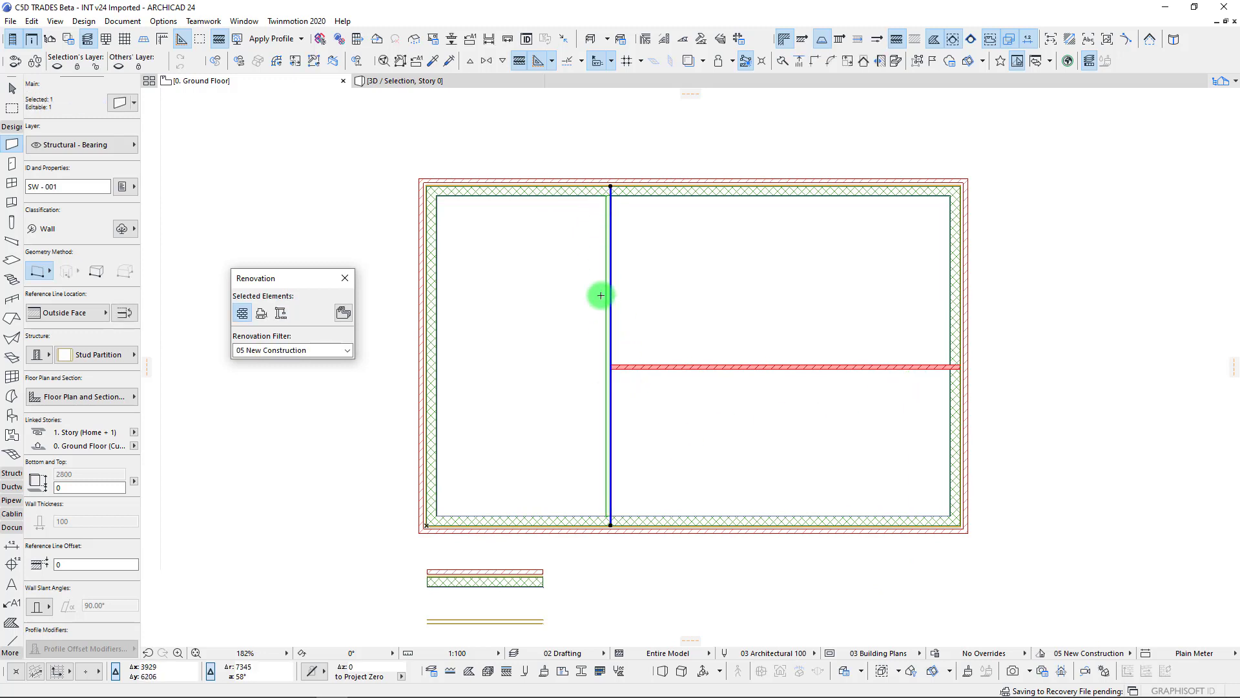
left_click(261, 313)
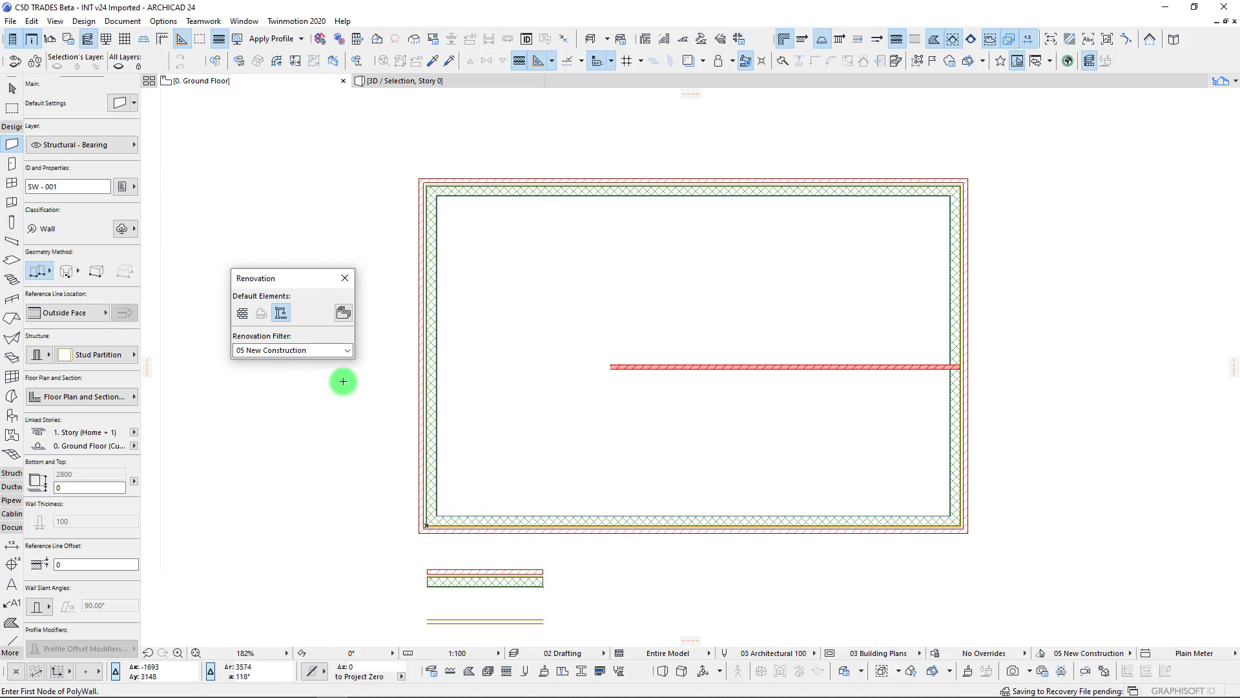
left_click(320, 352)
left_click(301, 413)
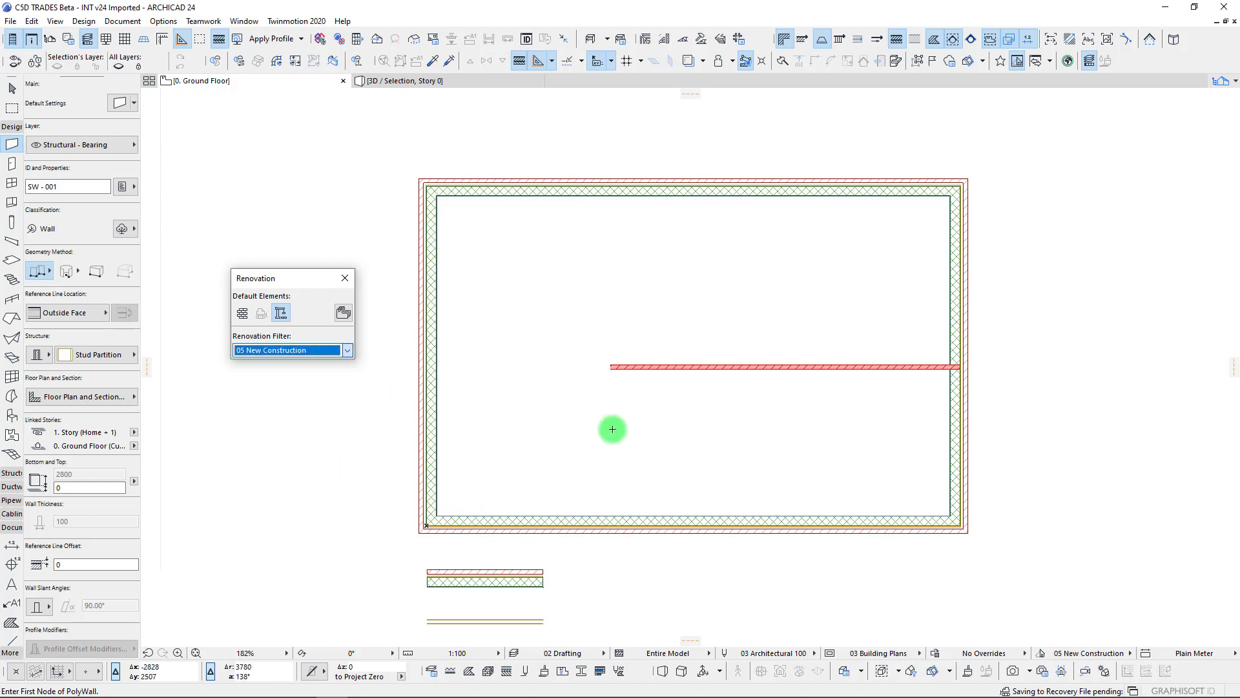
left_click(664, 368)
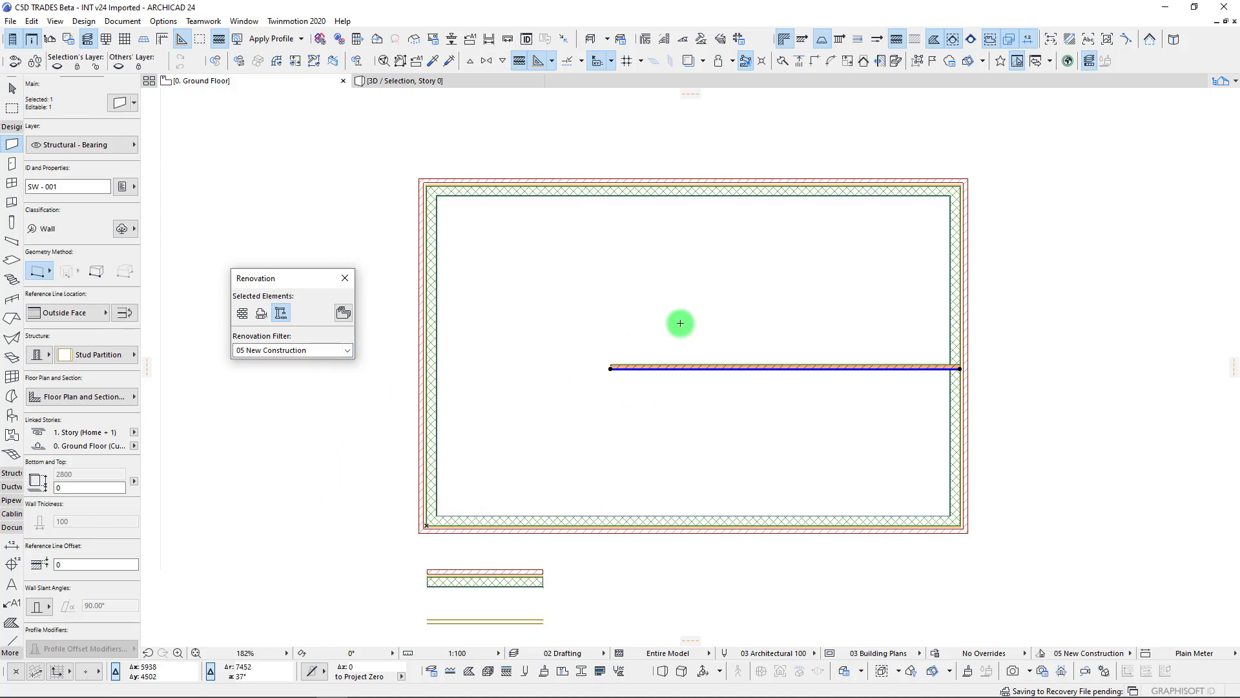
left_click(261, 313)
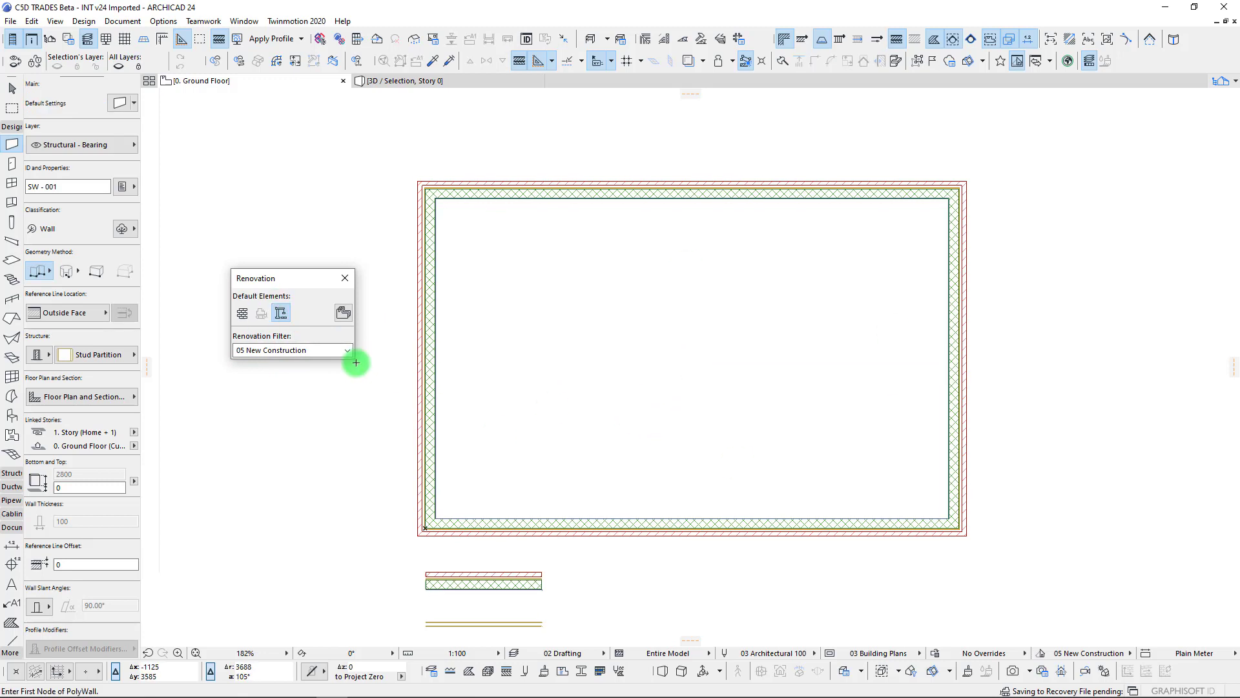
Switch the plan to the 02 Demolition Plan filter to see the demolished walls
left_click(322, 350)
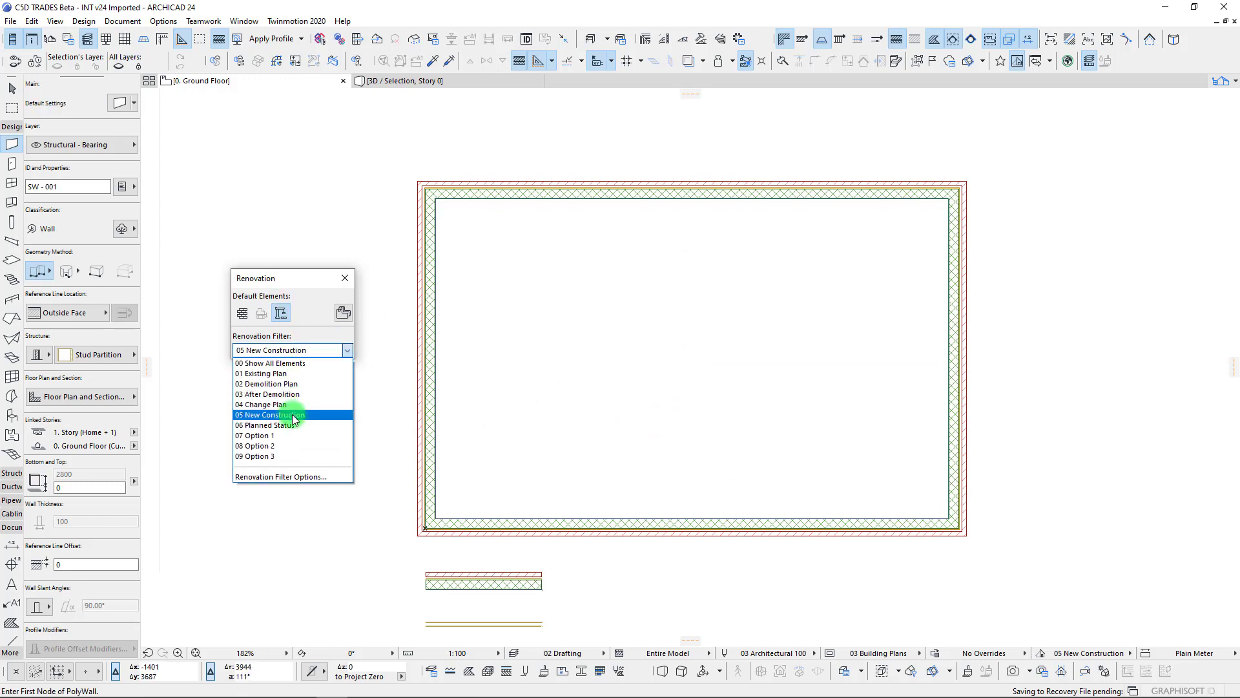
left_click(284, 384)
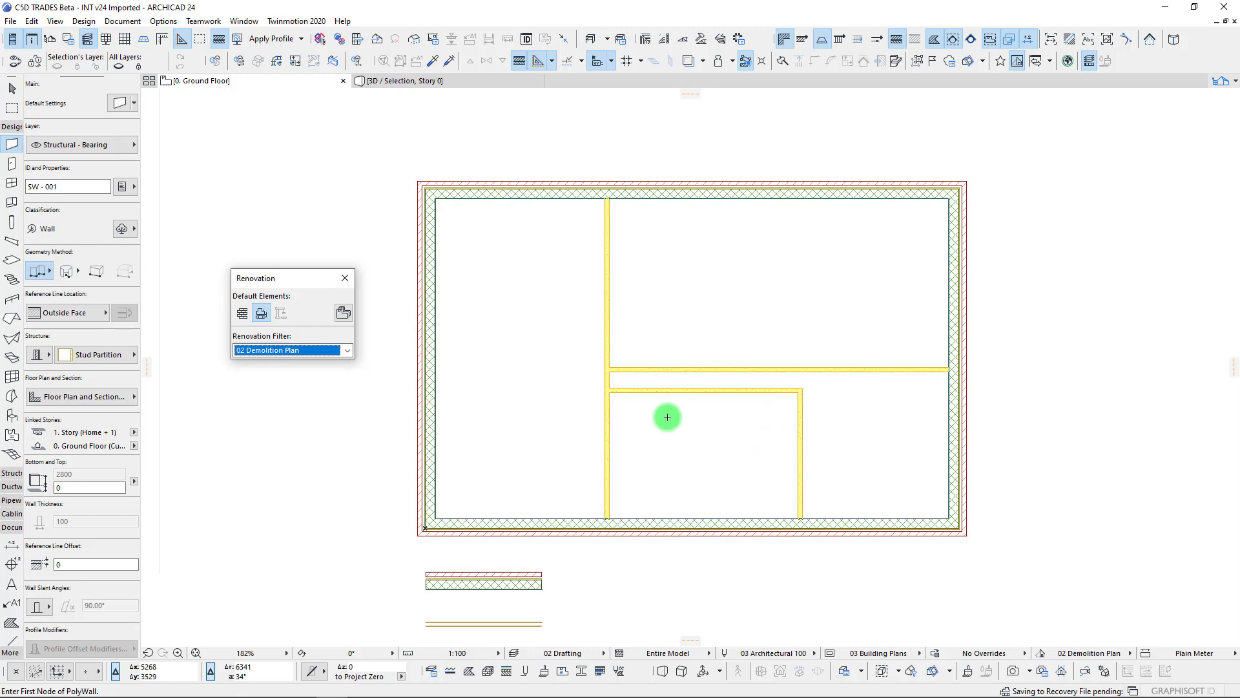
scroll(659, 371, "down", 2)
scroll(619, 373, "up", 2)
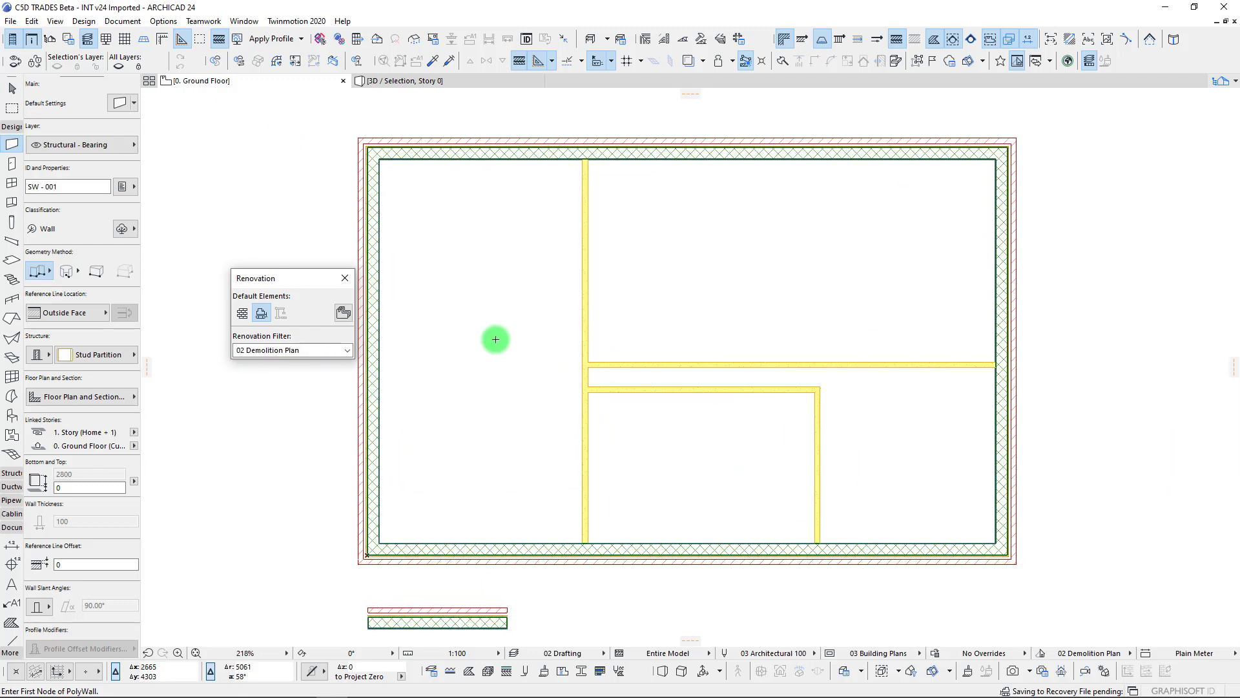
left_click(284, 349)
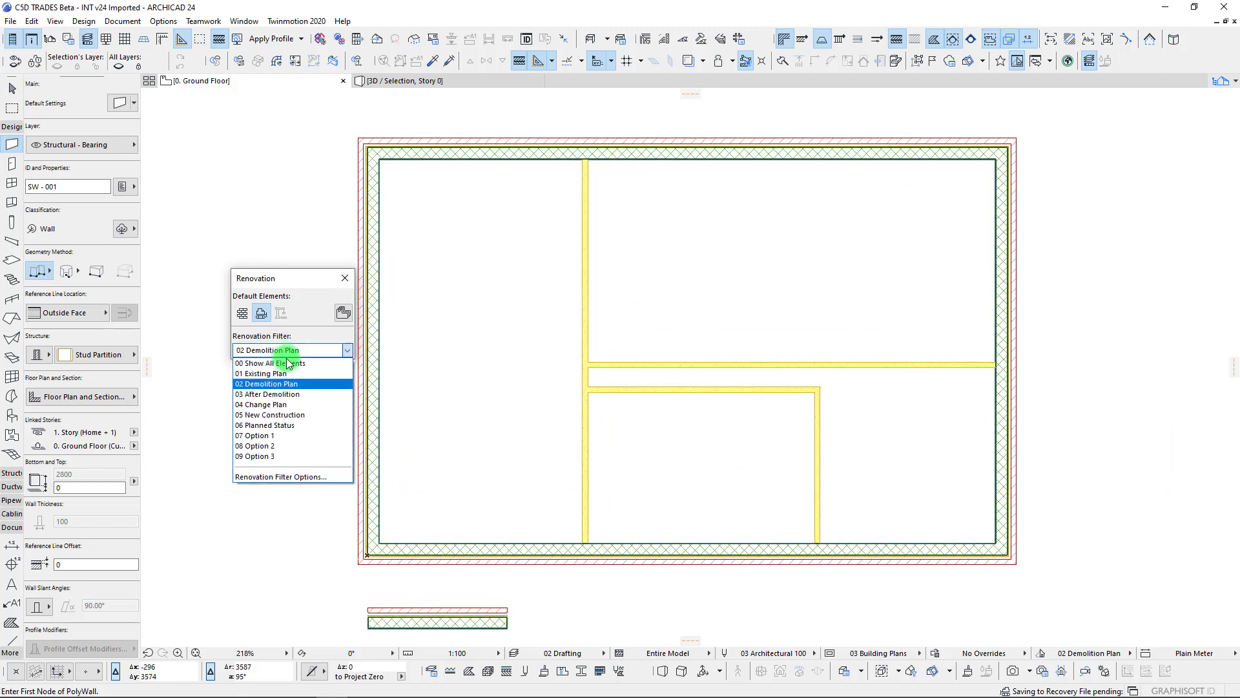
Apply the 07 Option 1 filter and make new walls default to New status
left_click(296, 435)
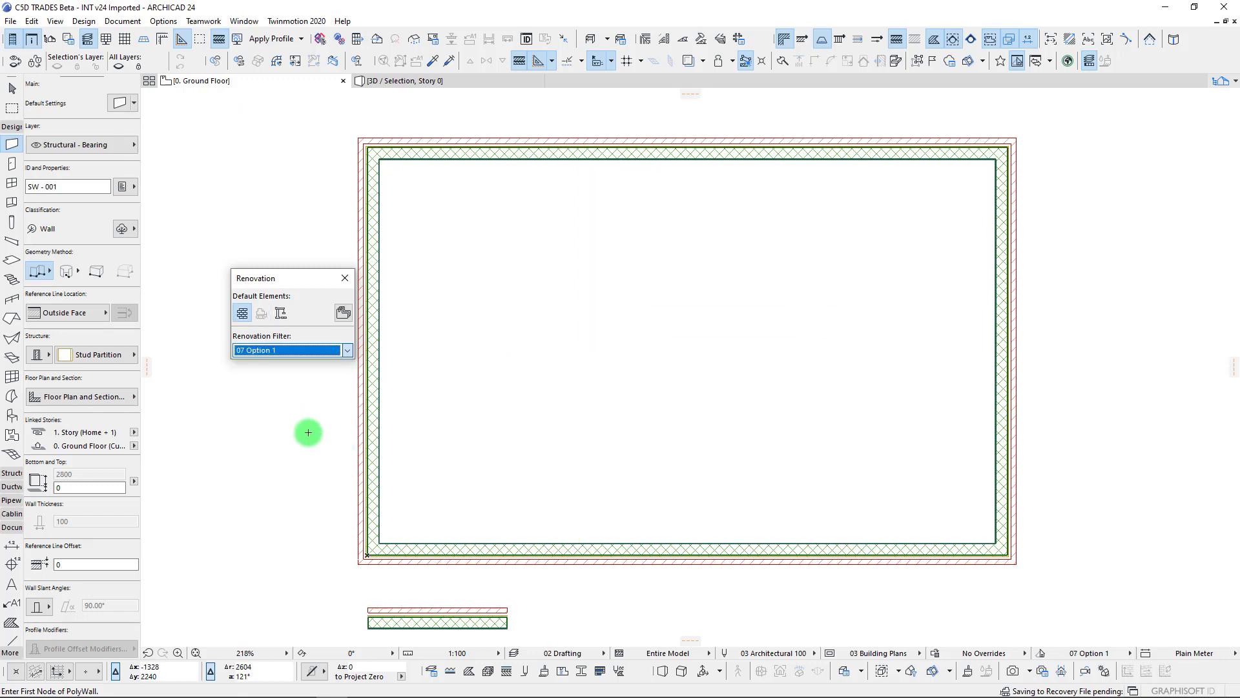
scroll(529, 233, "down", 1)
scroll(529, 233, "down", 1)
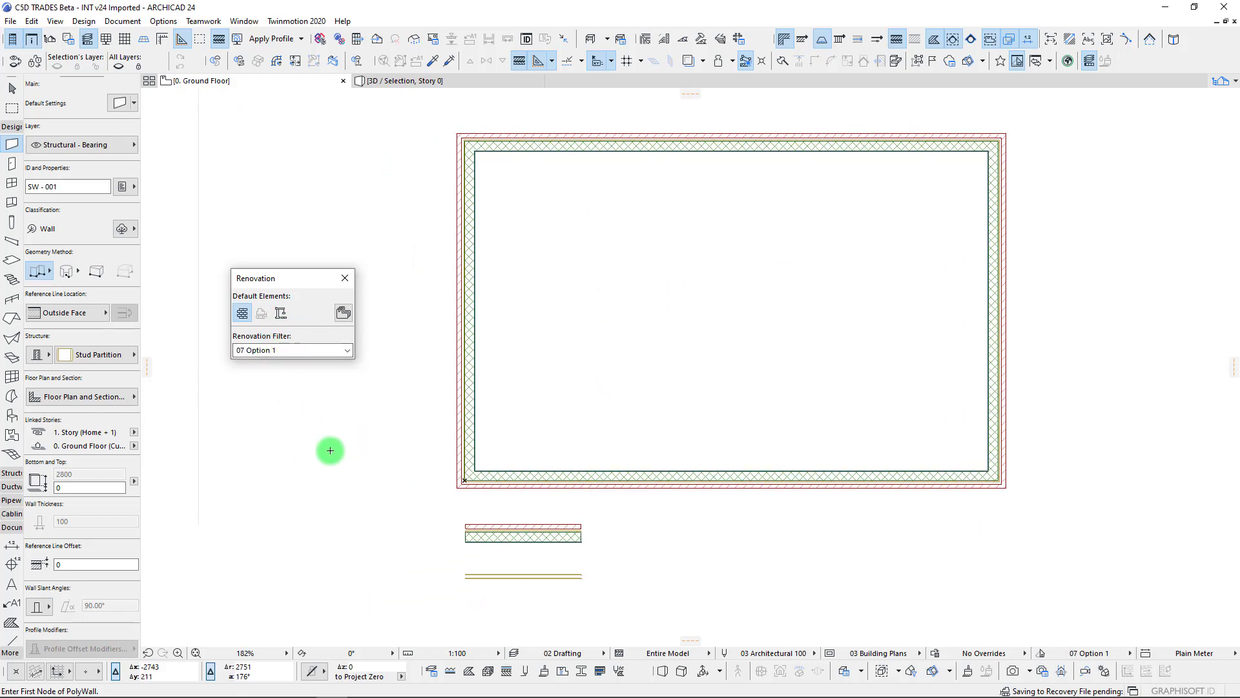
left_click(281, 317)
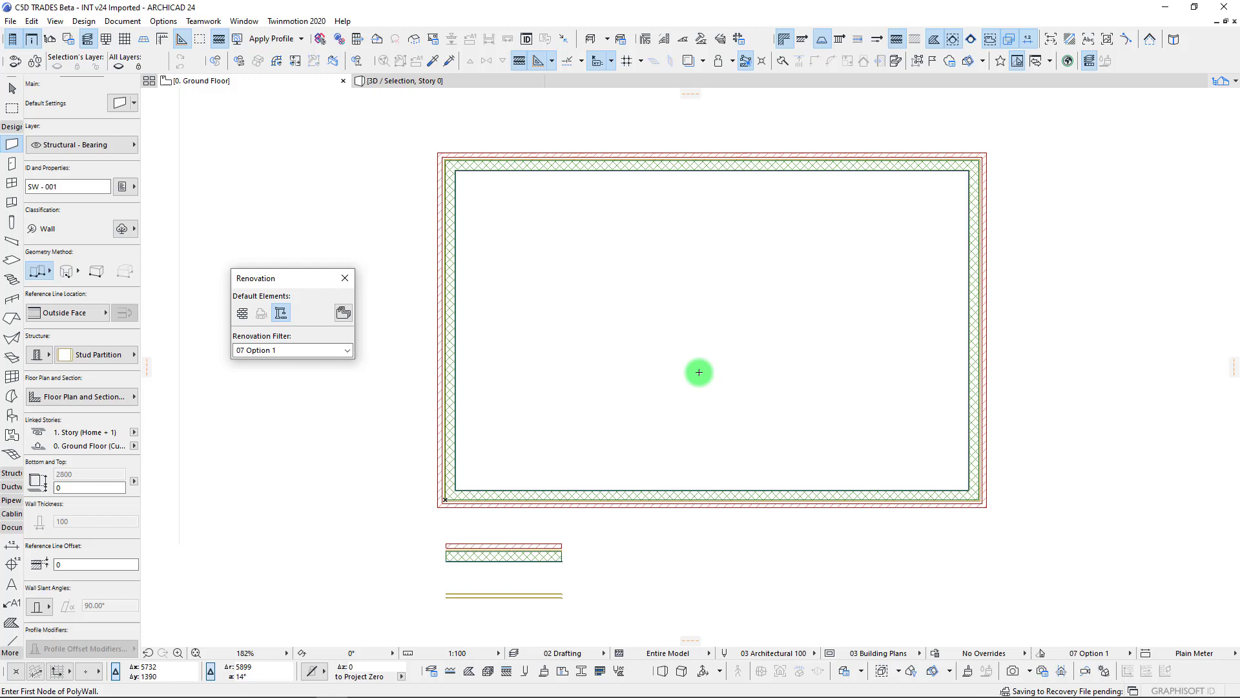
Draw a chained wall shaped like a numeral 1 with diagonal tip, stem and short base
left_click(672, 239)
left_click(738, 213)
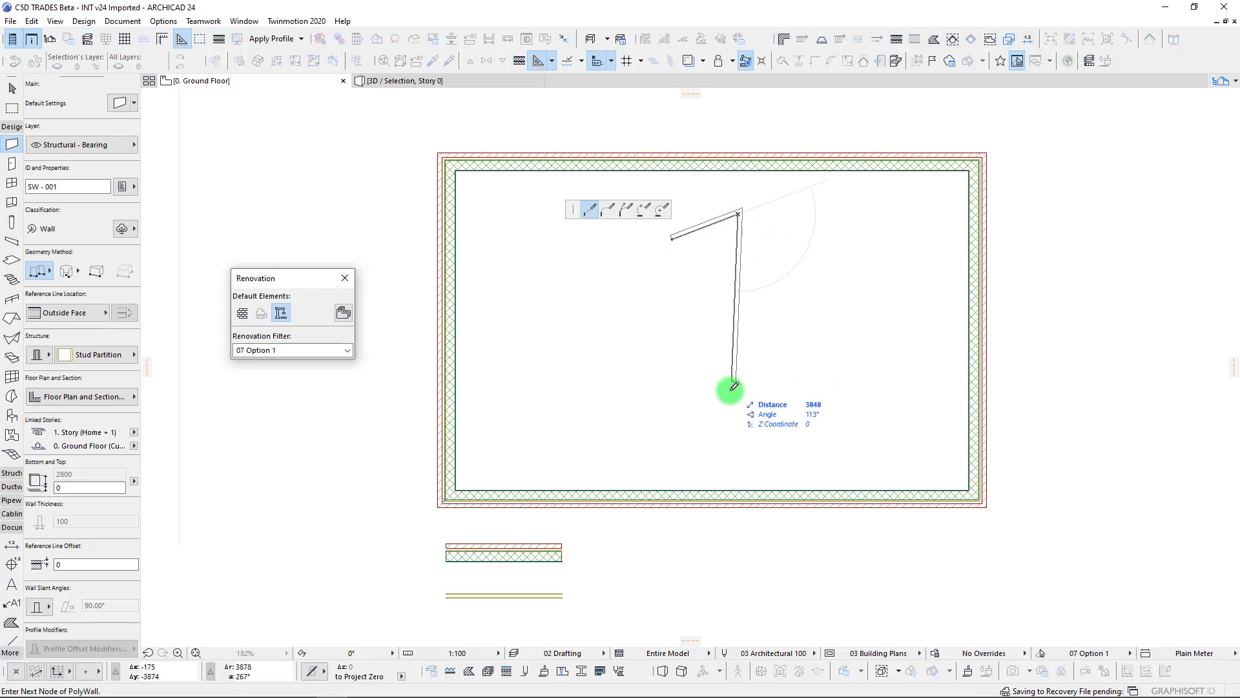
left_click(738, 427)
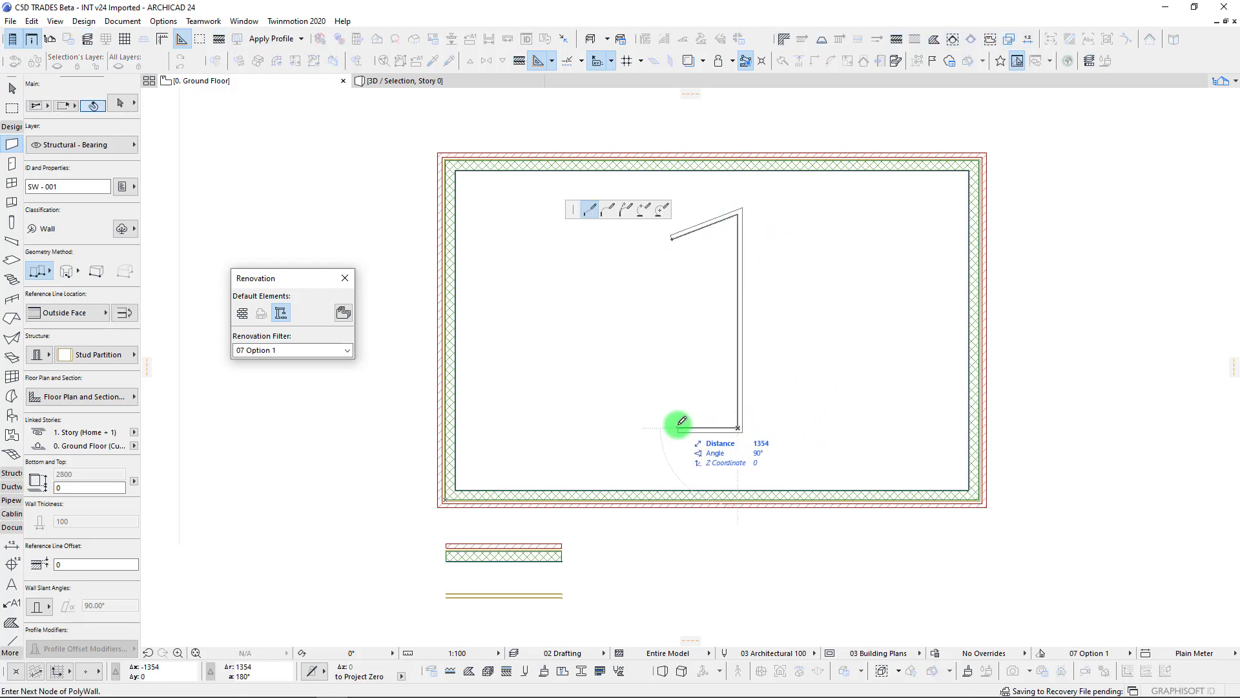
double_click(678, 428)
Stretch the 1's base wall right past the stem and marquee-select all three walls
left_click(740, 428)
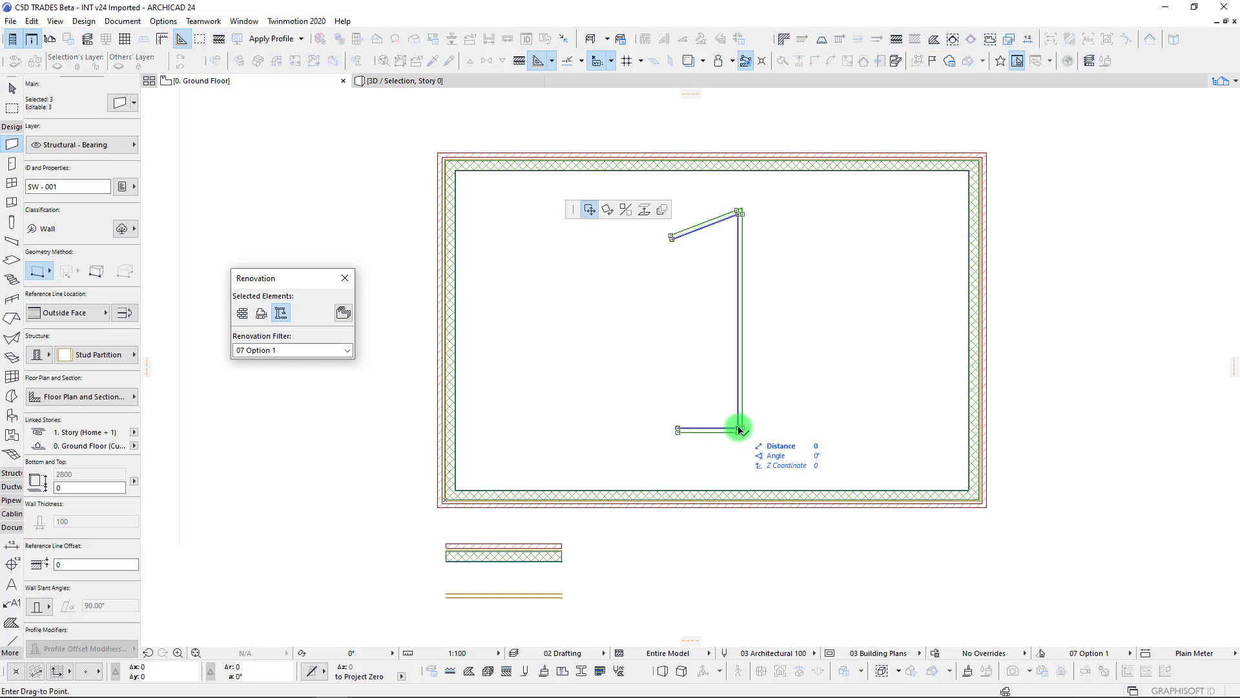
left_click(739, 430)
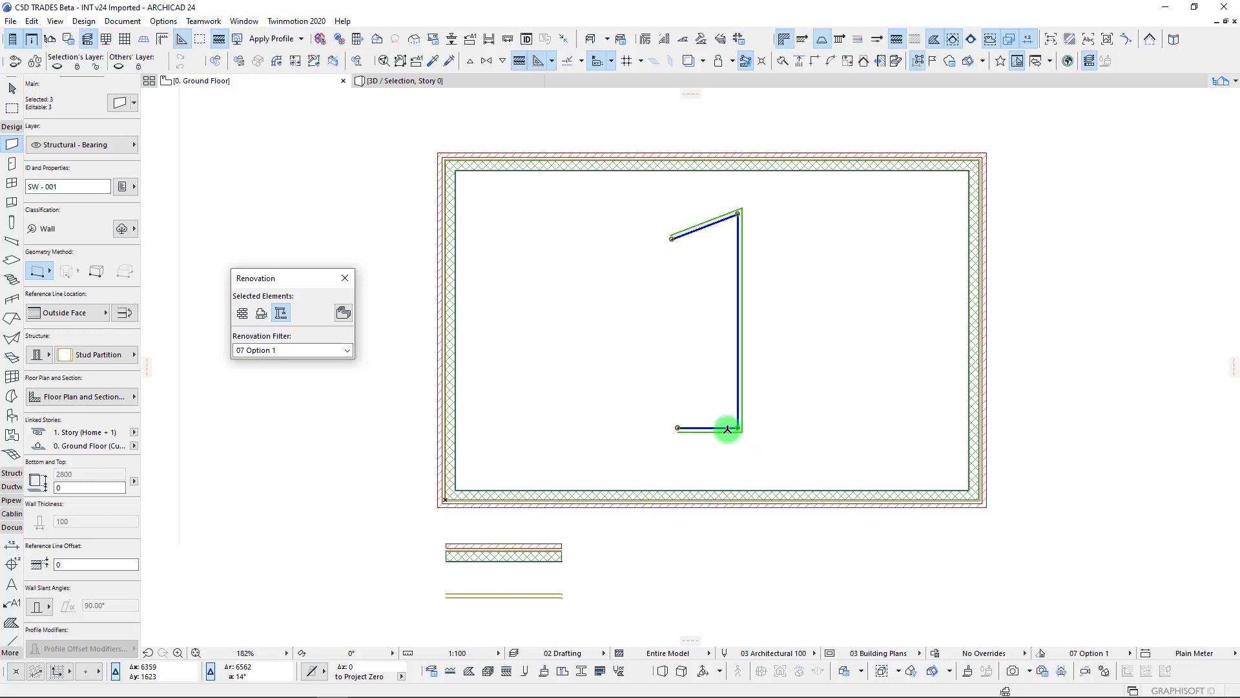
left_click(727, 429)
left_click(734, 428)
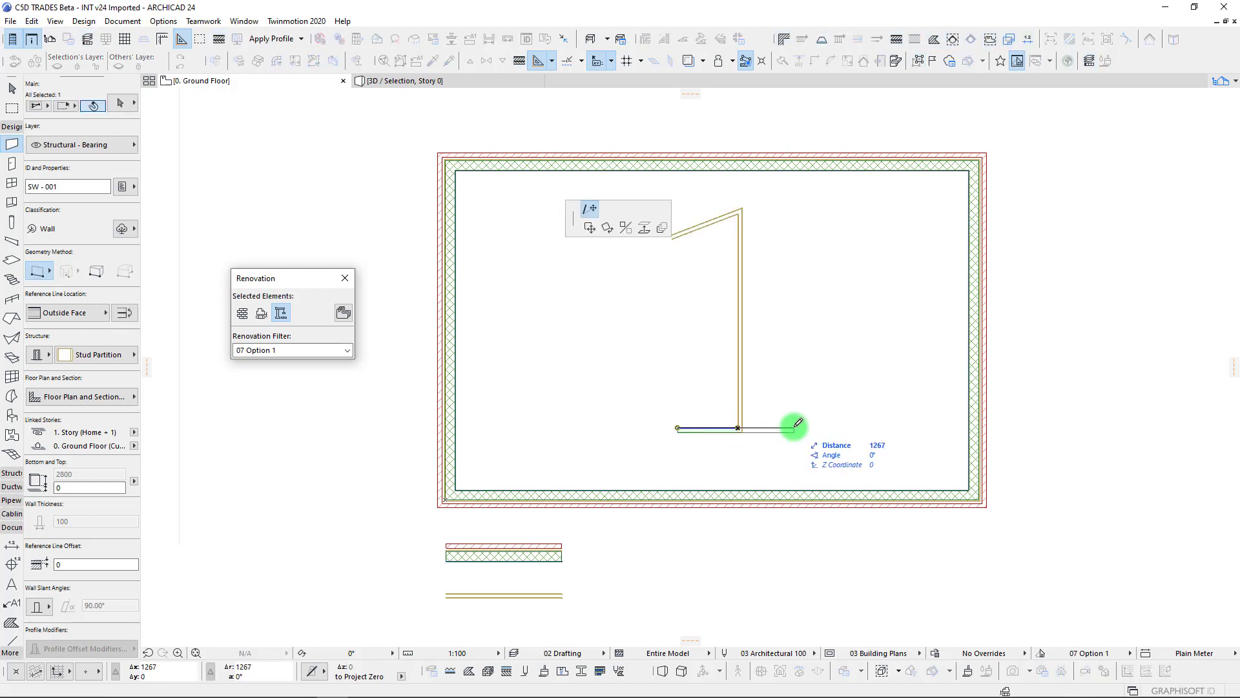
left_click(794, 428)
key("Escape")
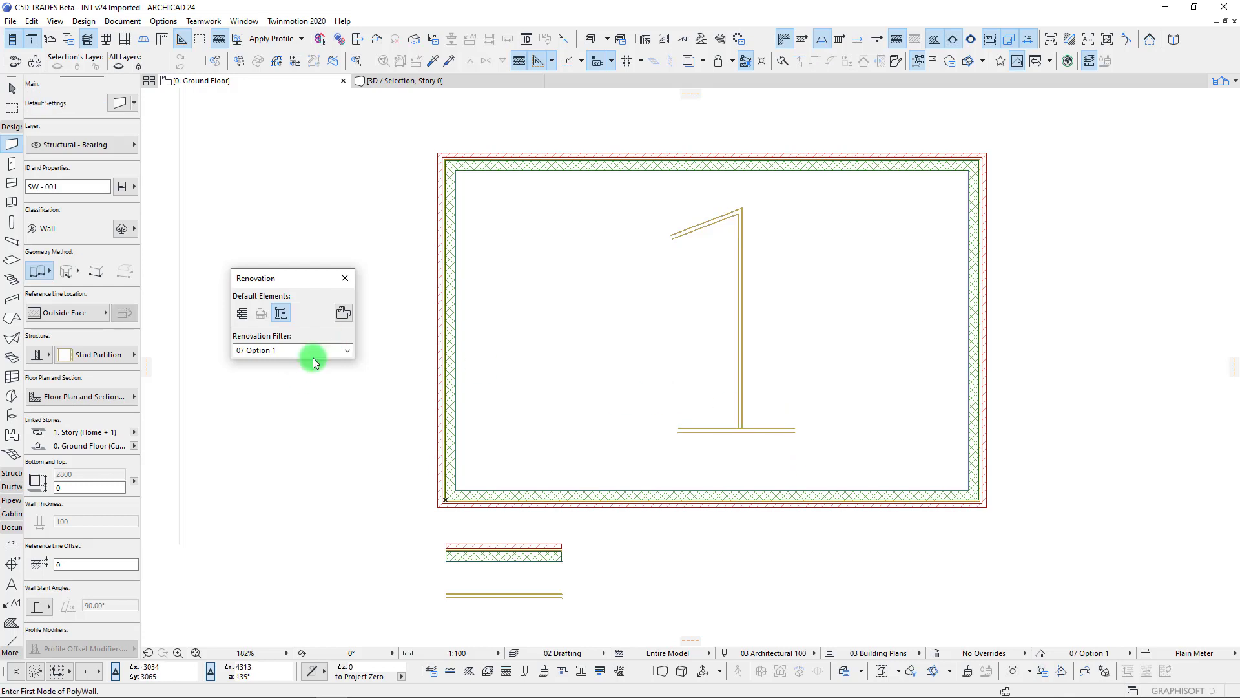
left_click_drag(618, 189, 853, 450, "shift")
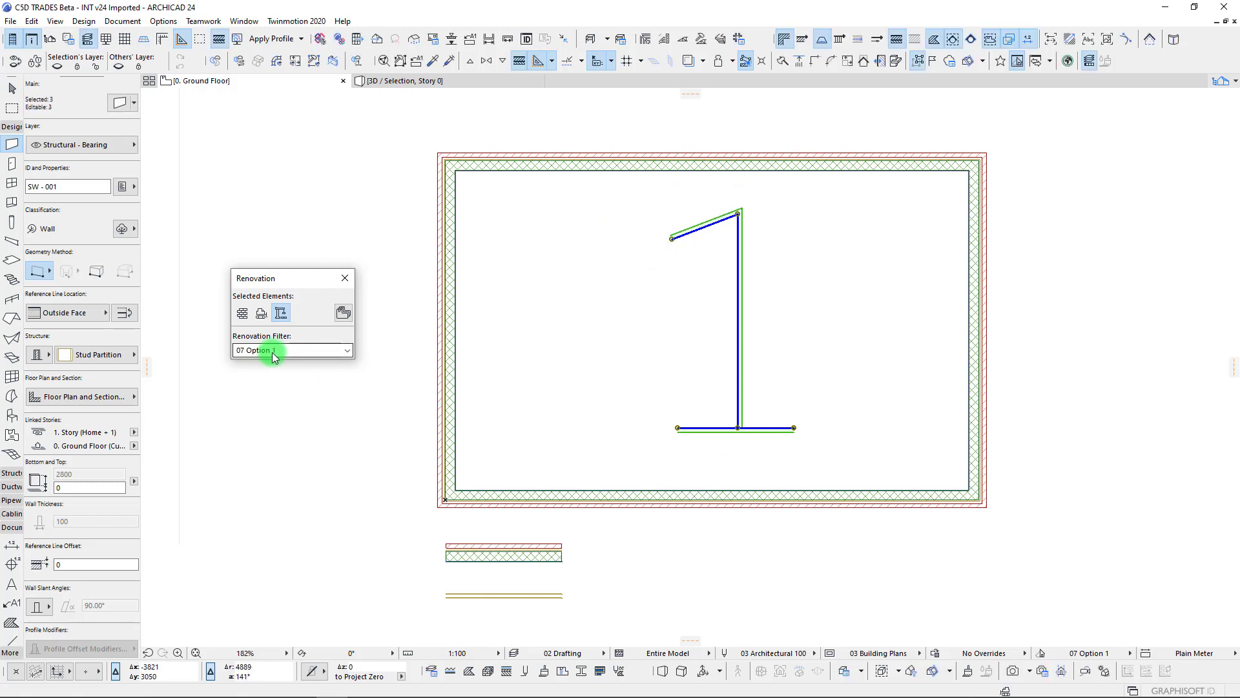
Pin the selected numeral 1 walls to show only on the Option 1 filter
left_click(344, 314)
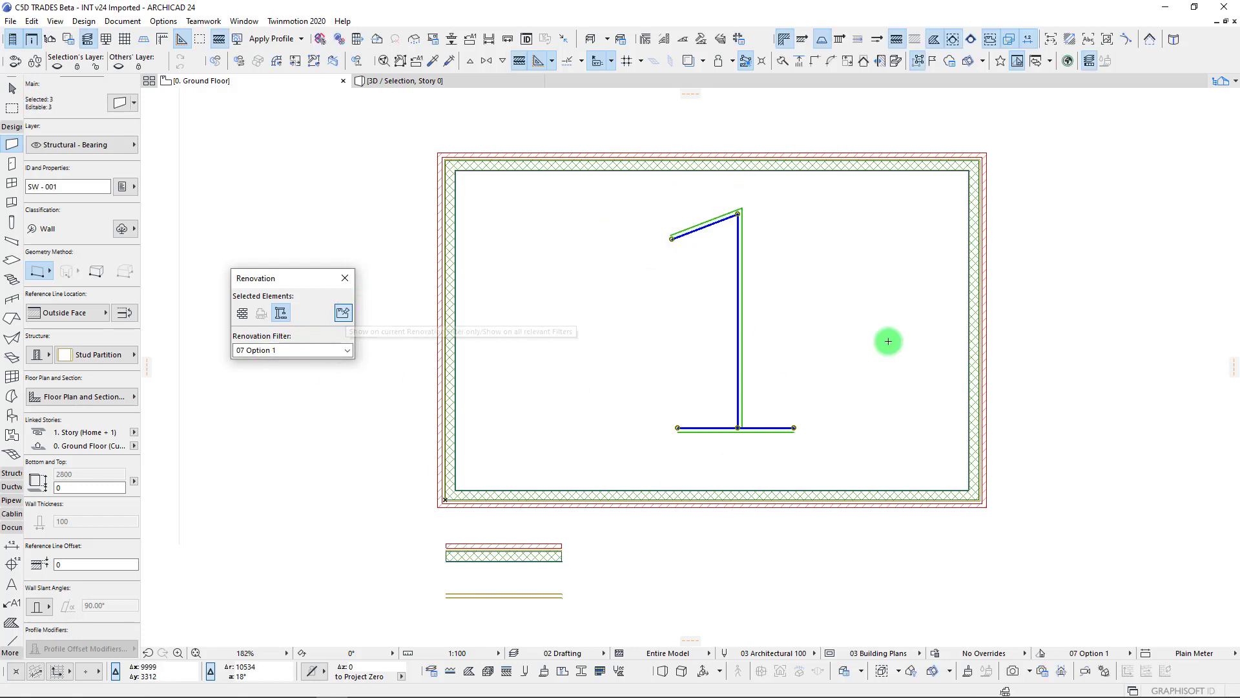
left_click(321, 350)
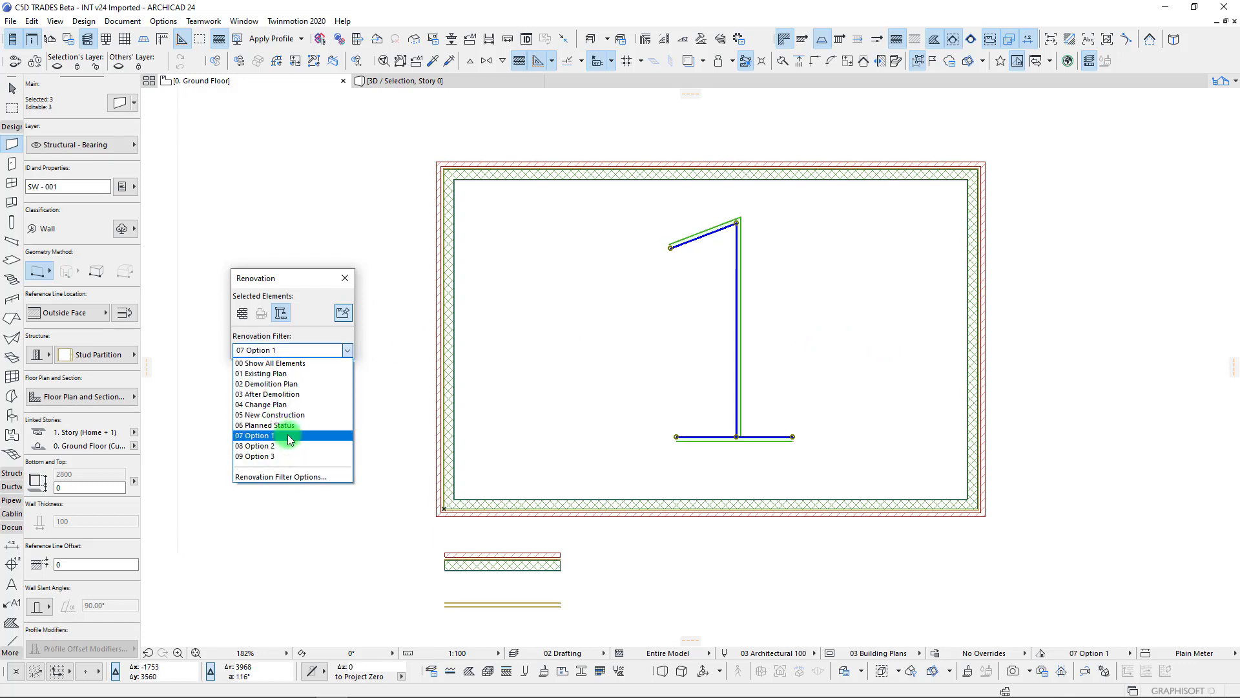
left_click(323, 284)
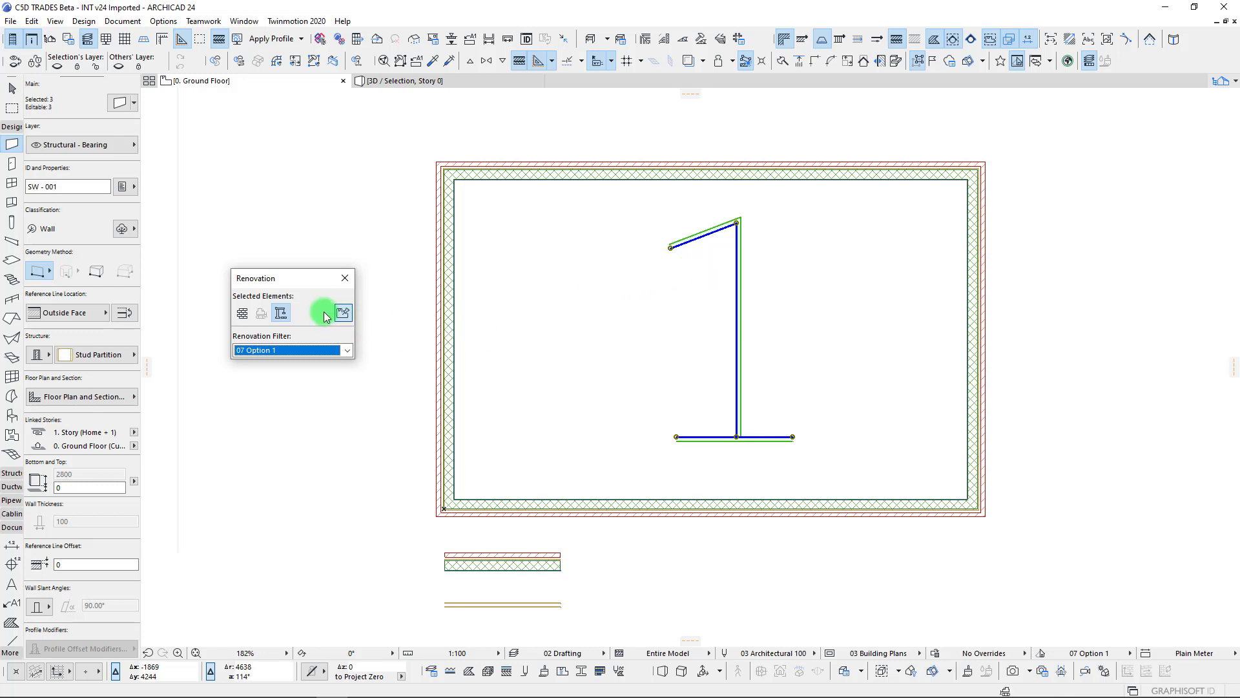
Check the plan under 05 New Construction and 07 Option 1, then switch to 08 Option 2
left_click(315, 354)
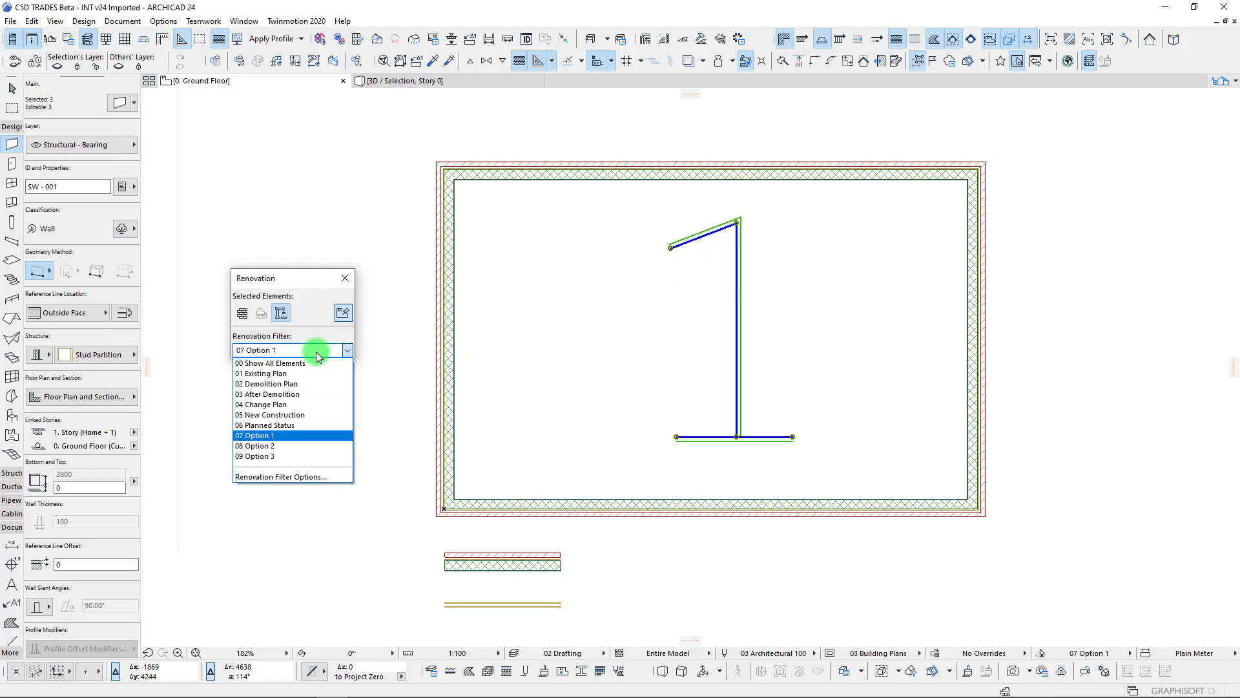
left_click(305, 415)
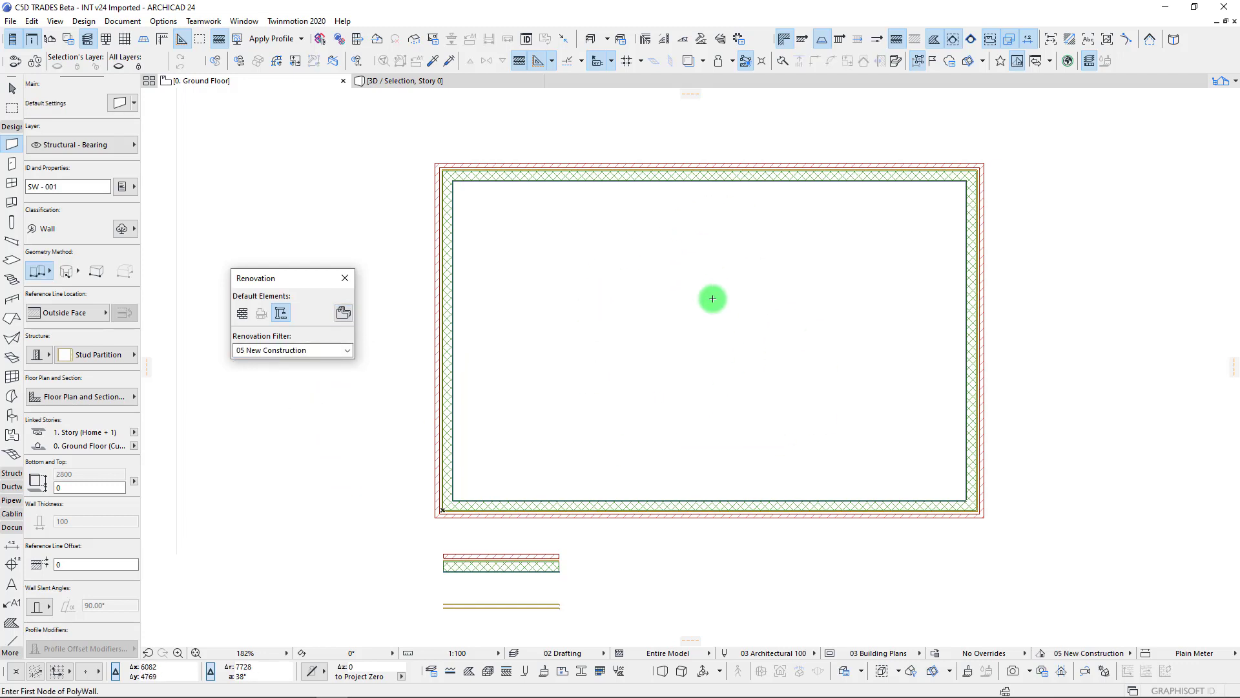
left_click(310, 350)
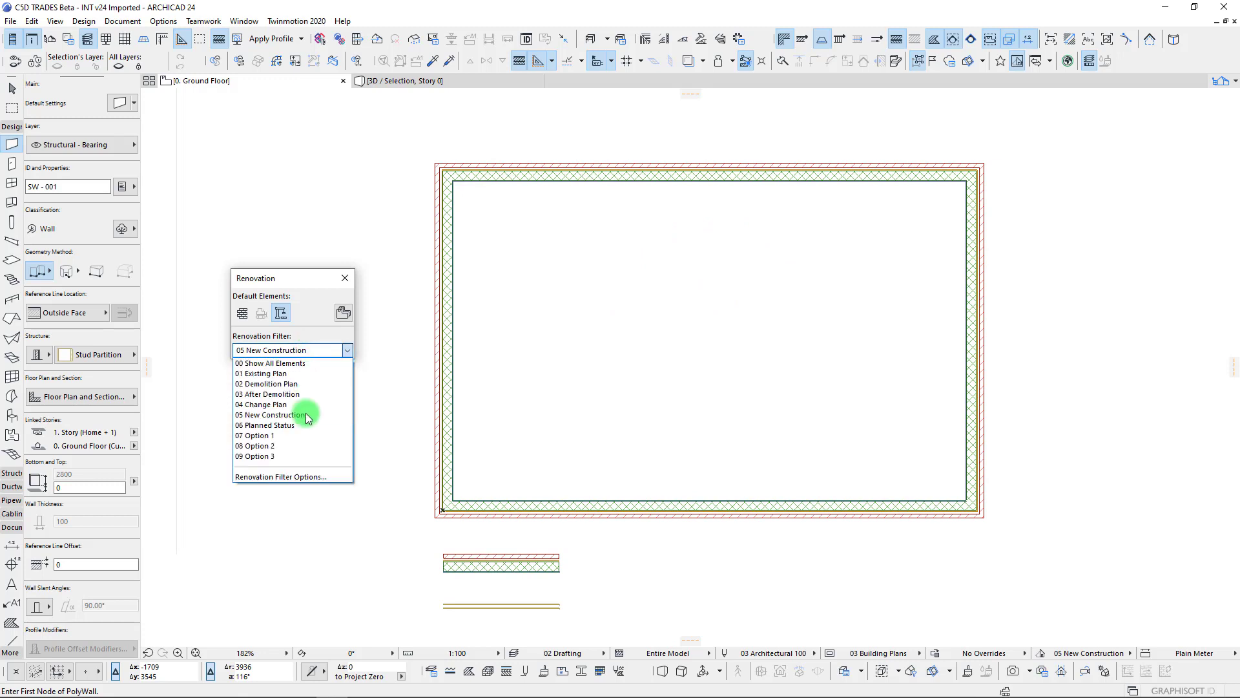
left_click(309, 434)
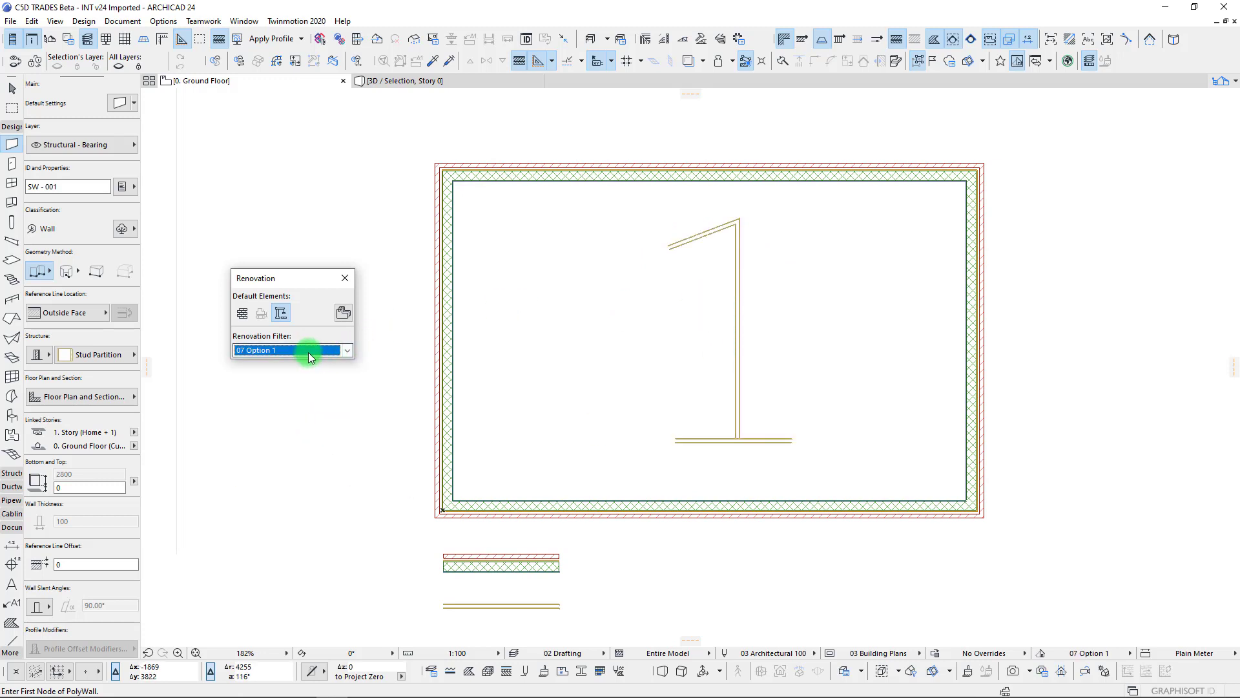
left_click(347, 349)
left_click(282, 446)
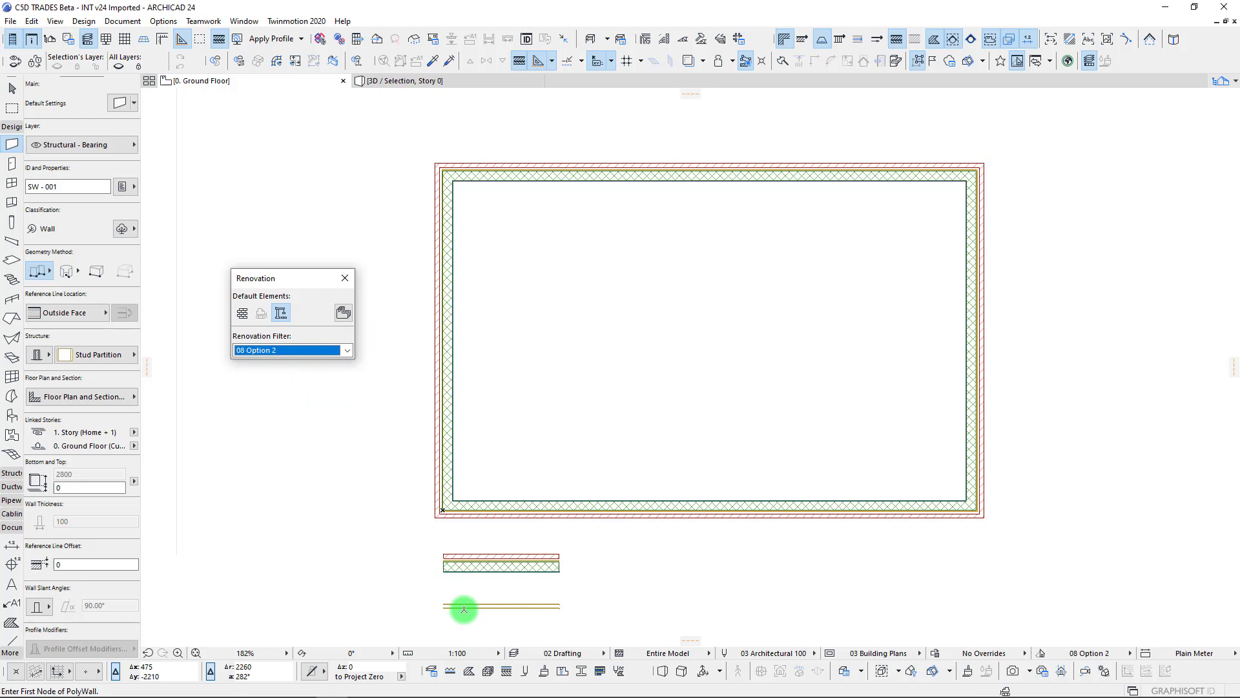
Make new walls default to New status and Show on Current Filter Only
left_click(281, 316)
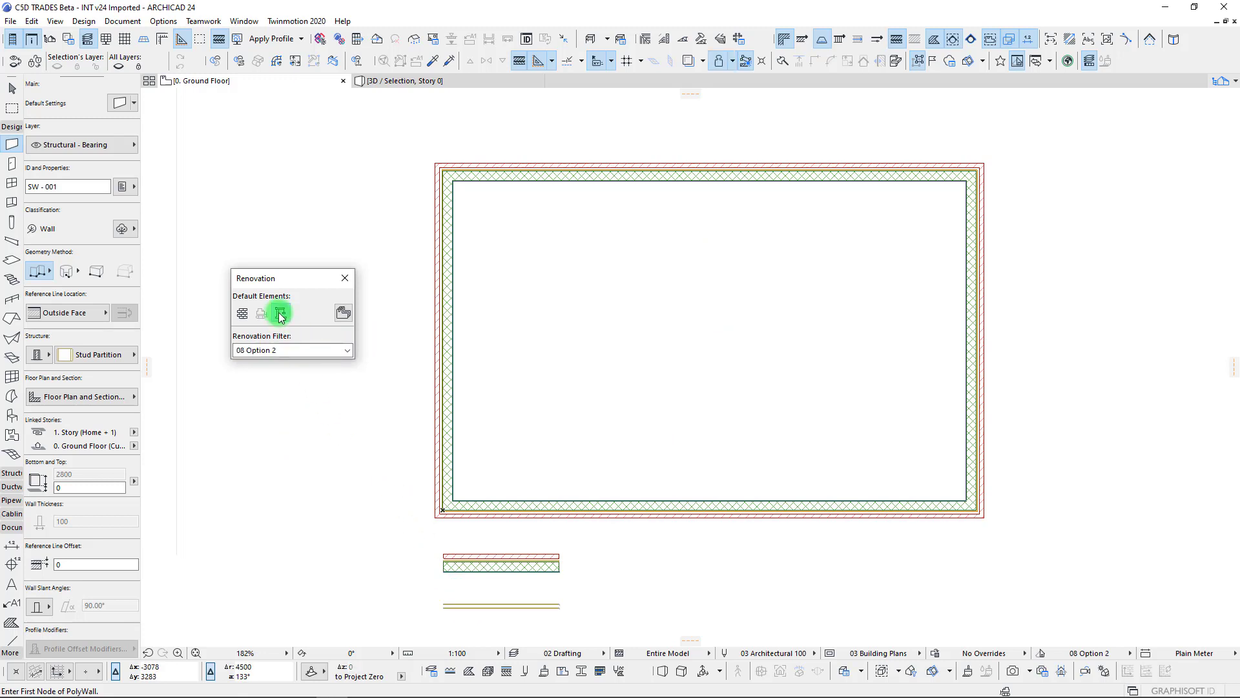
left_click(342, 314)
left_click(343, 314)
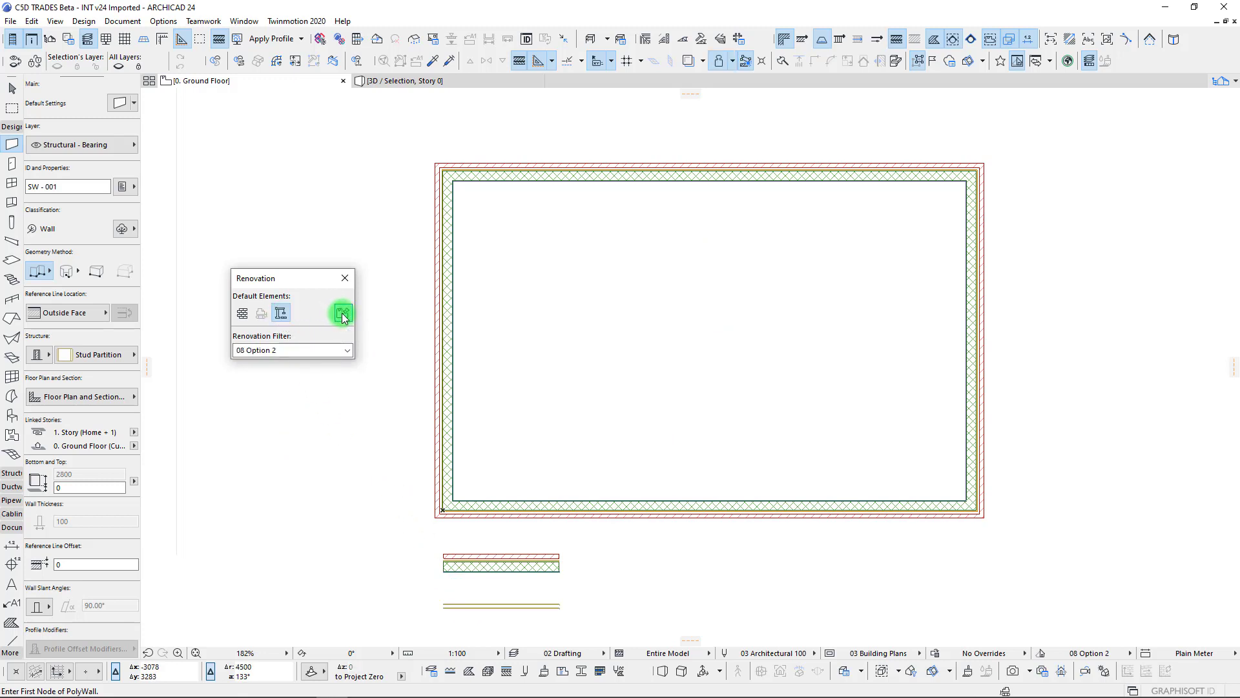
Draw a numeral 2 polywall with curved top, diagonal and base, then switch to 09 Option 3
left_click(653, 277)
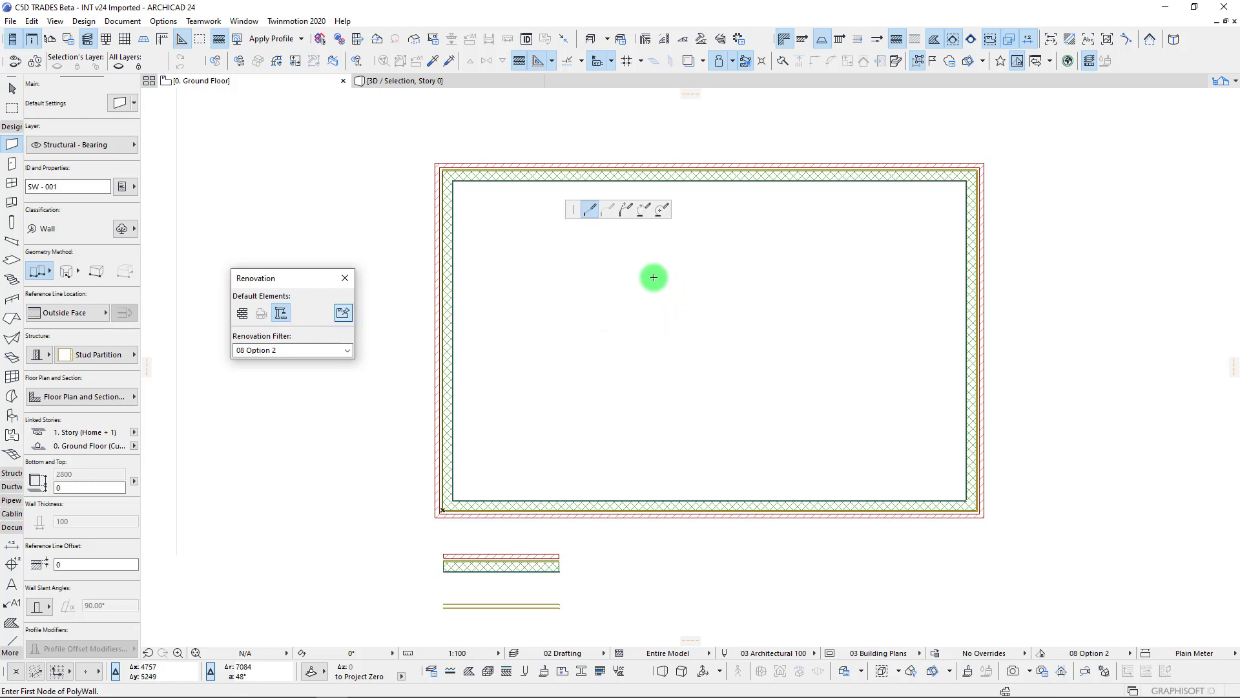
left_click(628, 209)
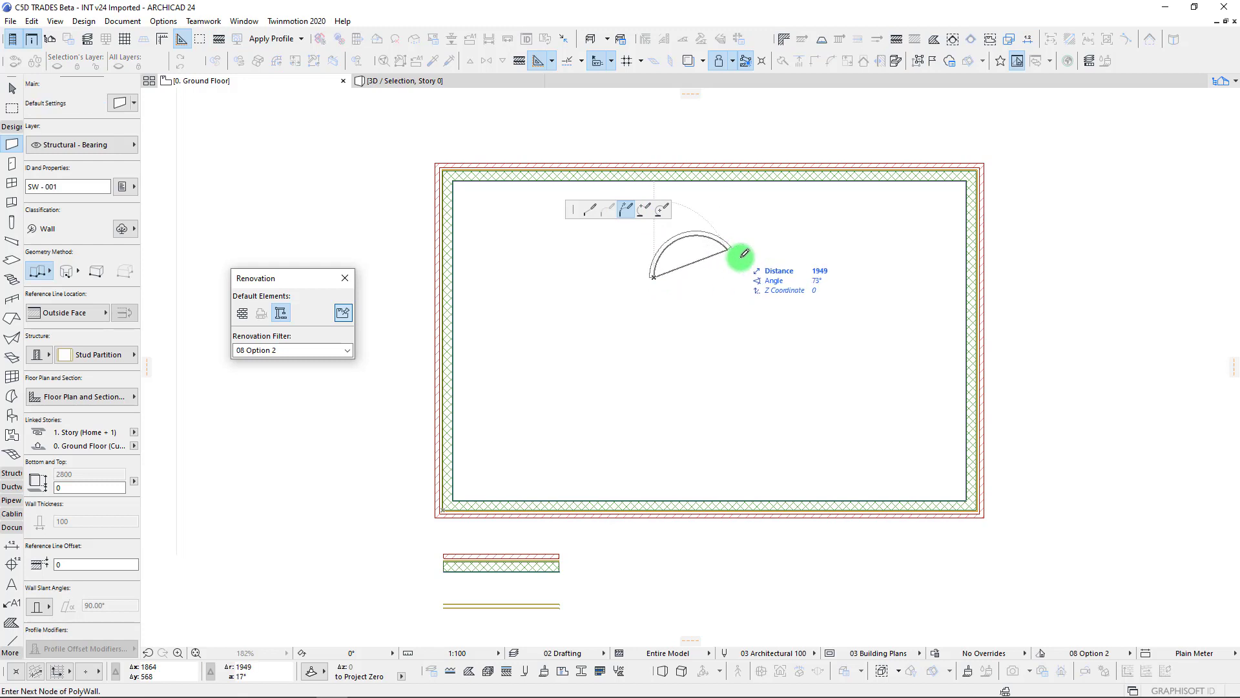
left_click(739, 313)
left_click(589, 209)
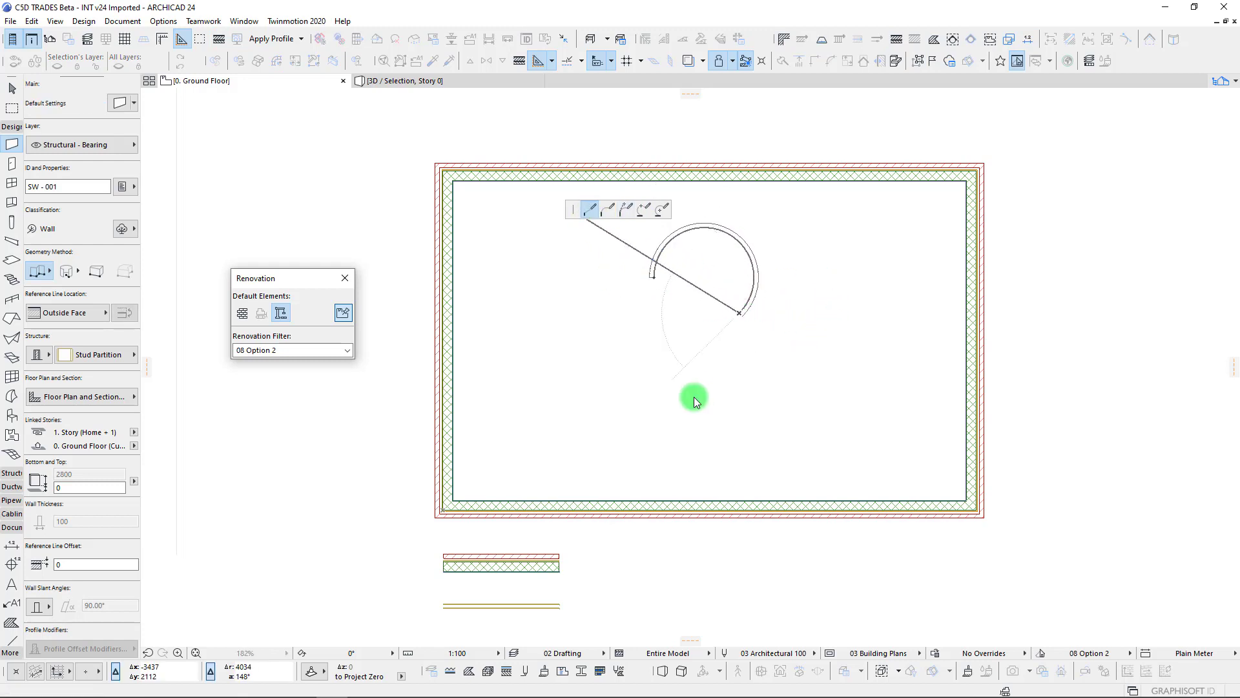
left_click(658, 398)
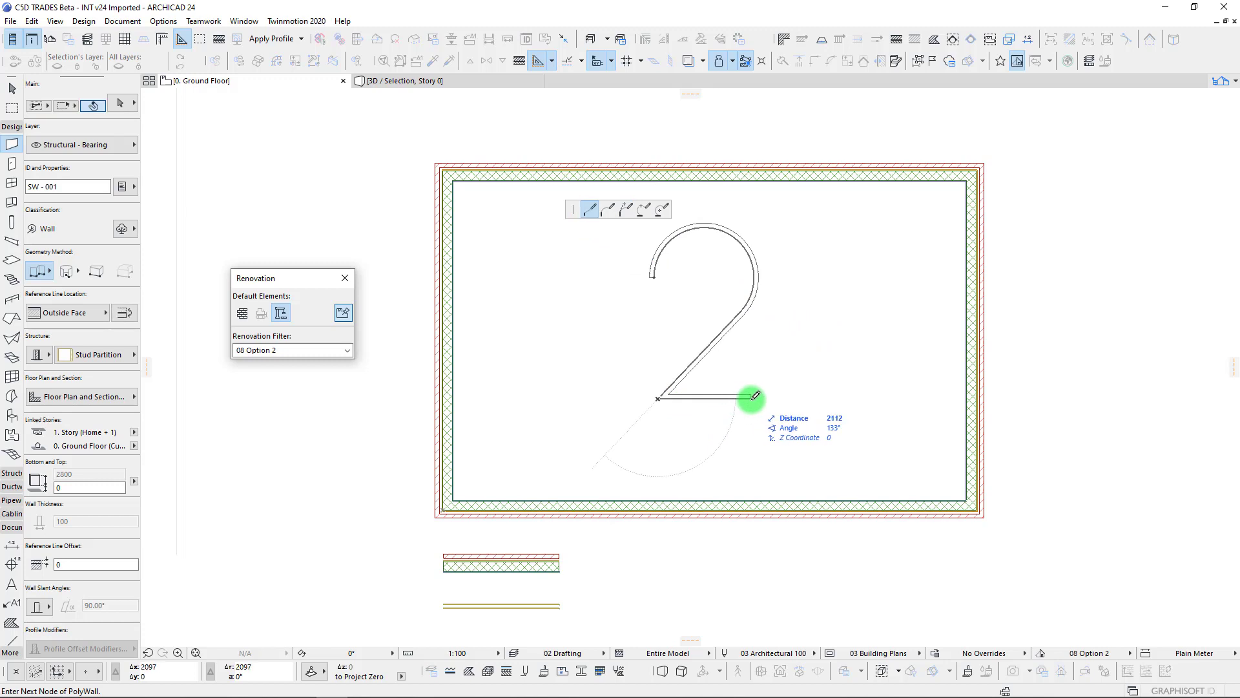
double_click(755, 395)
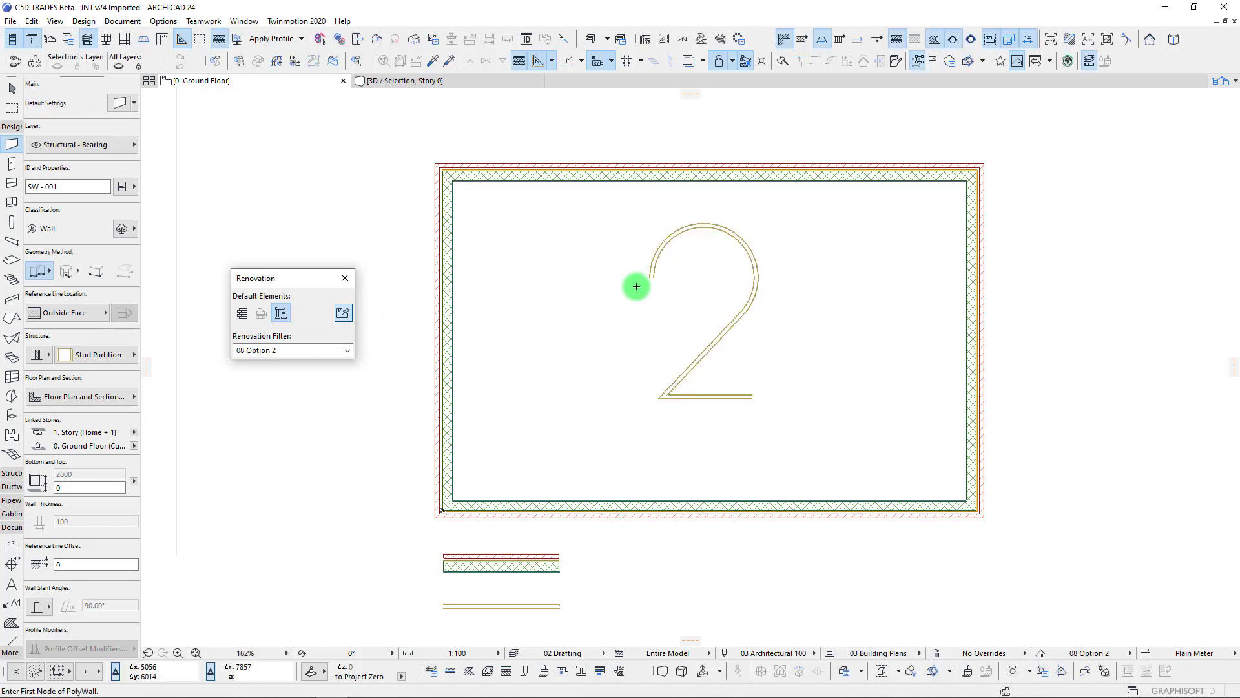
left_click(343, 314)
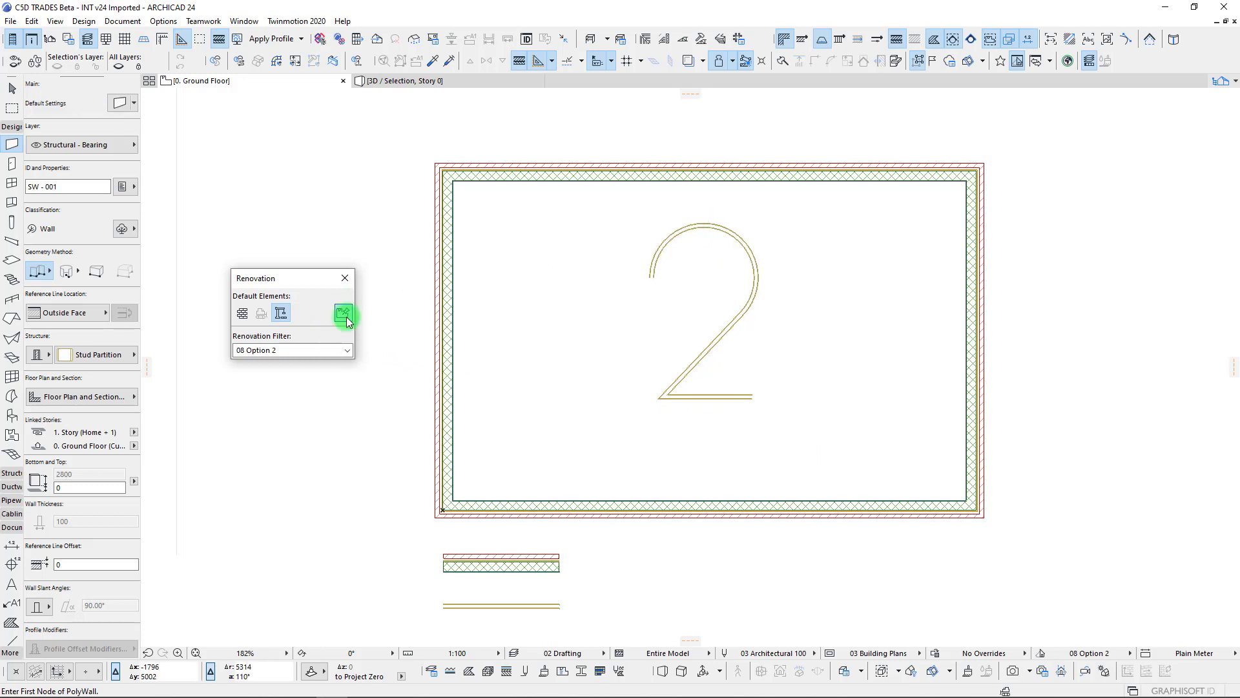
left_click(312, 351)
Under the Option 3 filter, draw a '3'-shaped polywall from straight and curved segments
left_click(304, 452)
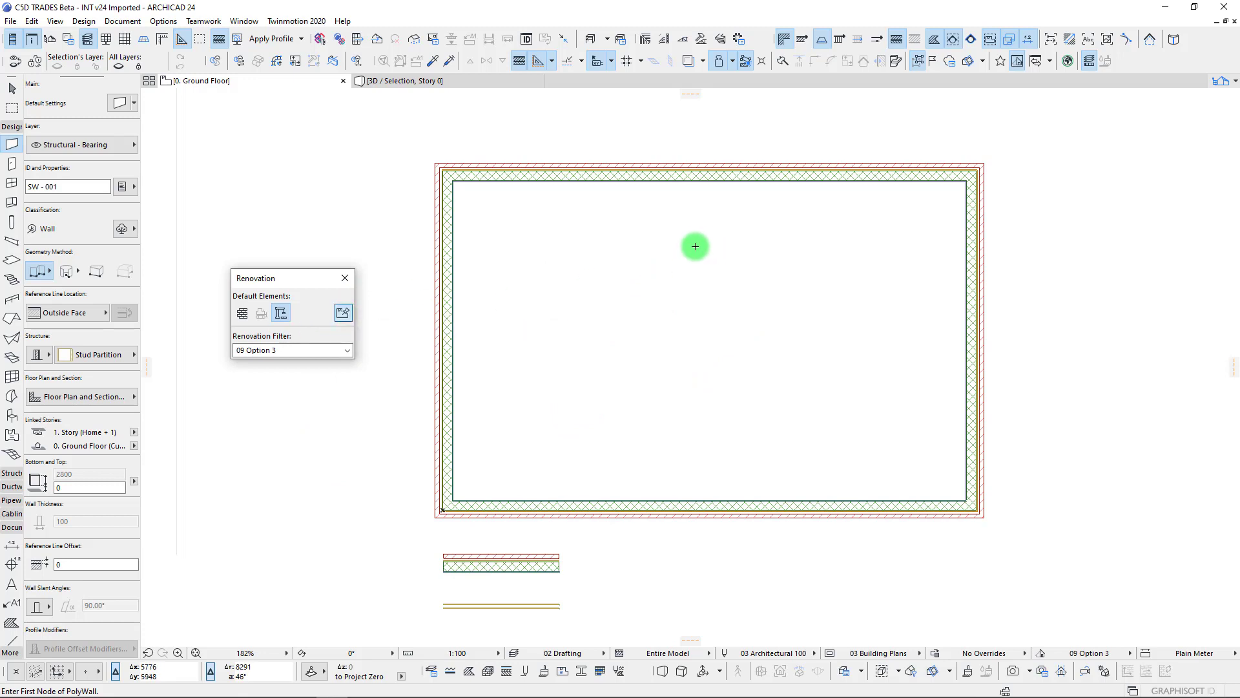
left_click(764, 243)
left_click(783, 239)
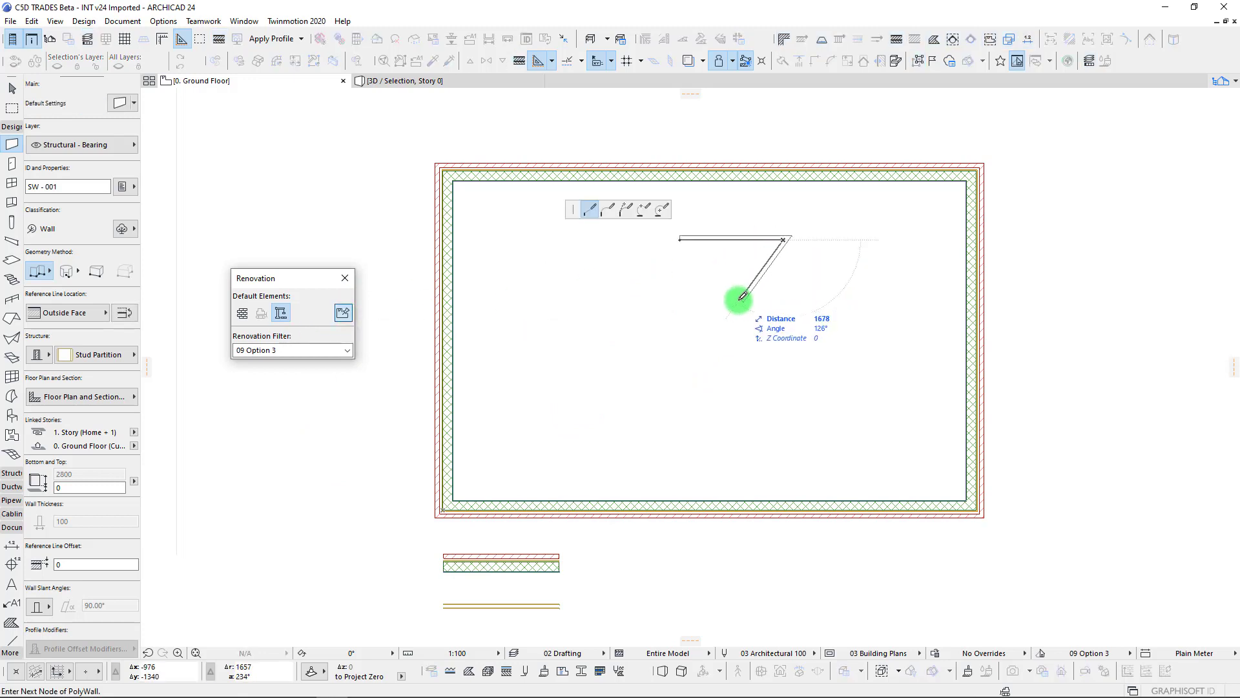
left_click(626, 209)
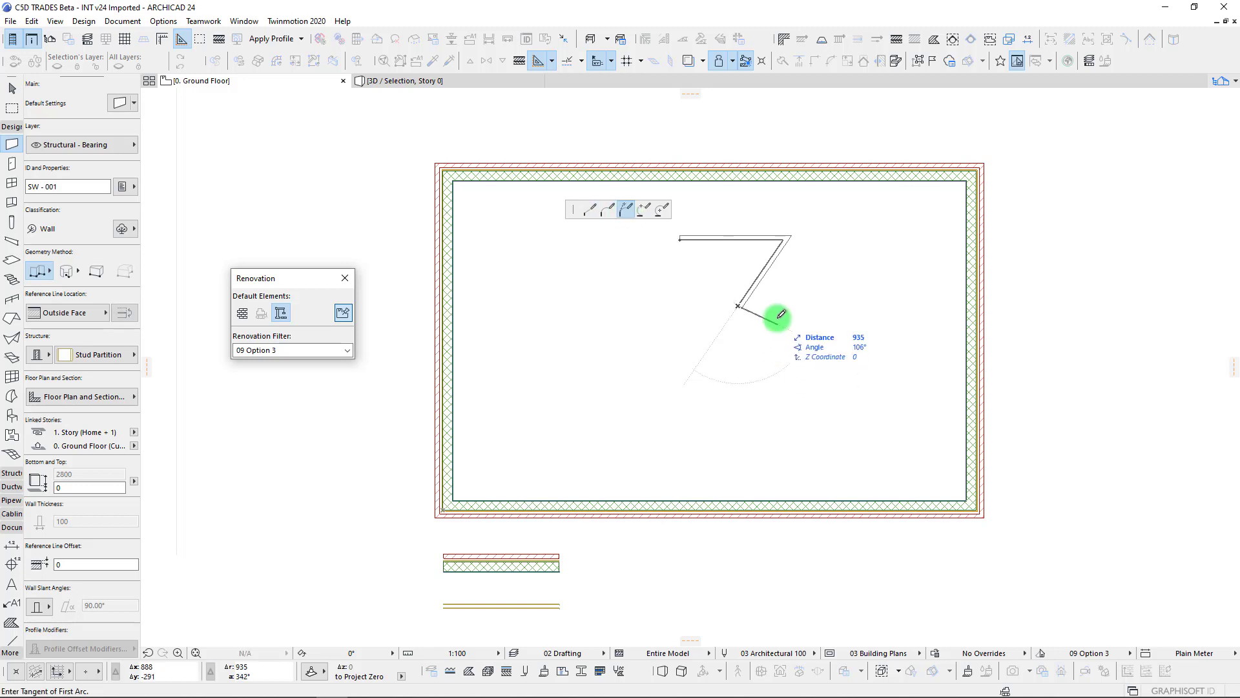
left_click(681, 372)
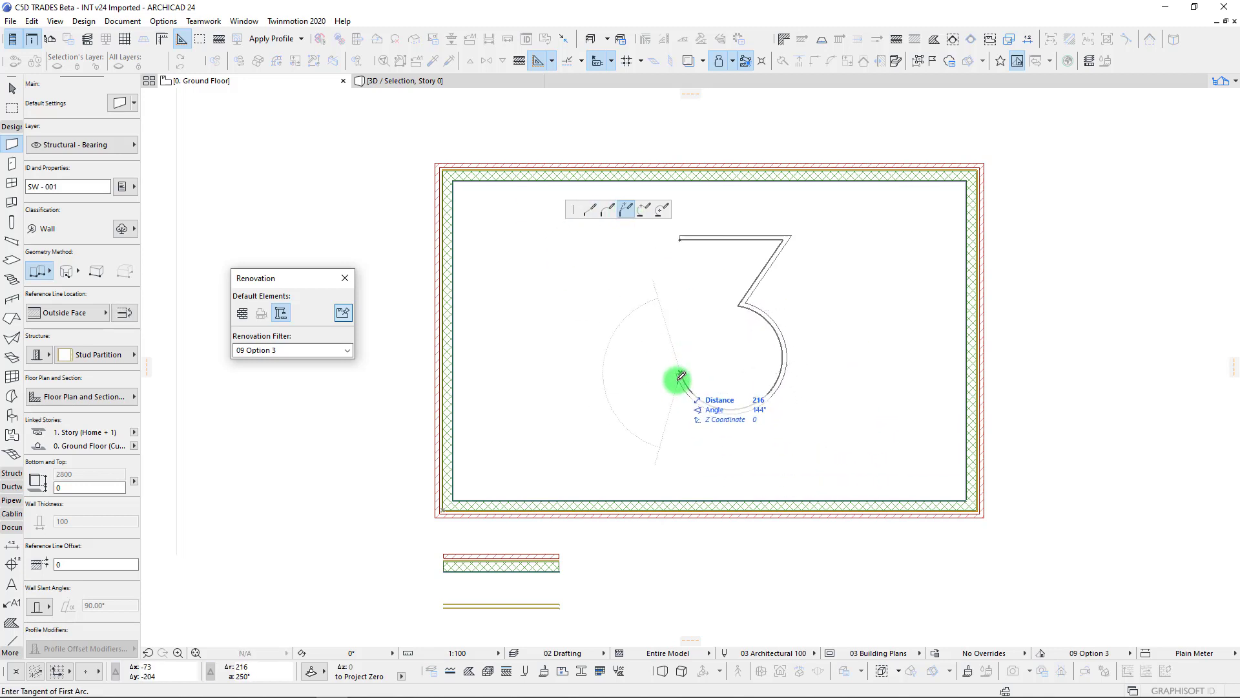
double_click(676, 370)
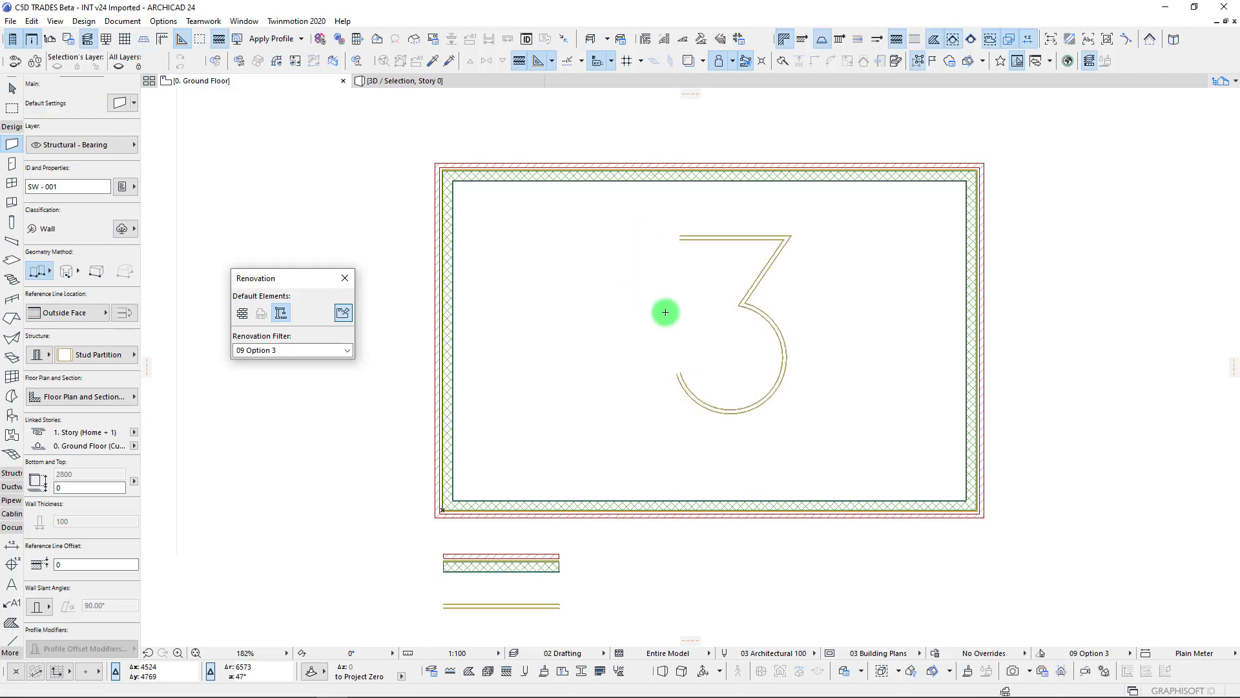
left_click(310, 349)
Cycle through the Option 1, Option 2 and Option 3 filters to confirm each shows only its numeral
left_click(296, 433)
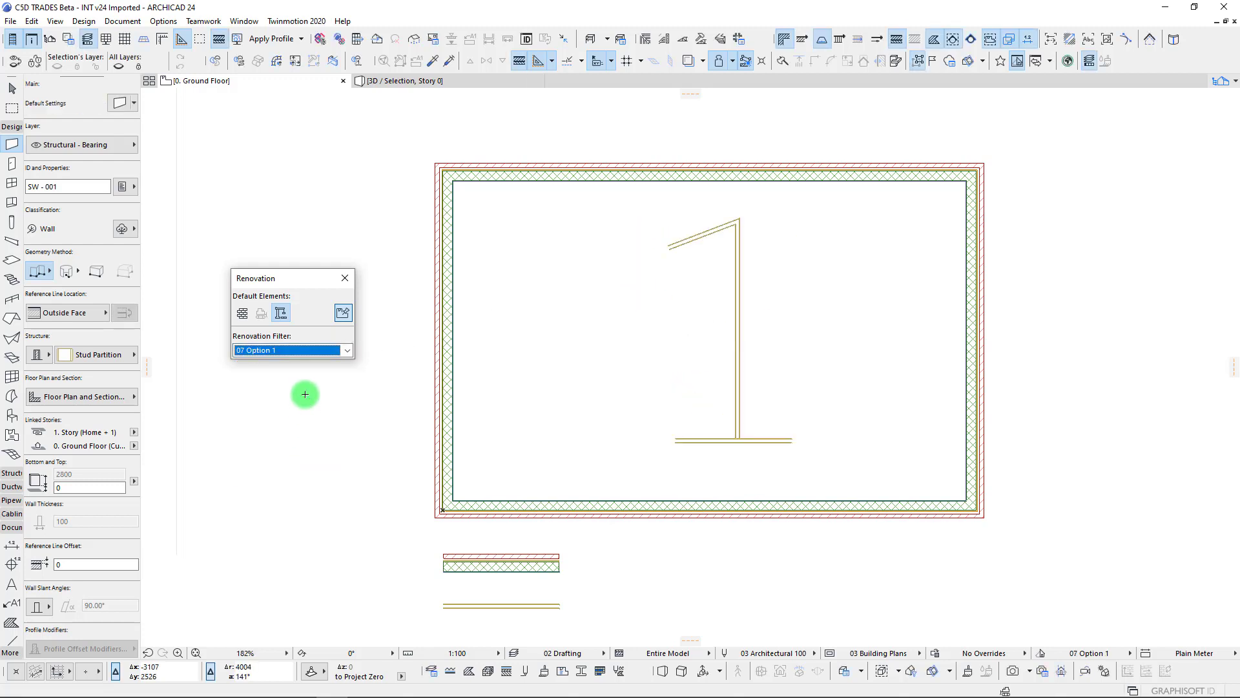
left_click(300, 351)
left_click(301, 446)
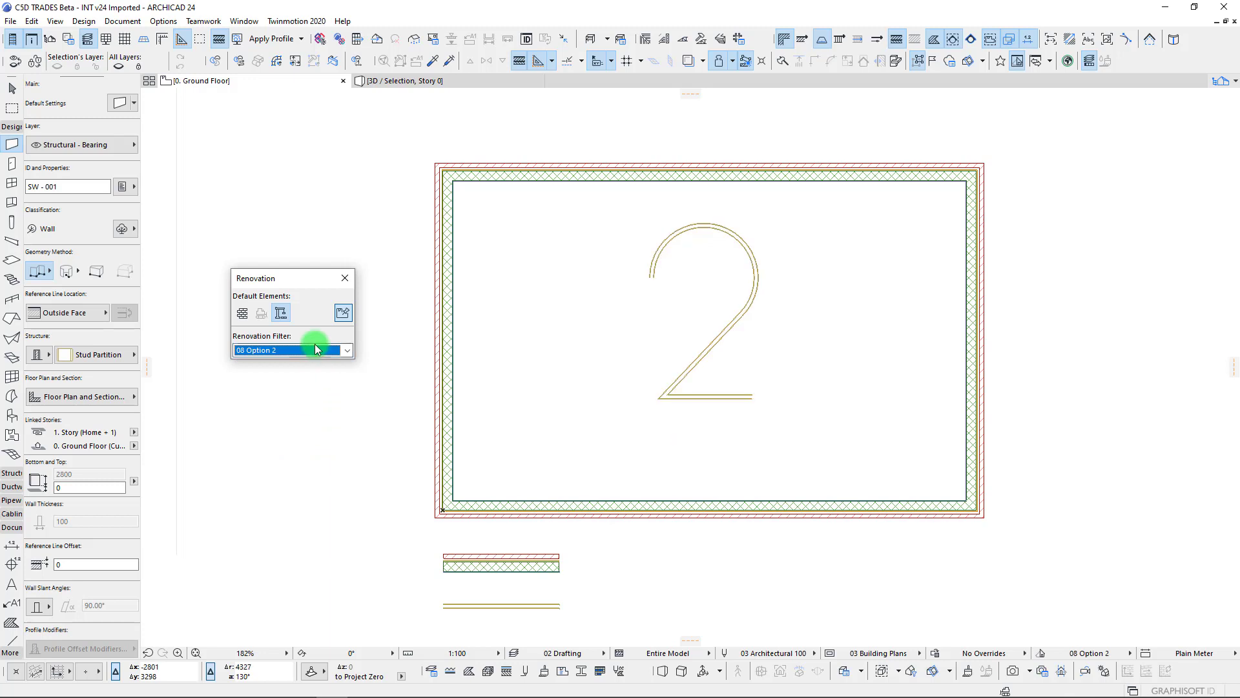
left_click(318, 349)
left_click(309, 457)
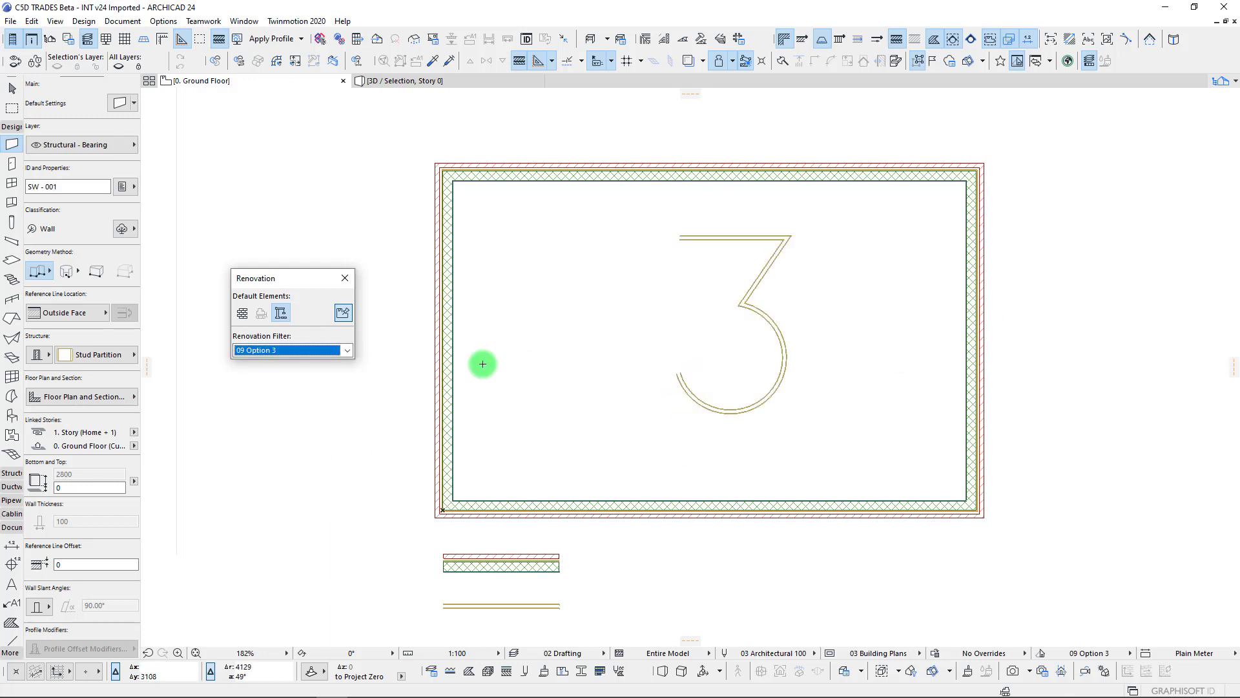
left_click(299, 352)
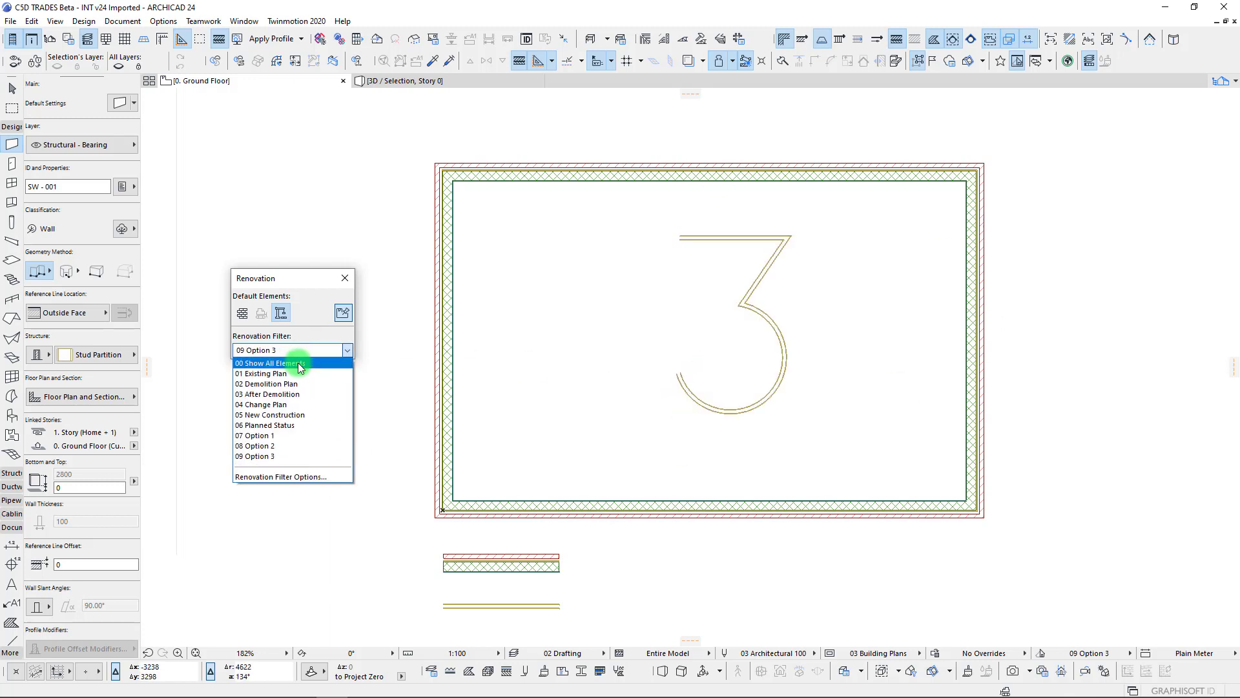
Check the New Construction and Planned Status filters, then step through Option 1 and 2 back to Option 3
left_click(288, 415)
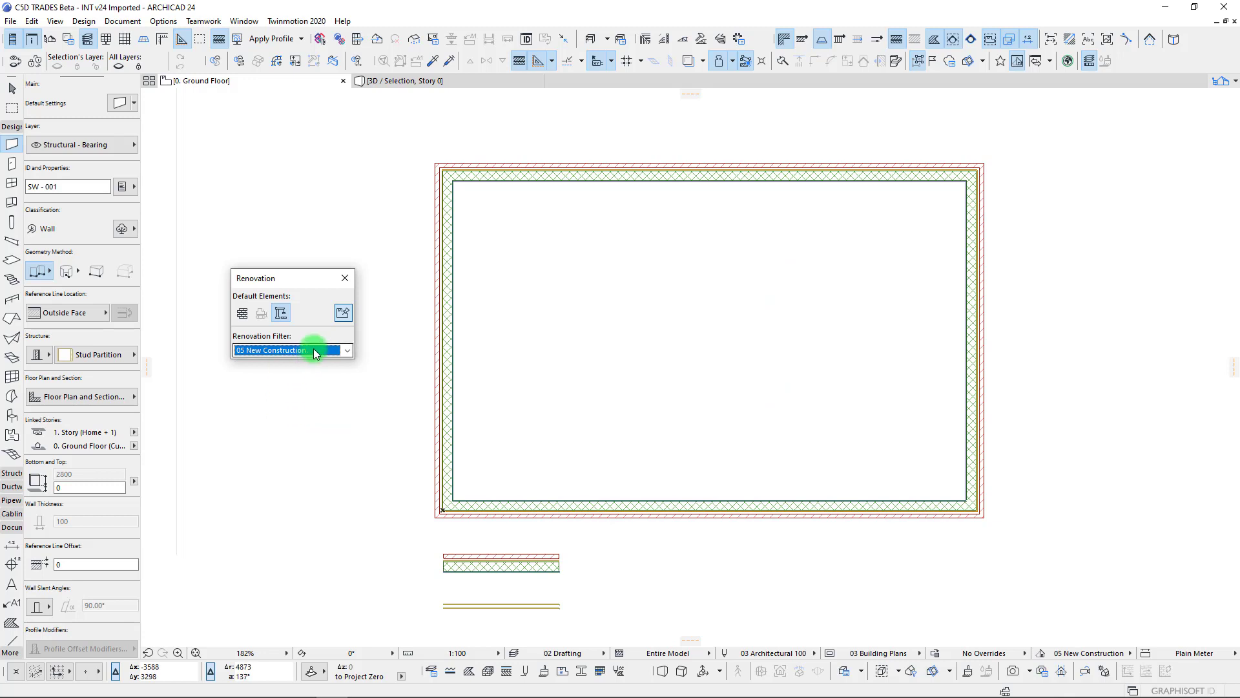
left_click(318, 350)
left_click(294, 425)
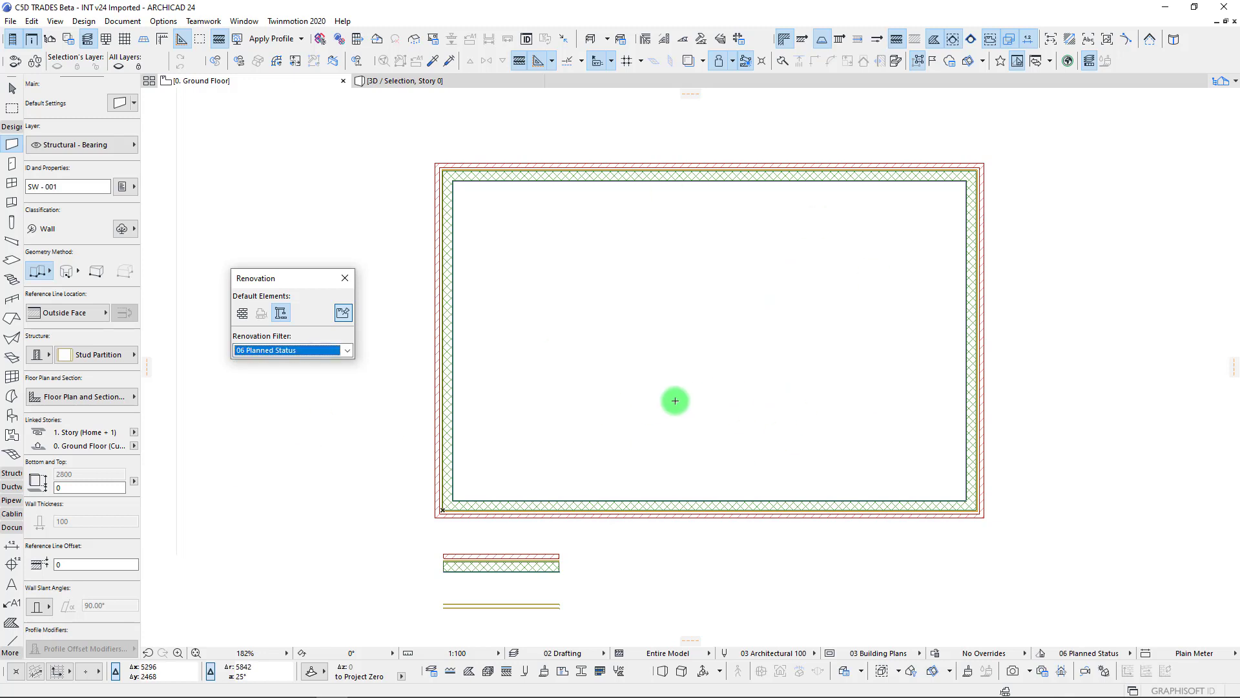
left_click(299, 355)
left_click(288, 435)
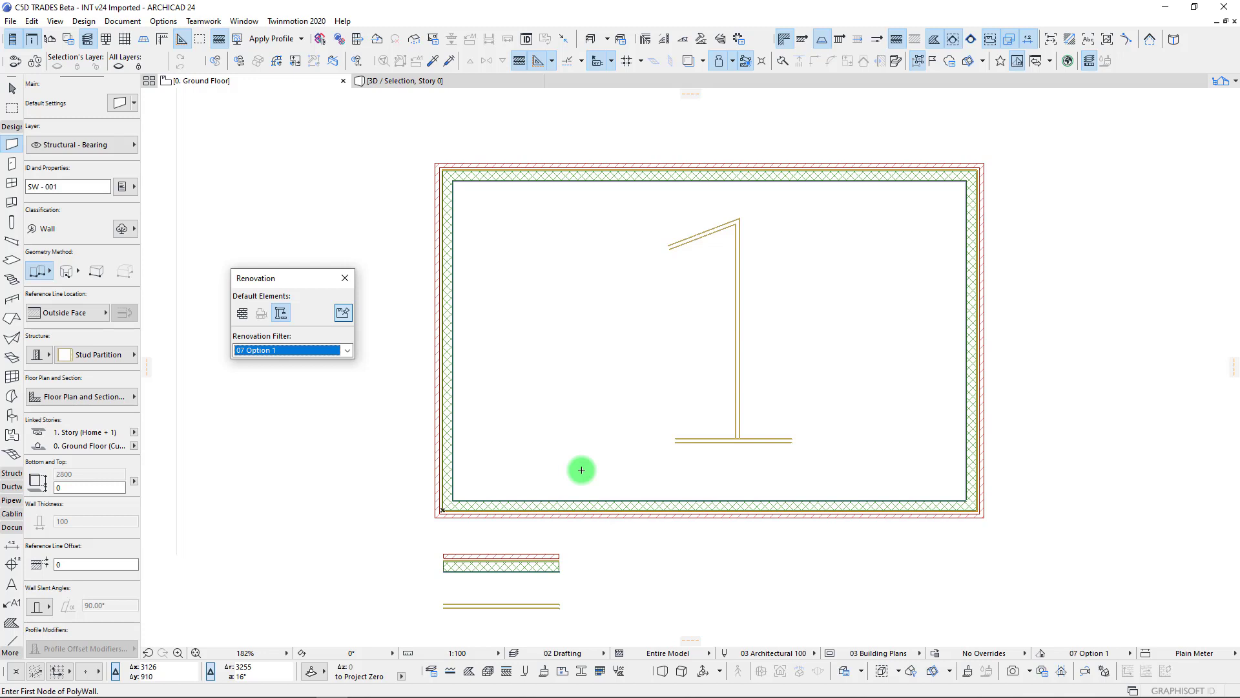
left_click(299, 350)
left_click(299, 446)
left_click(305, 350)
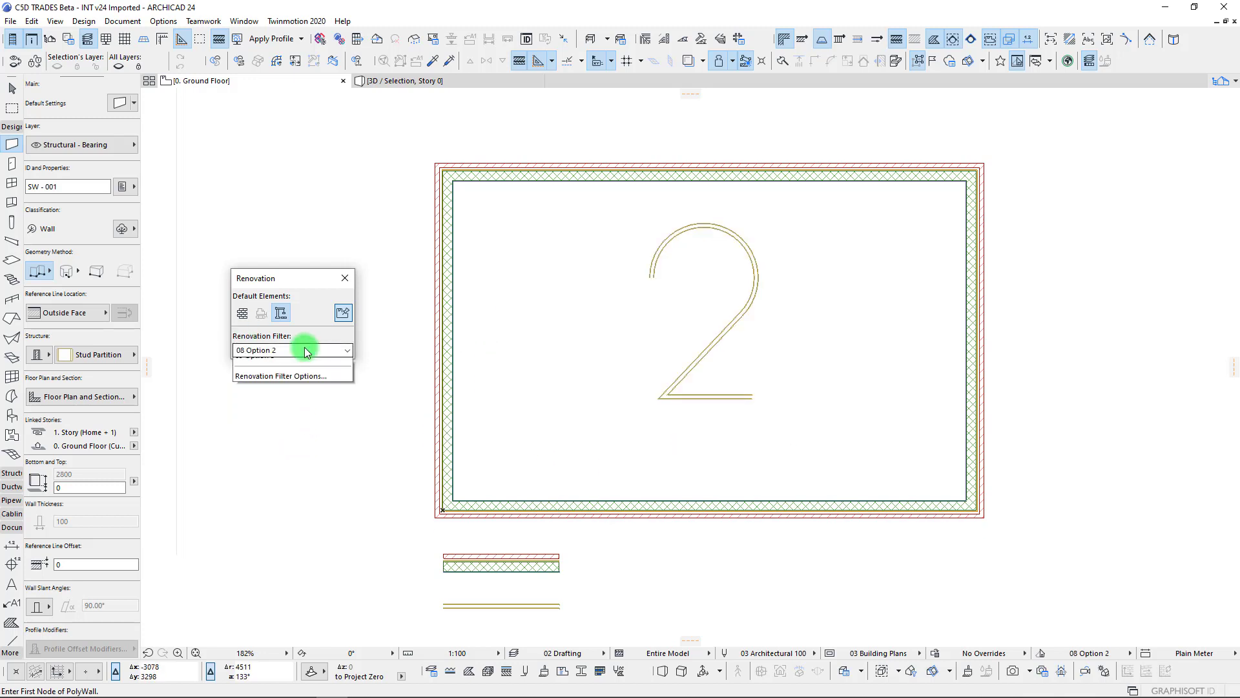
left_click(300, 456)
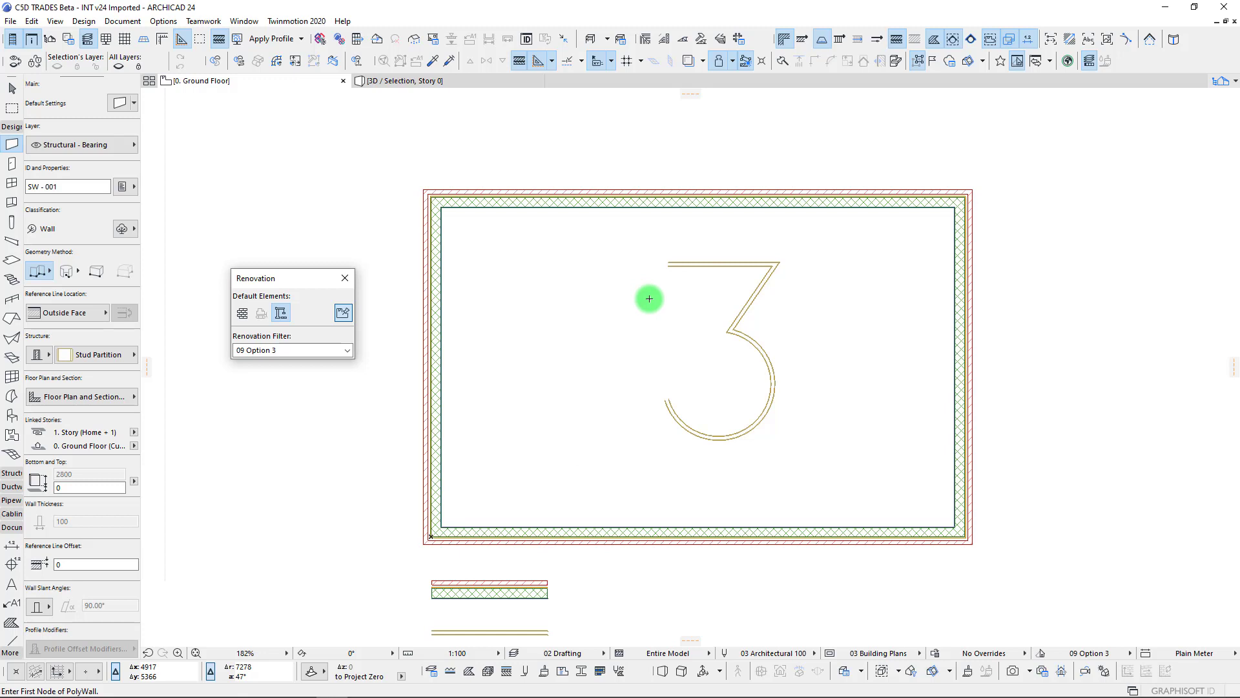
Select the '3' walls, unpin them from the Option 3 filter, and deselect
left_click_drag(622, 247, 834, 465, "shift")
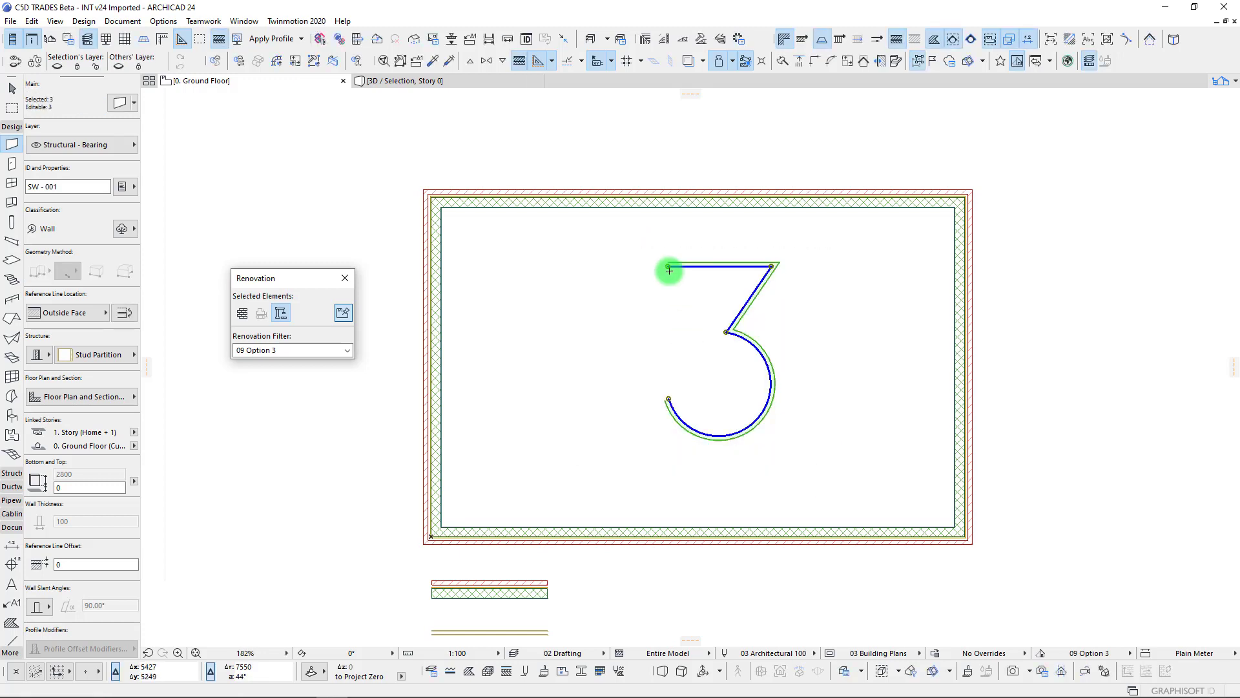
left_click(345, 315)
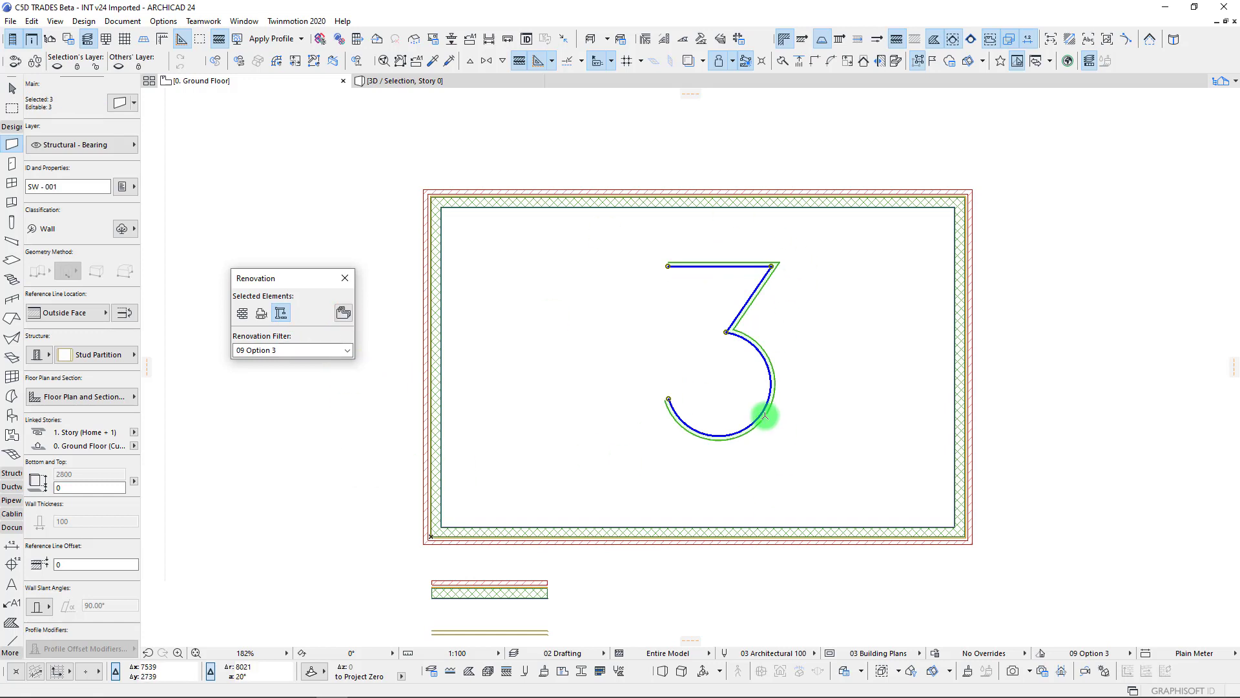
key("Escape")
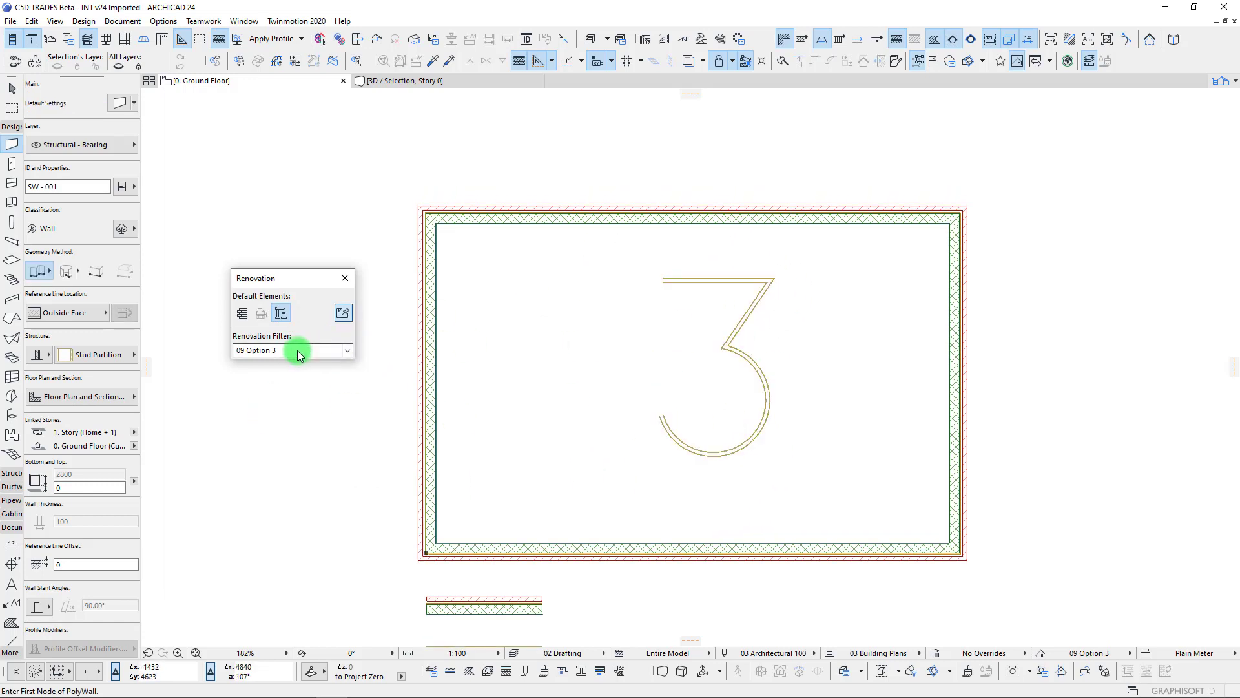
Verify the '3' appears under New Construction, Option 1 and Option 2, ending on 05 New Construction
left_click(297, 350)
left_click(299, 407)
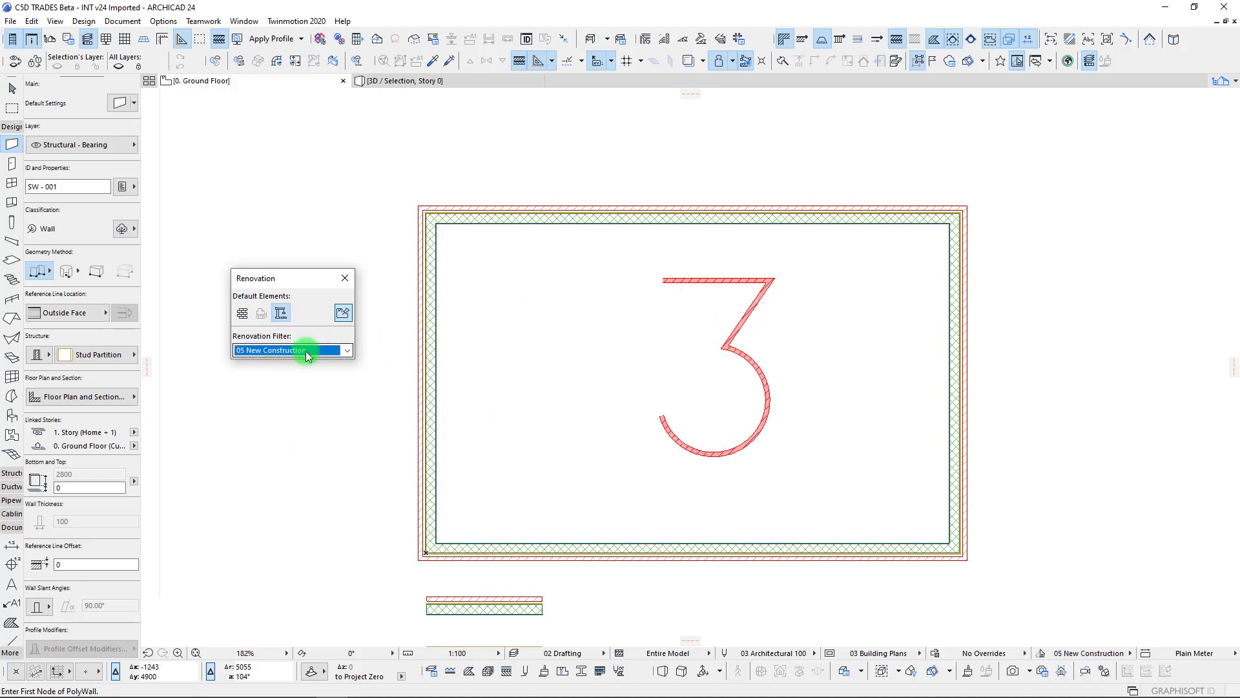
left_click(306, 352)
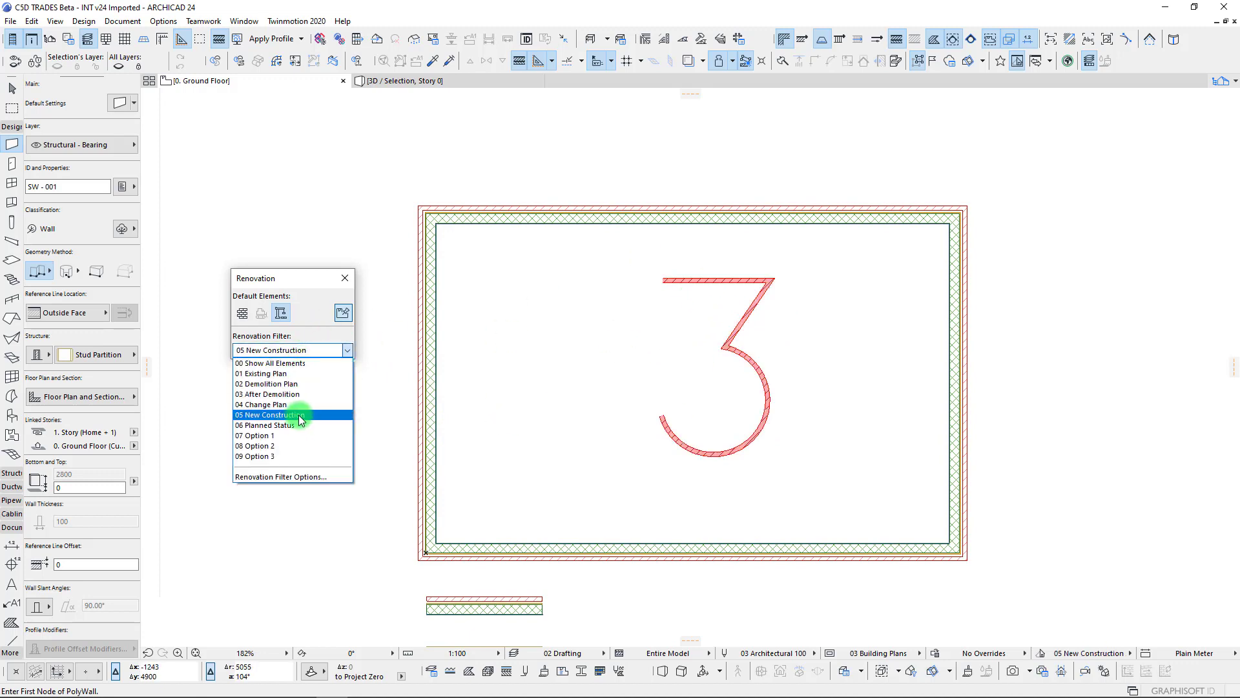
left_click(269, 437)
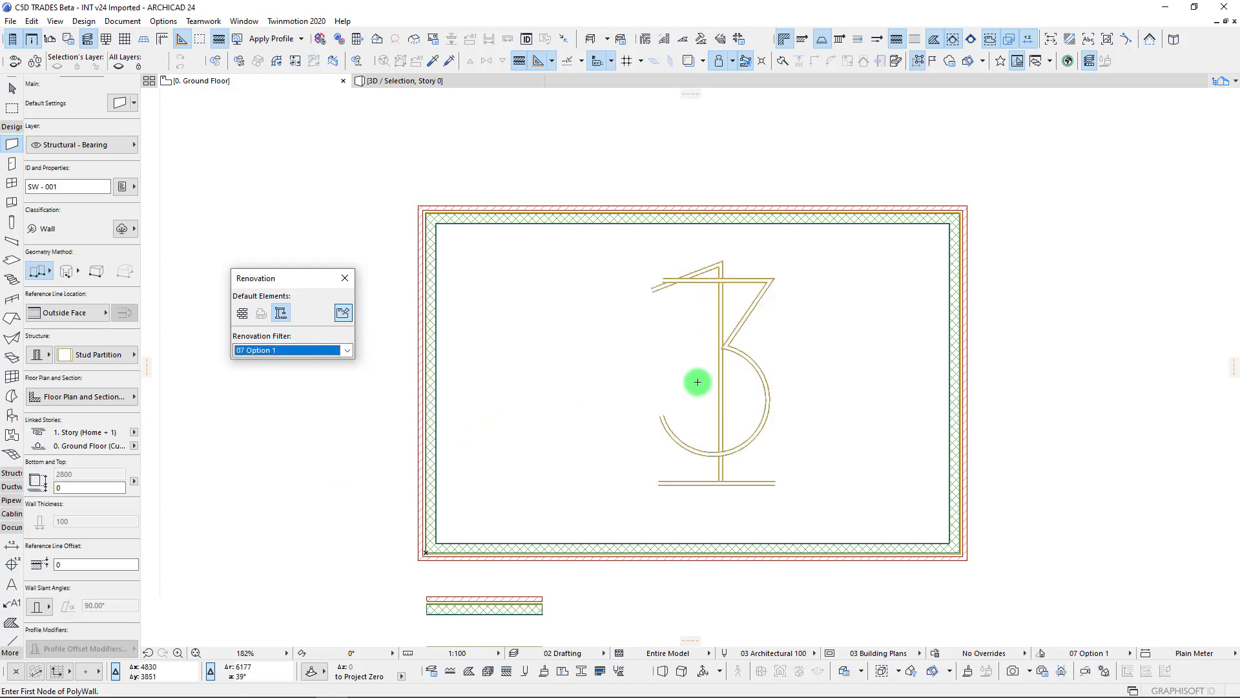
left_click(299, 350)
left_click(282, 447)
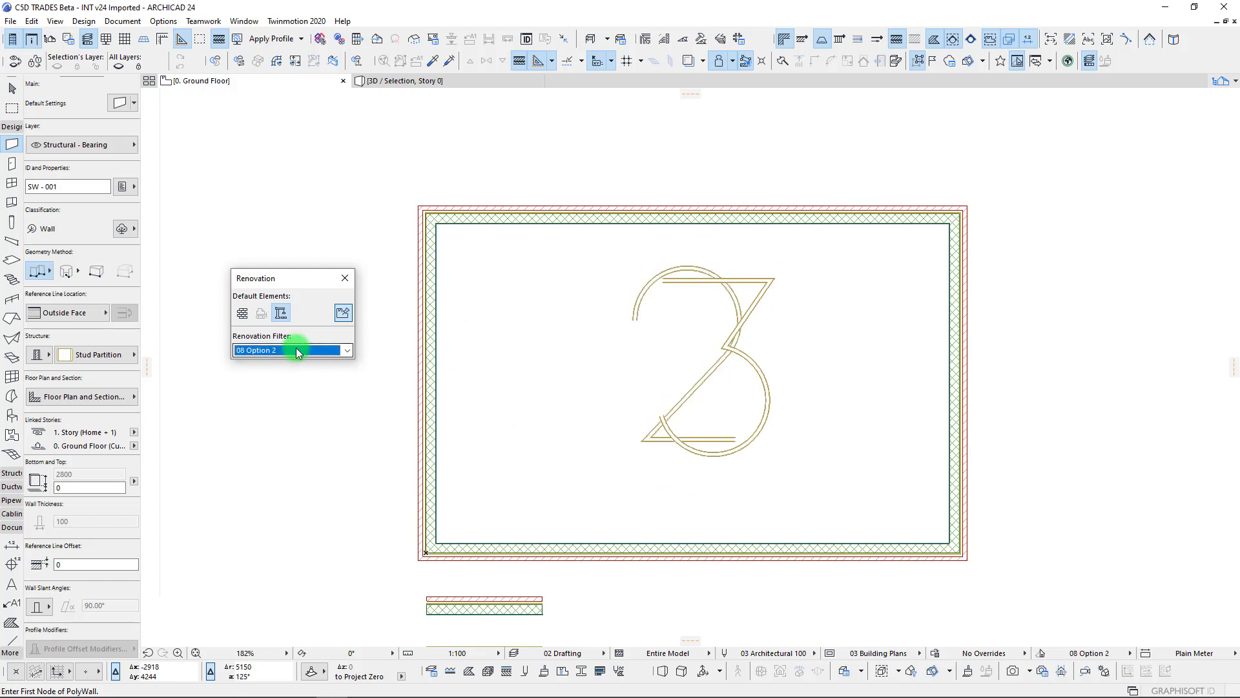
left_click(324, 349)
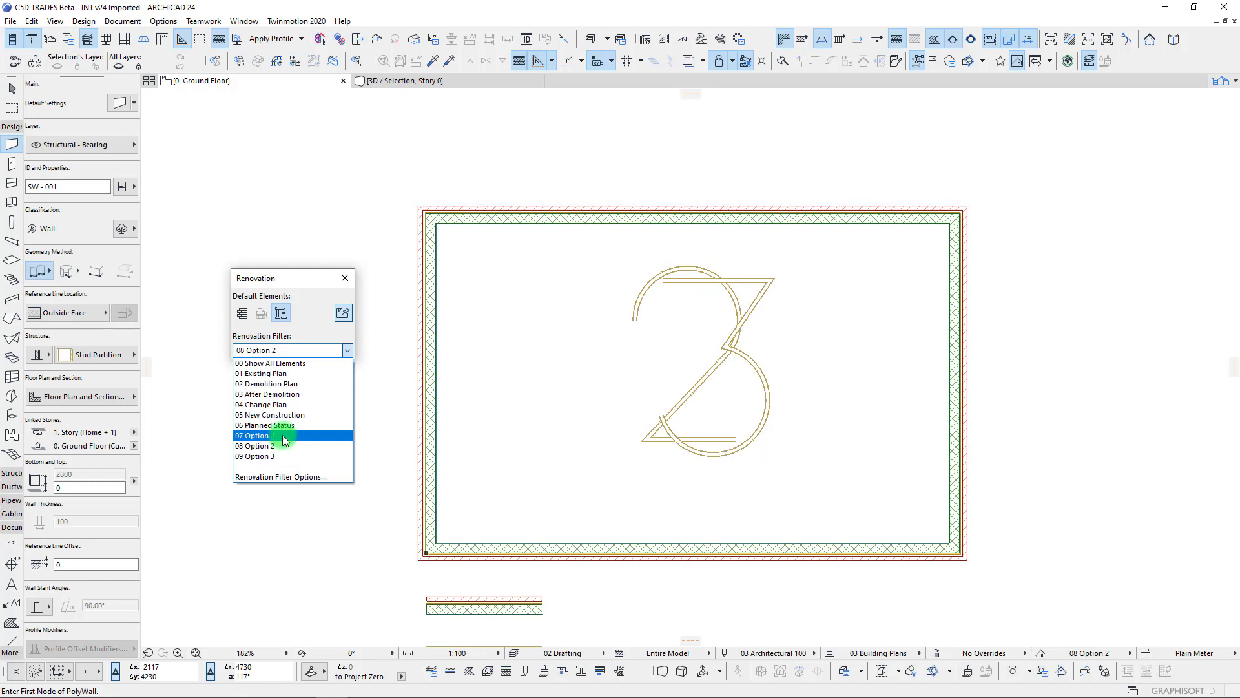
left_click(284, 414)
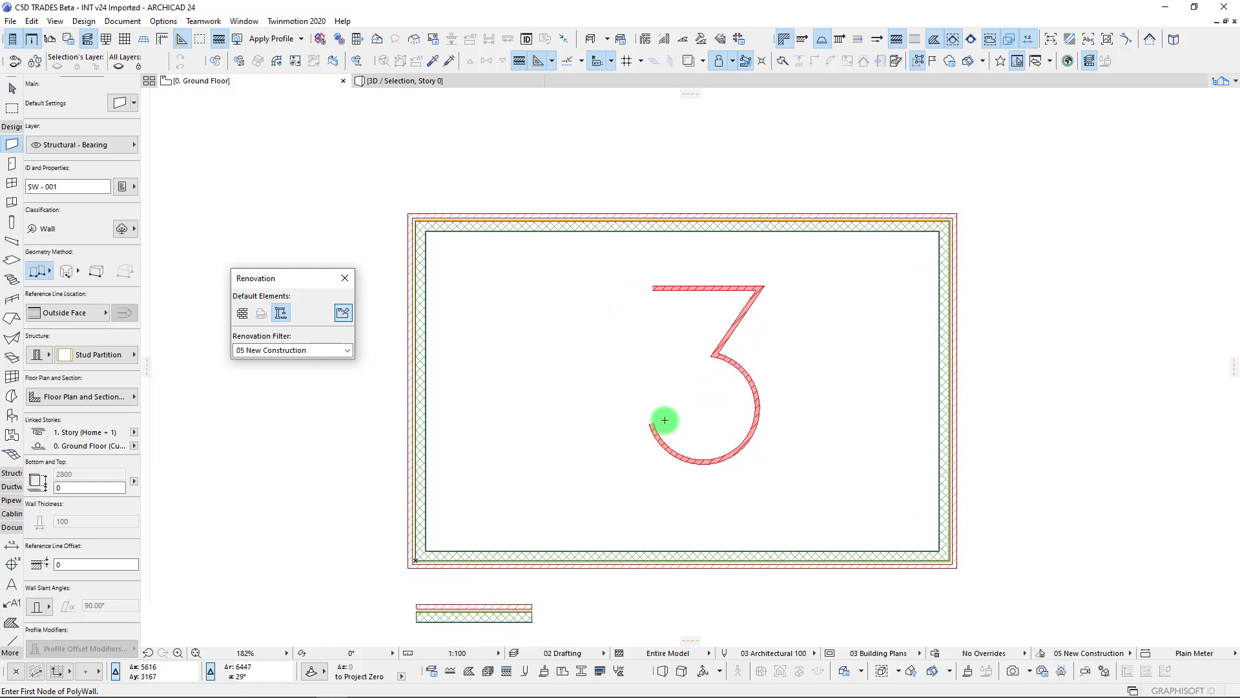
Under the 07 Option 1 filter, select and delete the walls forming the '1'
key("Escape")
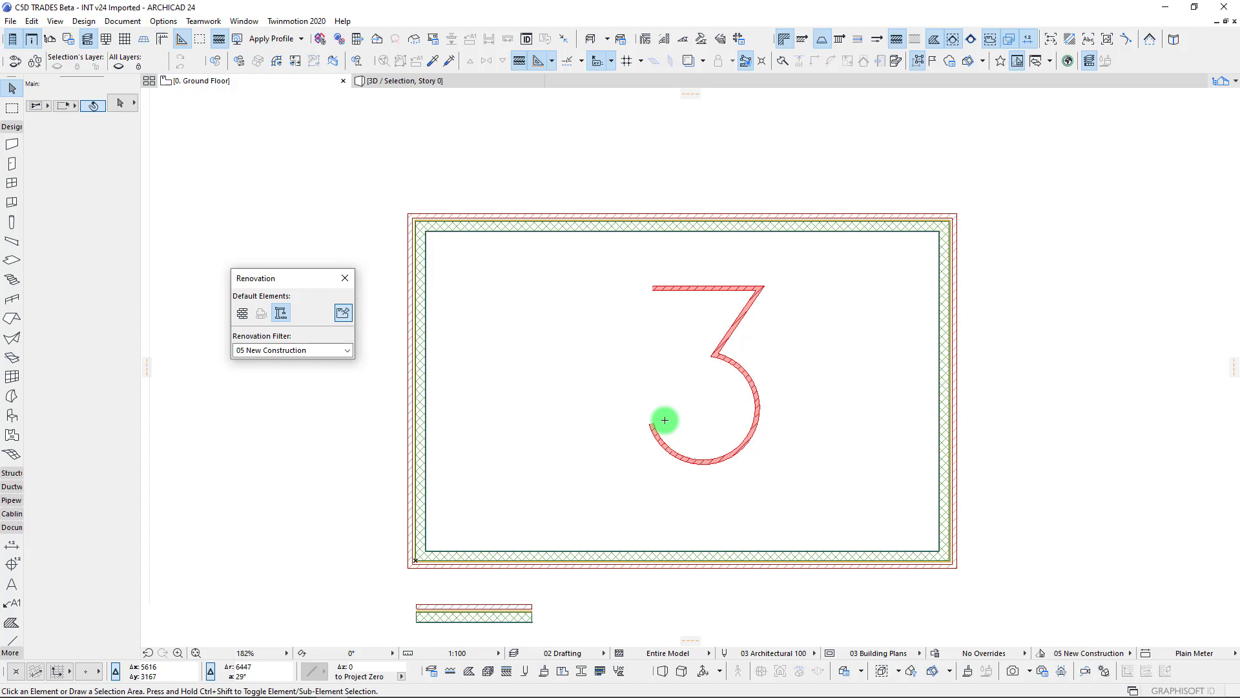
left_click(295, 350)
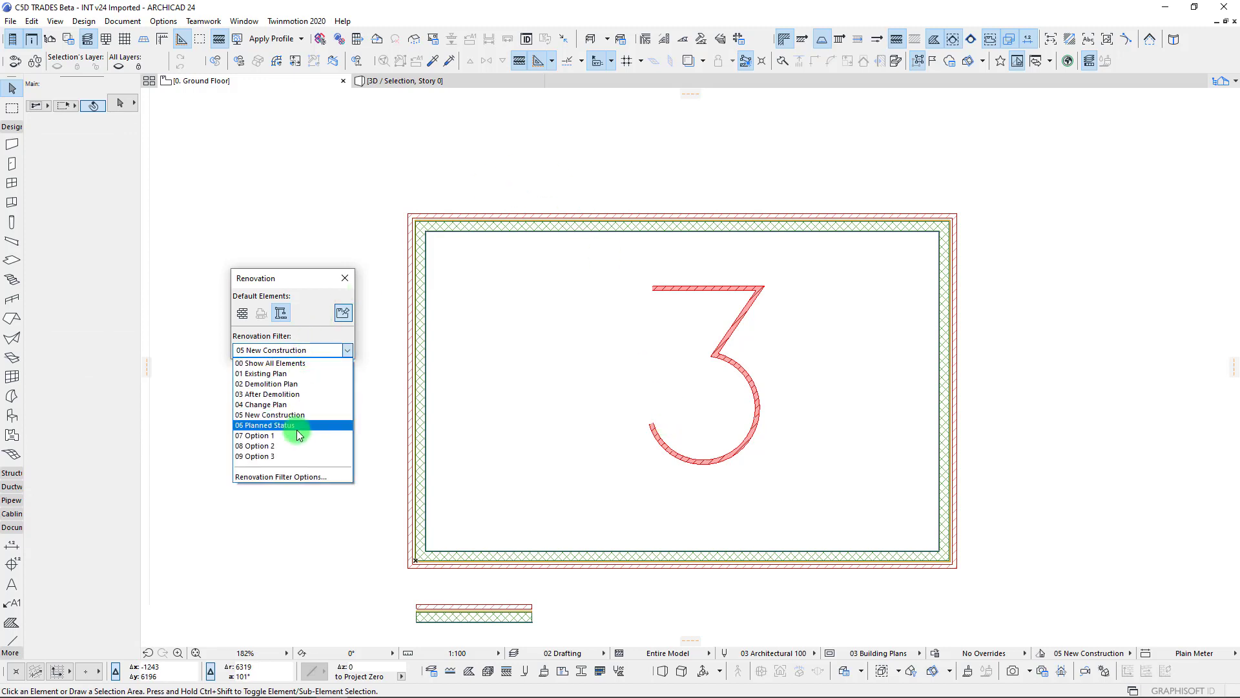
left_click(299, 434)
left_click(646, 296)
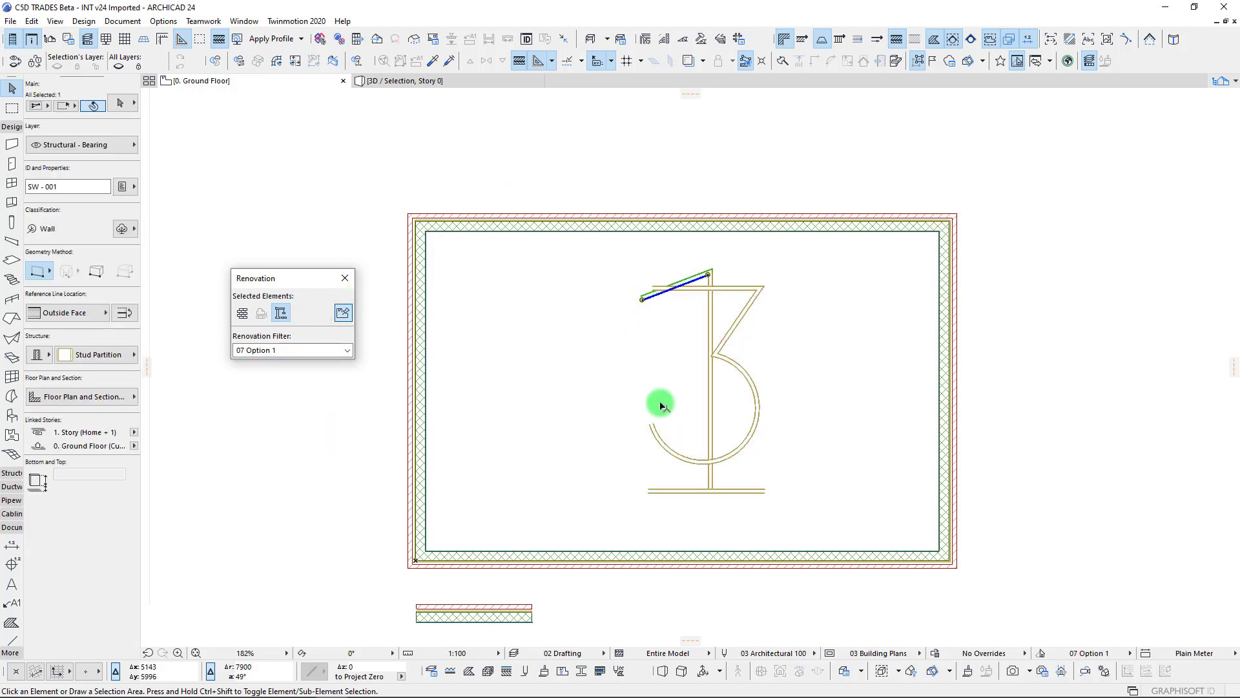
key("Delete")
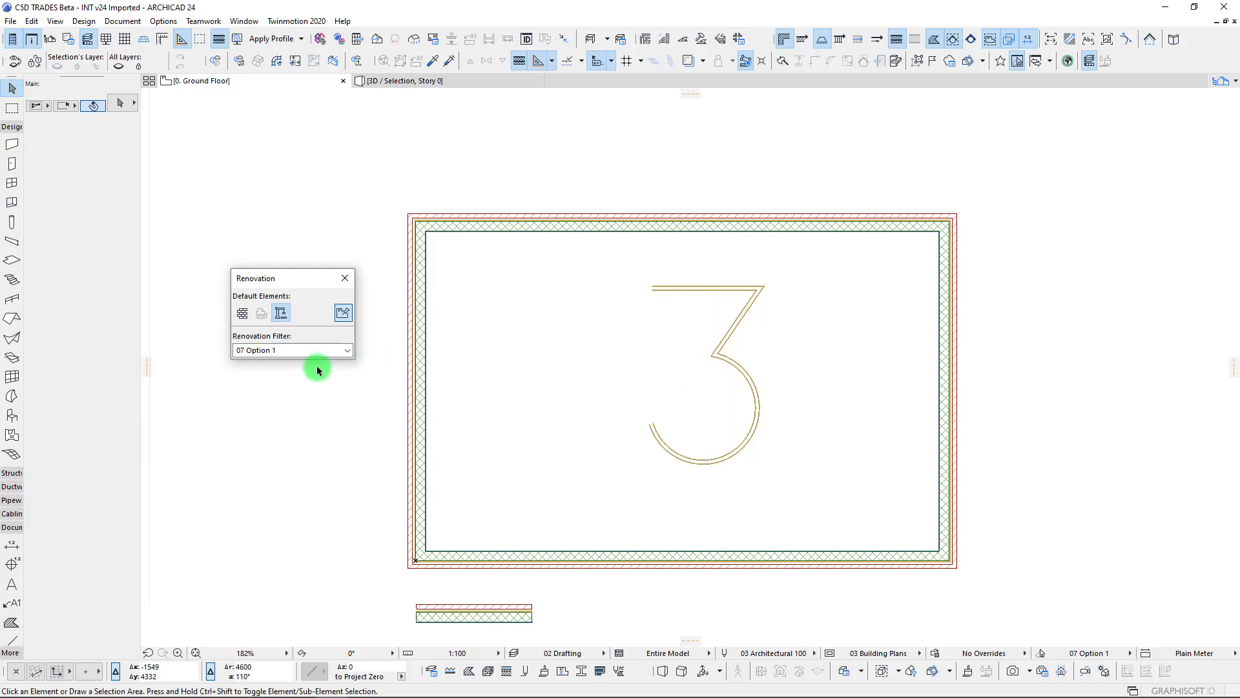
Under the 08 Option 2 filter, delete the walls forming the '2' and recentre the room
left_click(284, 349)
left_click(299, 444)
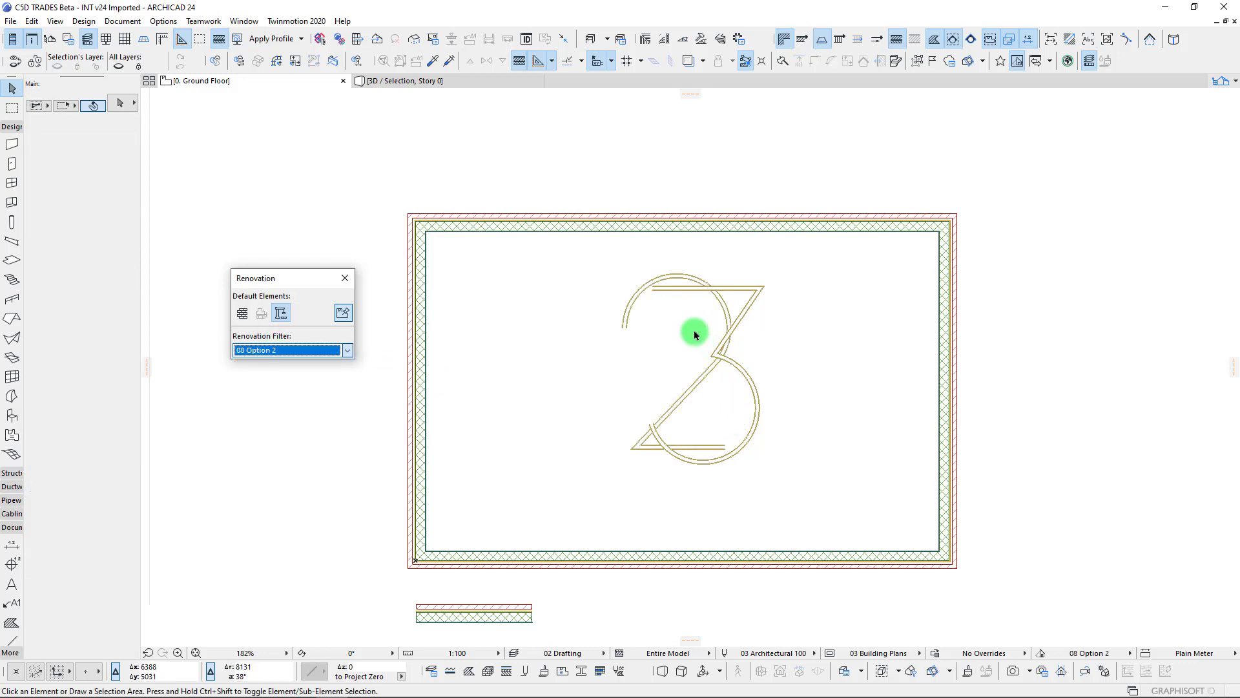
left_click(625, 328)
key("Delete")
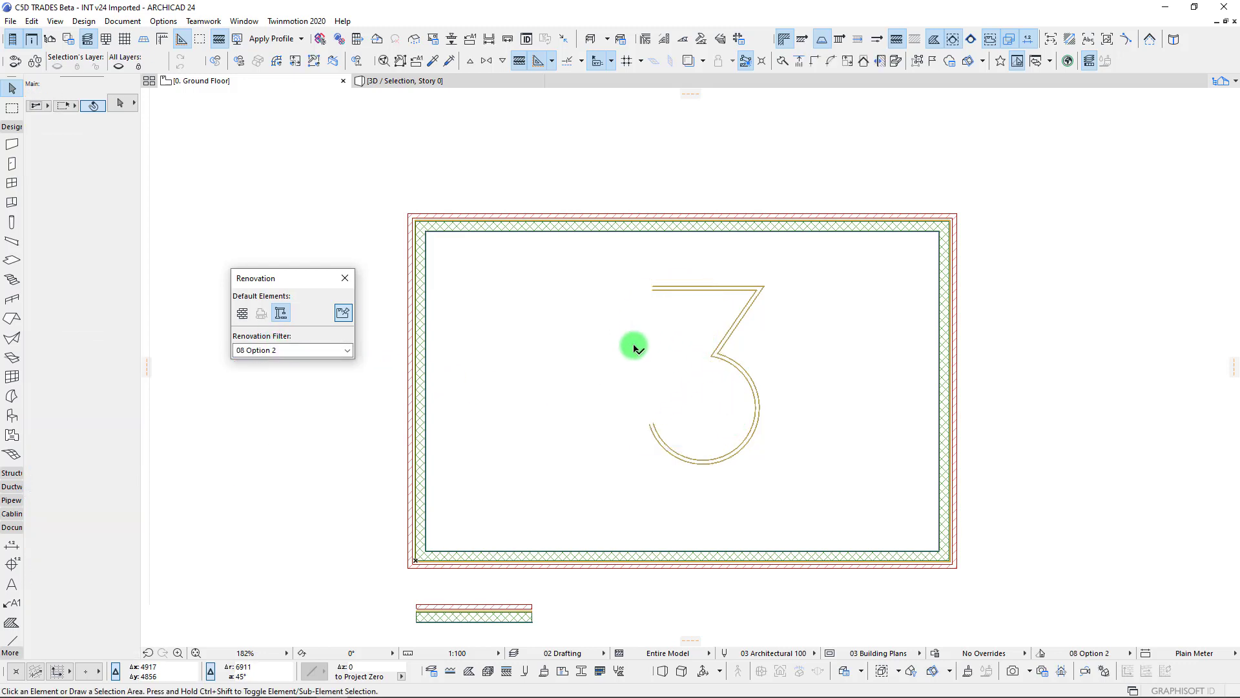
middle_click_drag(631, 355, 670, 332)
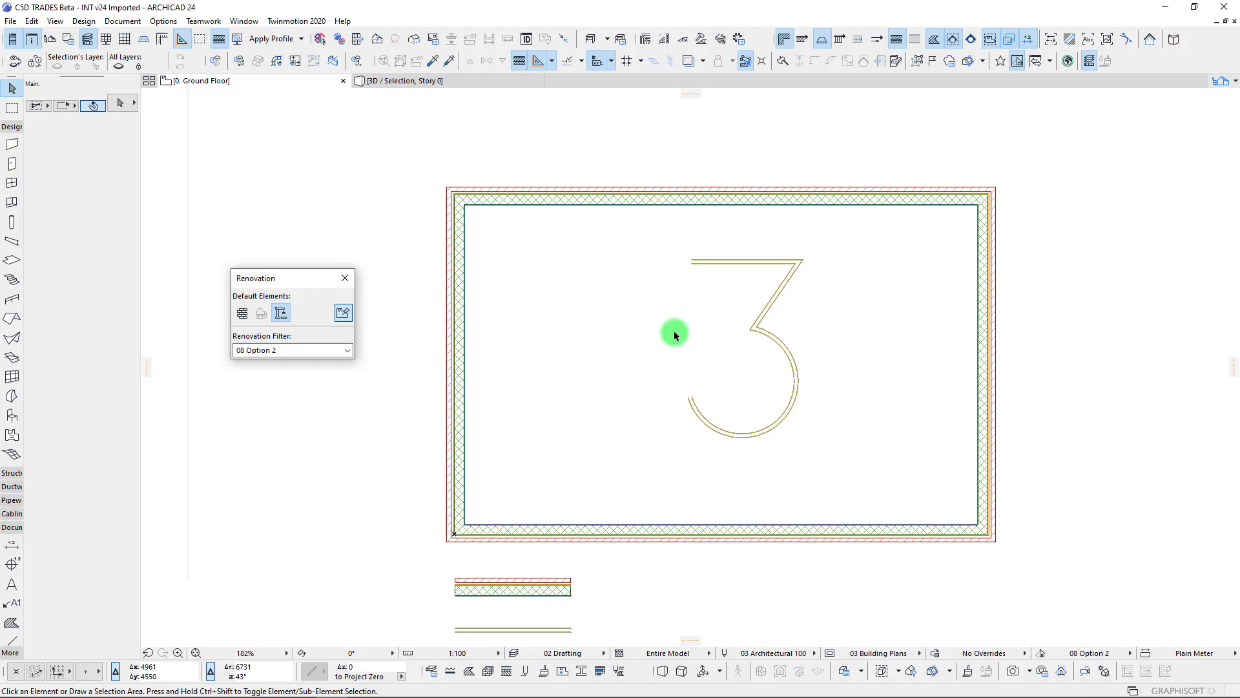
Set the filter to 05 New Construction and check a room wall's renovation status
left_click(311, 350)
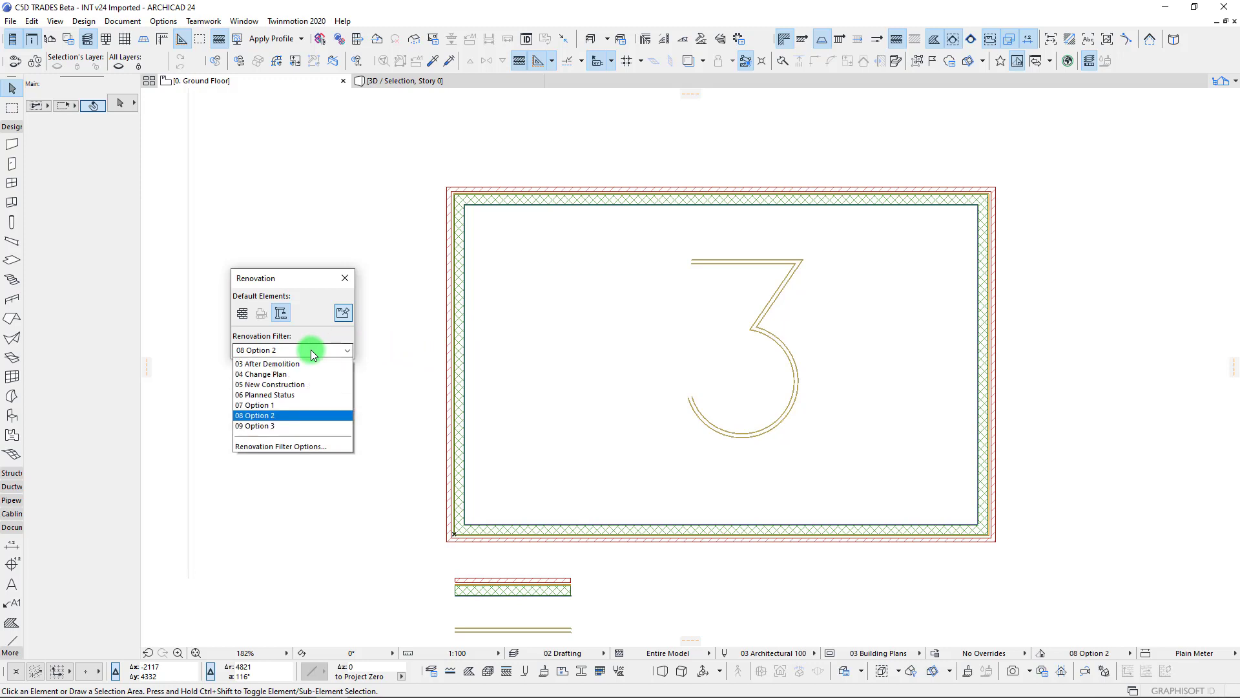
left_click(305, 408)
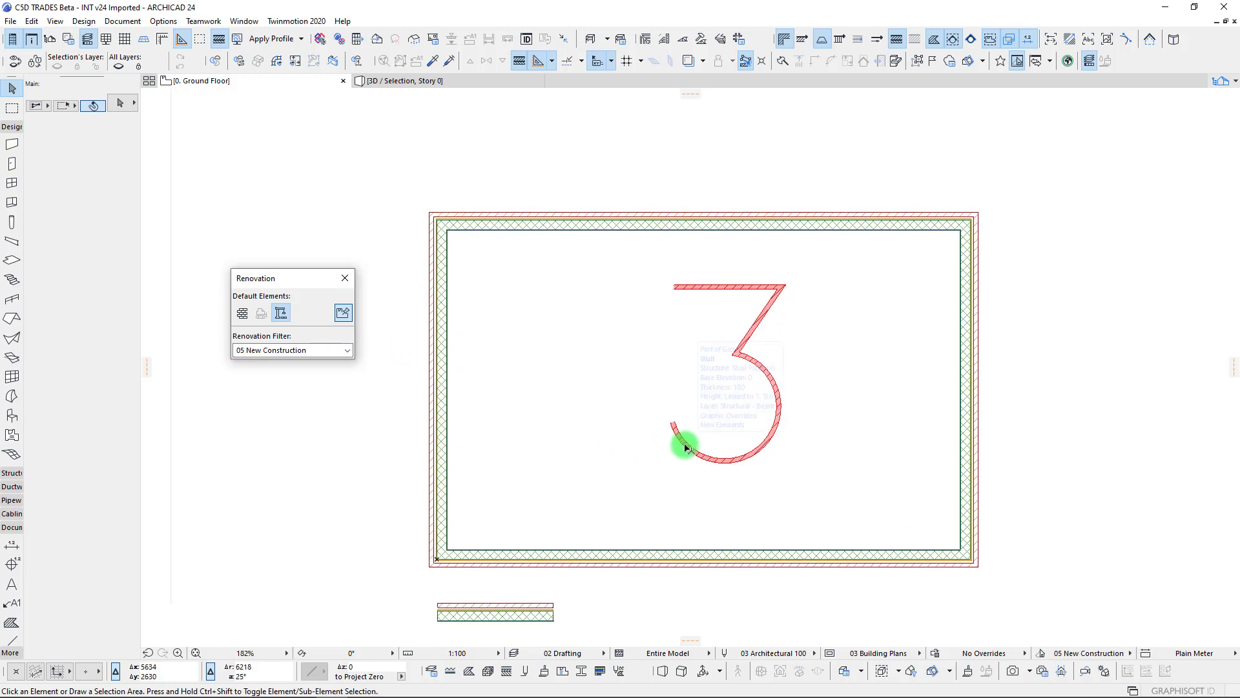
middle_click_drag(452, 441, 465, 413)
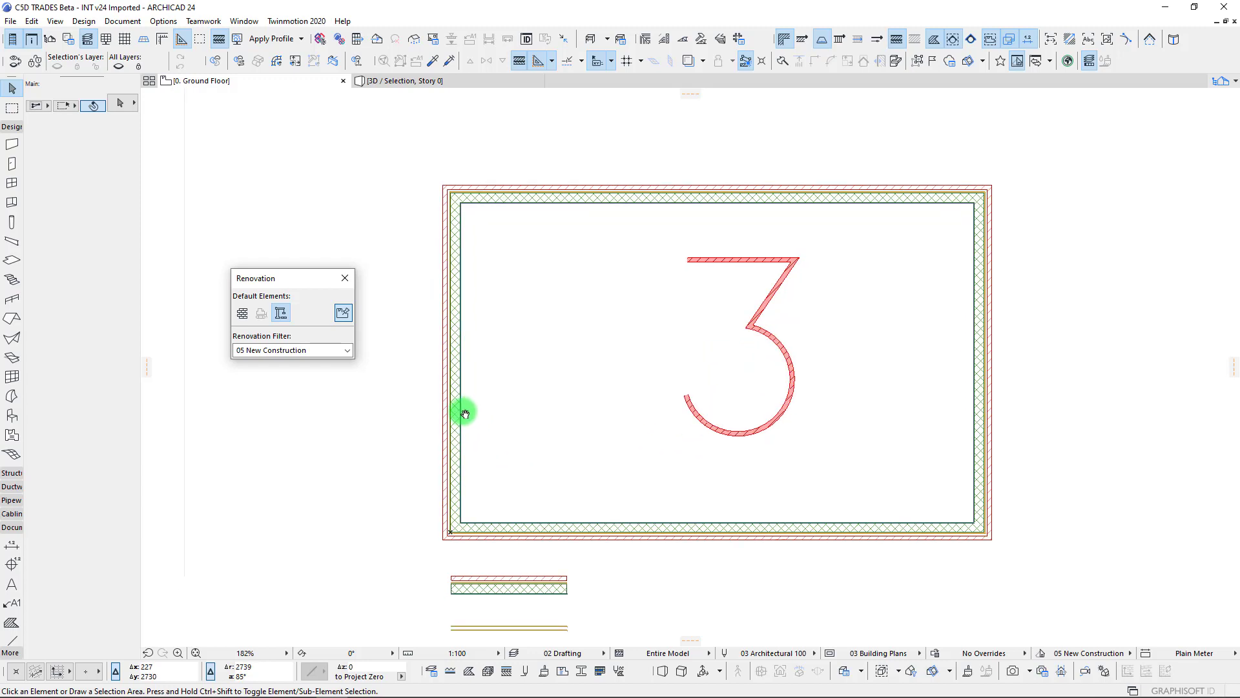
mouse_move(465, 413)
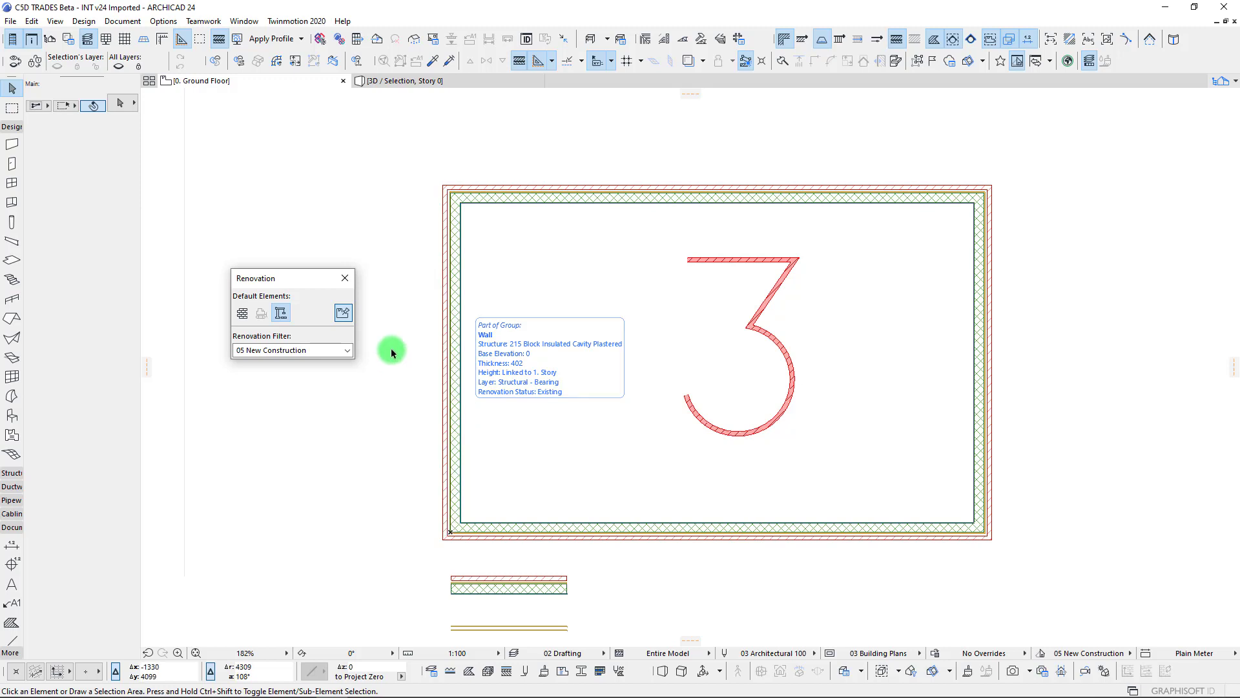
left_click(323, 352)
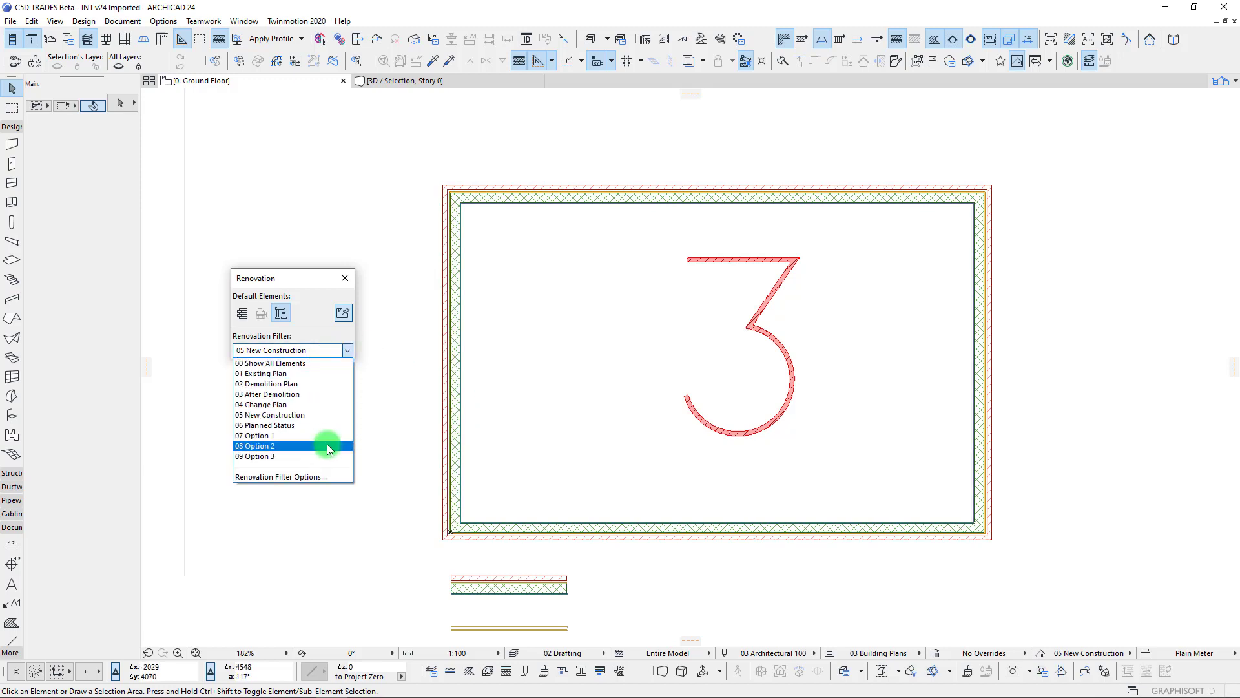